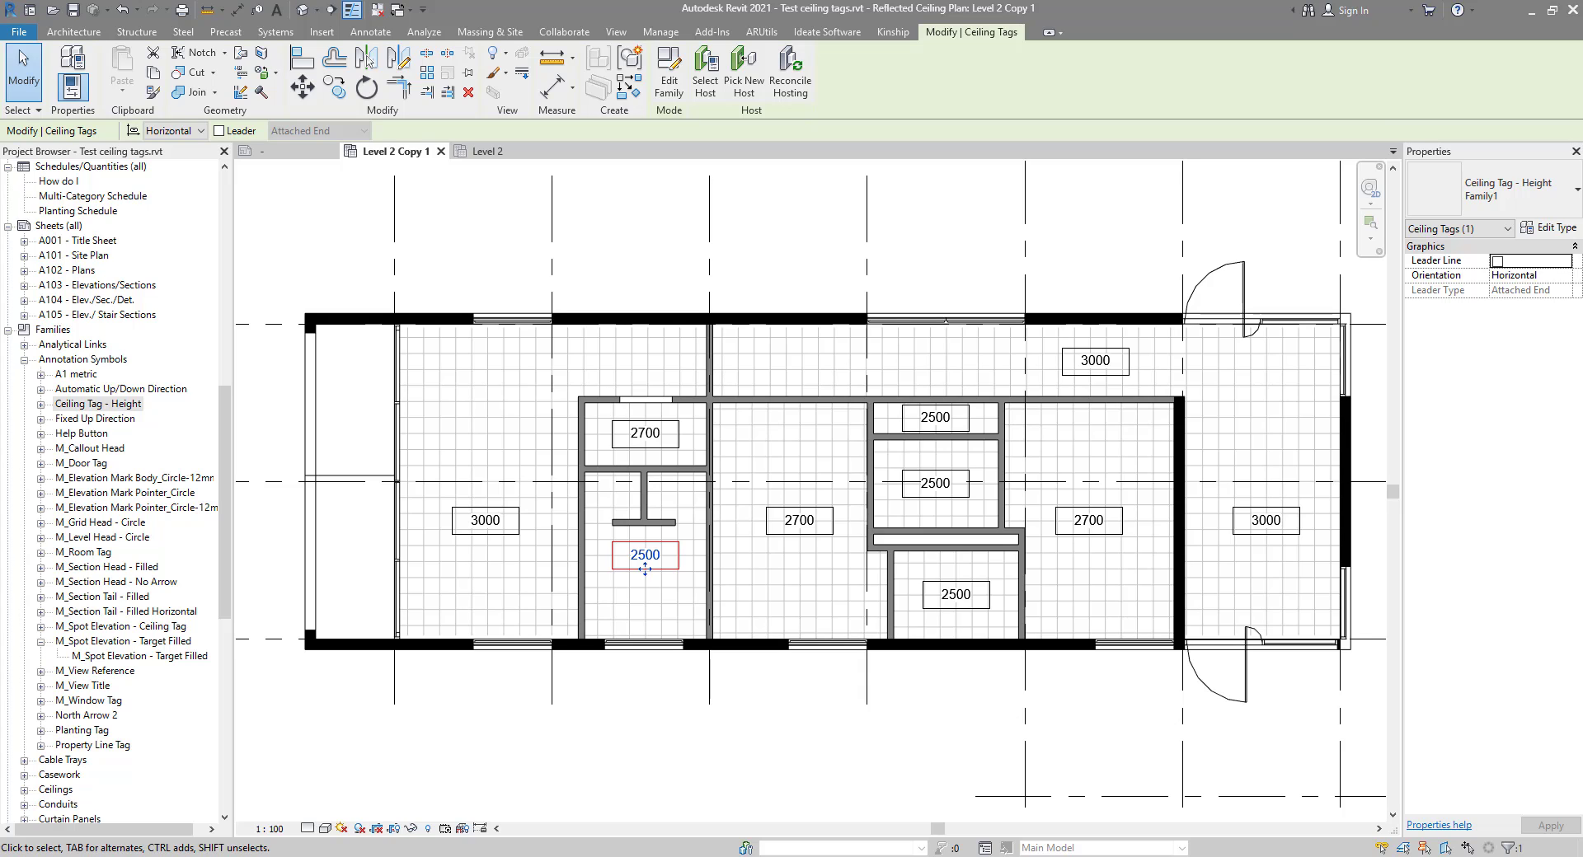
# Step: Select all nine ceilings visible in the plan and section-box them in a 3D view
pyautogui.click(678, 275)
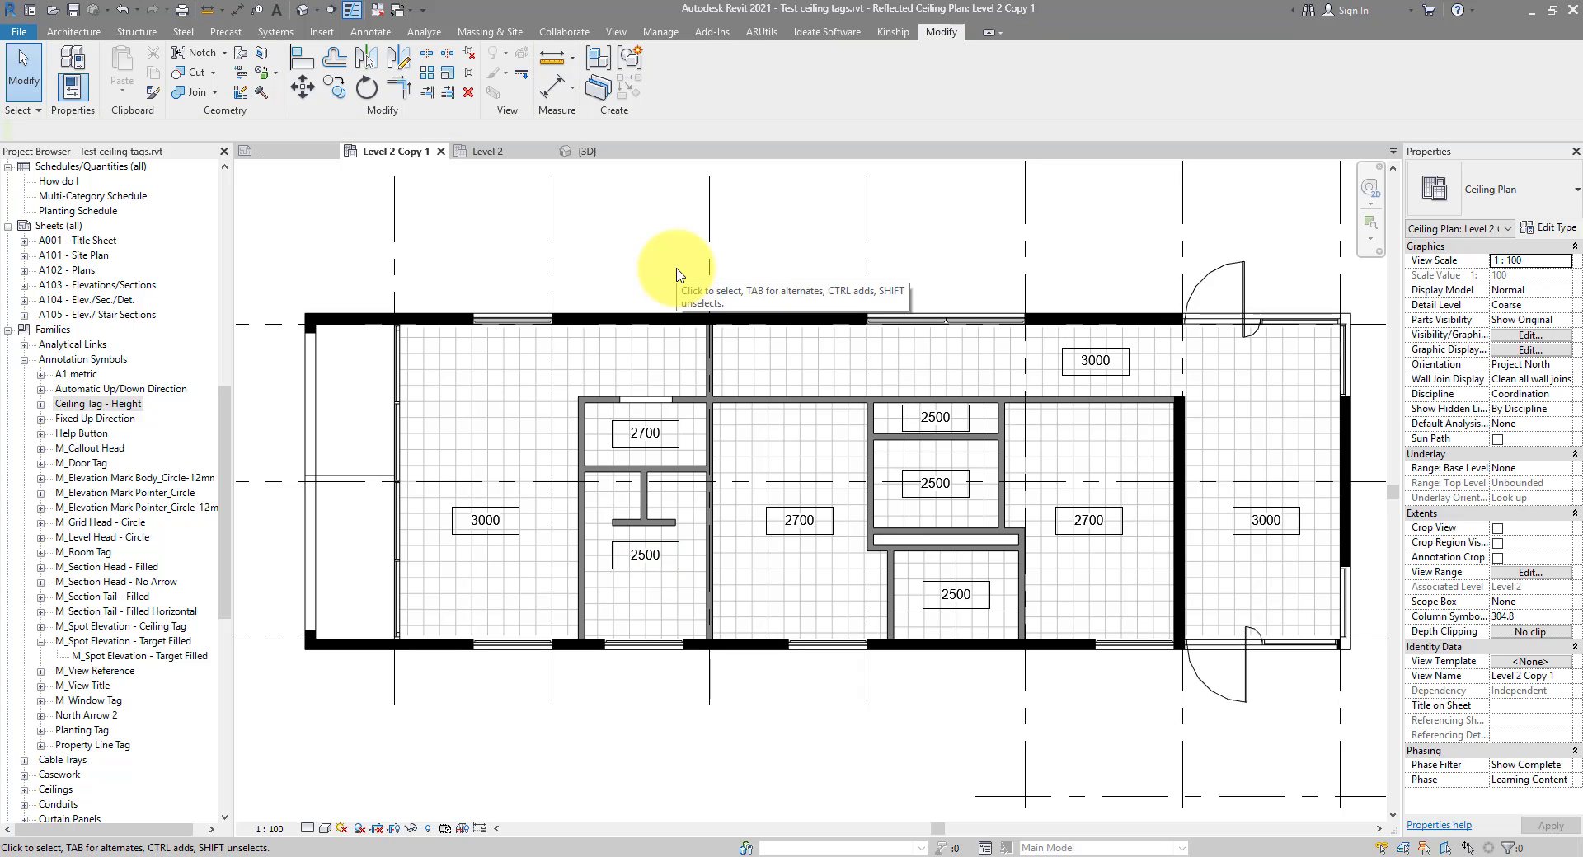
pyautogui.click(519, 345)
pyautogui.rightClick(520, 346)
pyautogui.moveTo(669, 516)
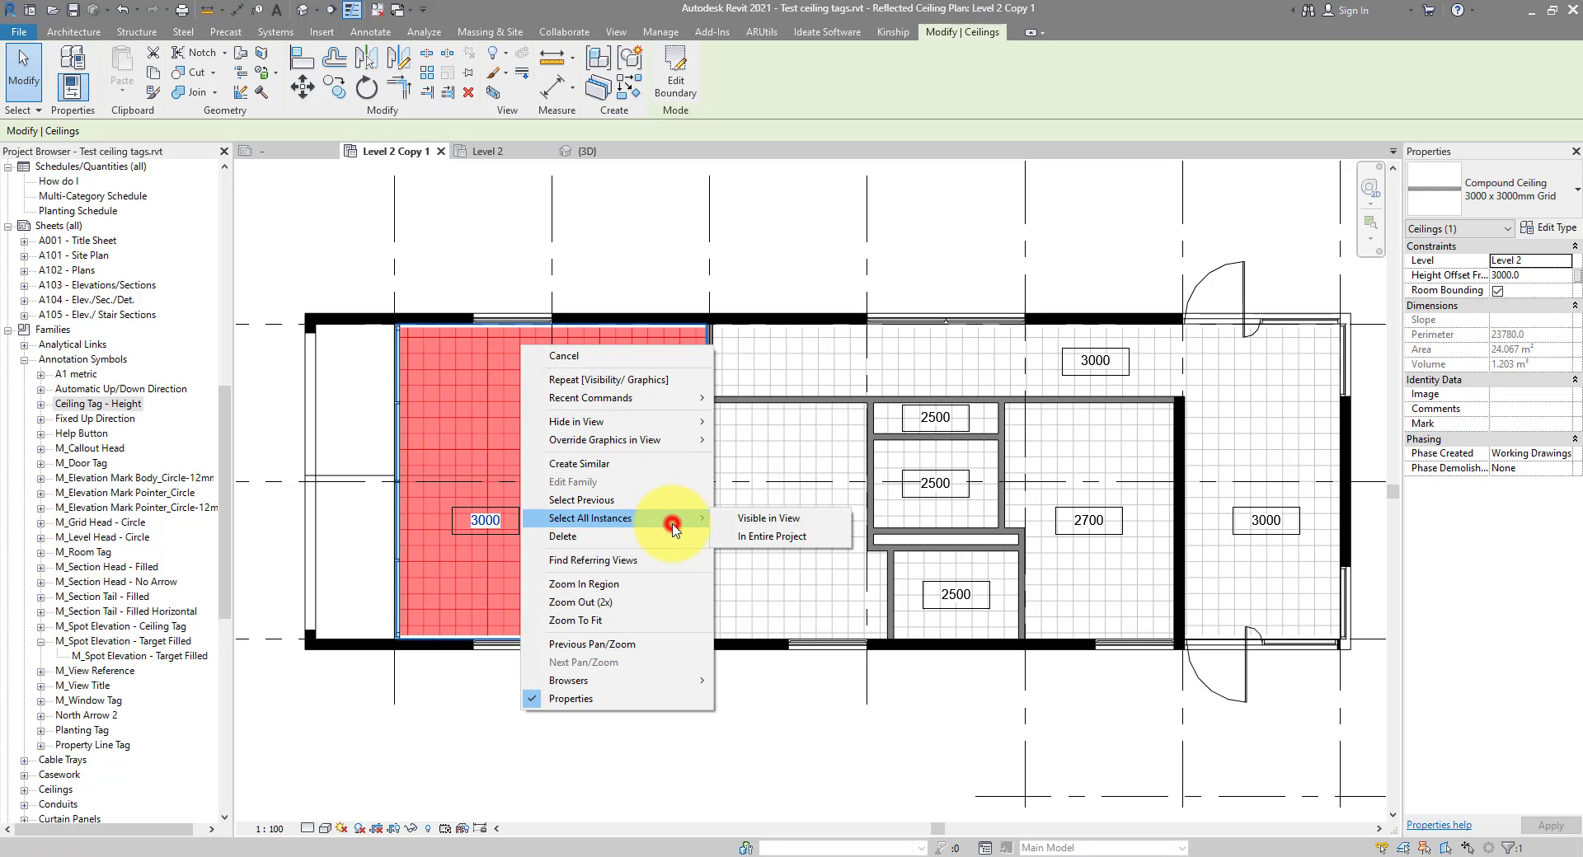
pyautogui.click(730, 521)
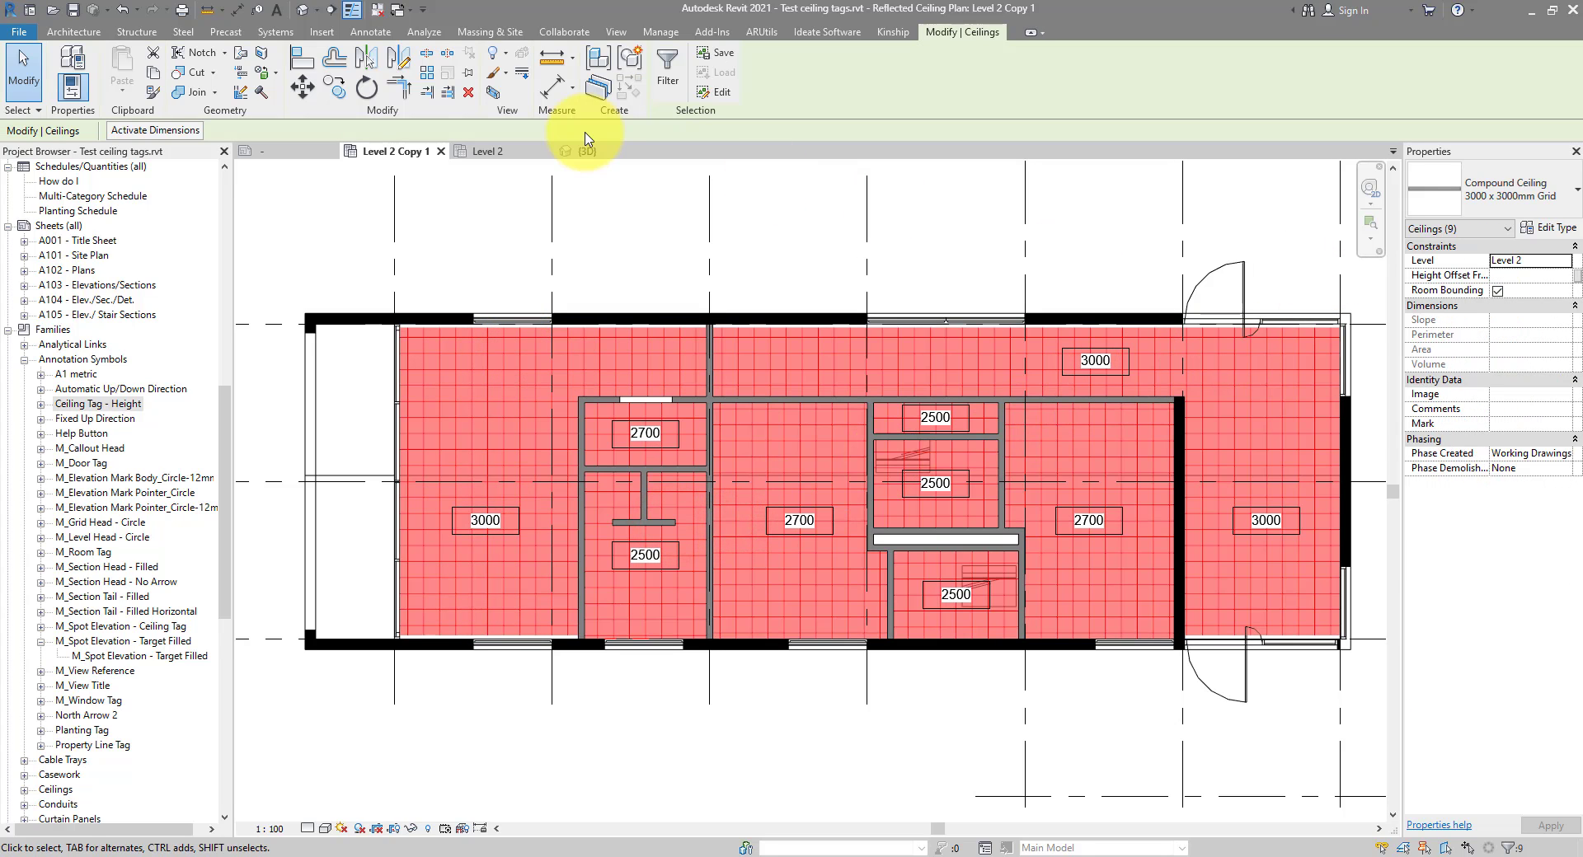
pyautogui.click(492, 92)
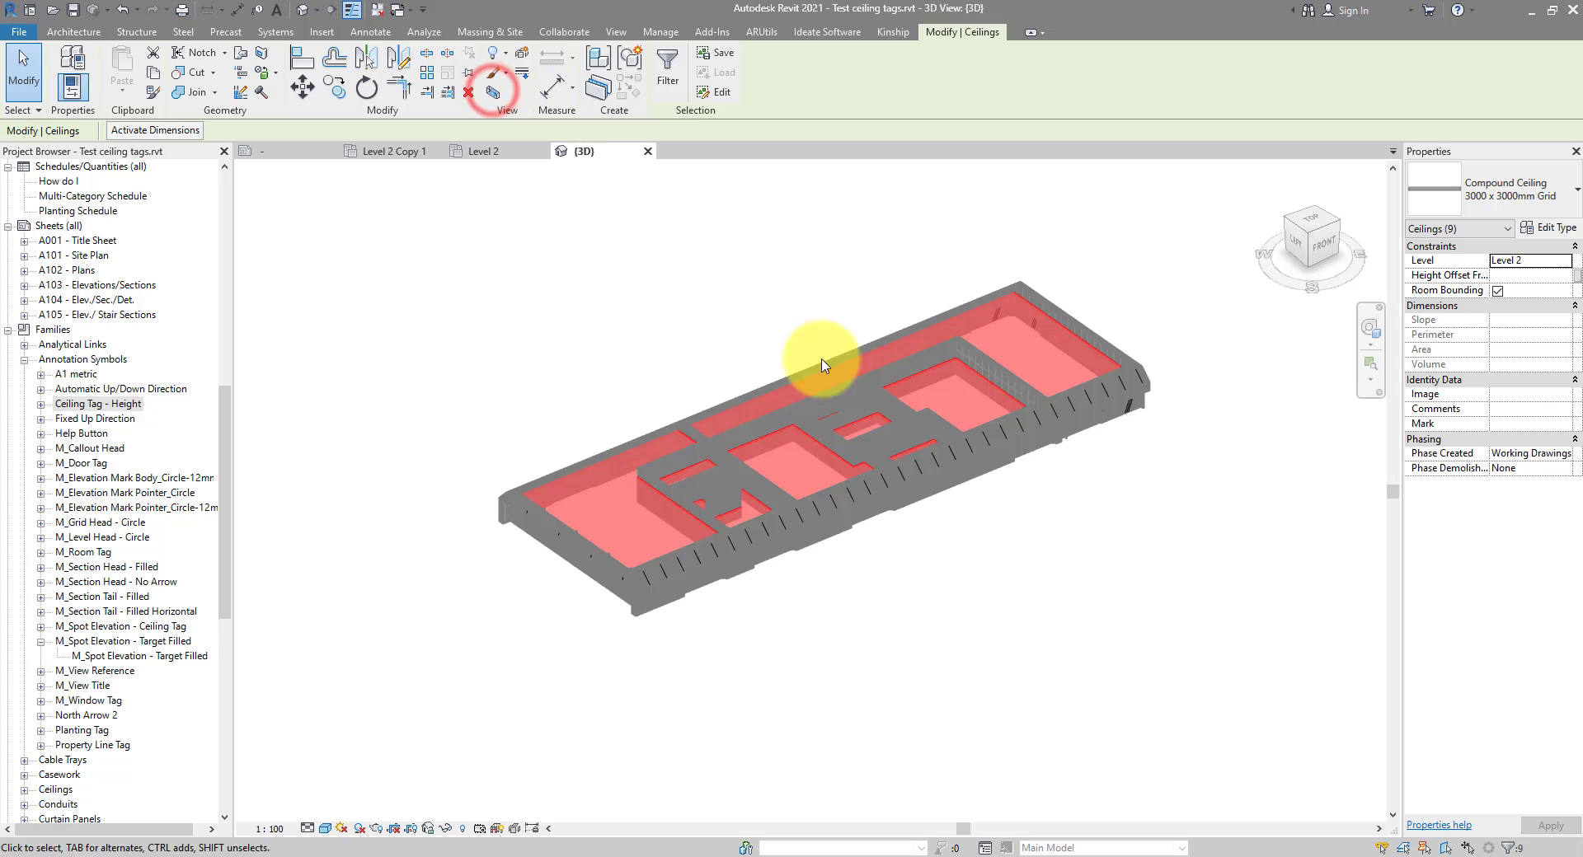
# Step: Orbit to view the ceilings from below, set the Phase Filter to None, and return to Level 2 Copy 1
pyautogui.scroll(3, 792, 460)
pyautogui.scroll(-2, 932, 610)
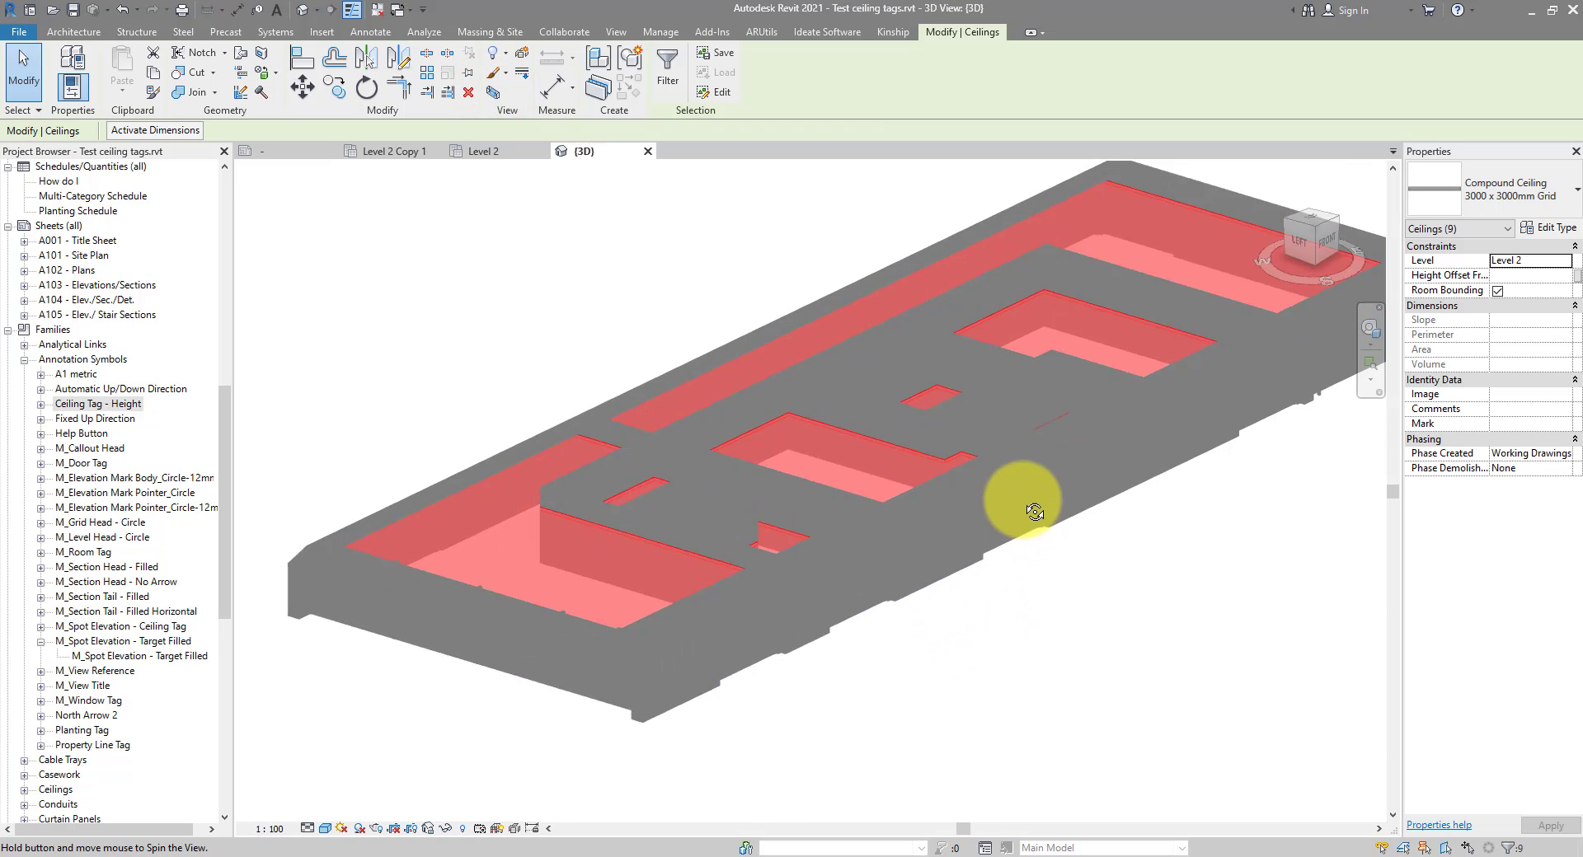
pyautogui.keyDown('shift'); pyautogui.moveTo(1021, 512); pyautogui.dragTo(1023, 243, button='middle'); pyautogui.keyUp('shift')
pyautogui.click(1023, 243)
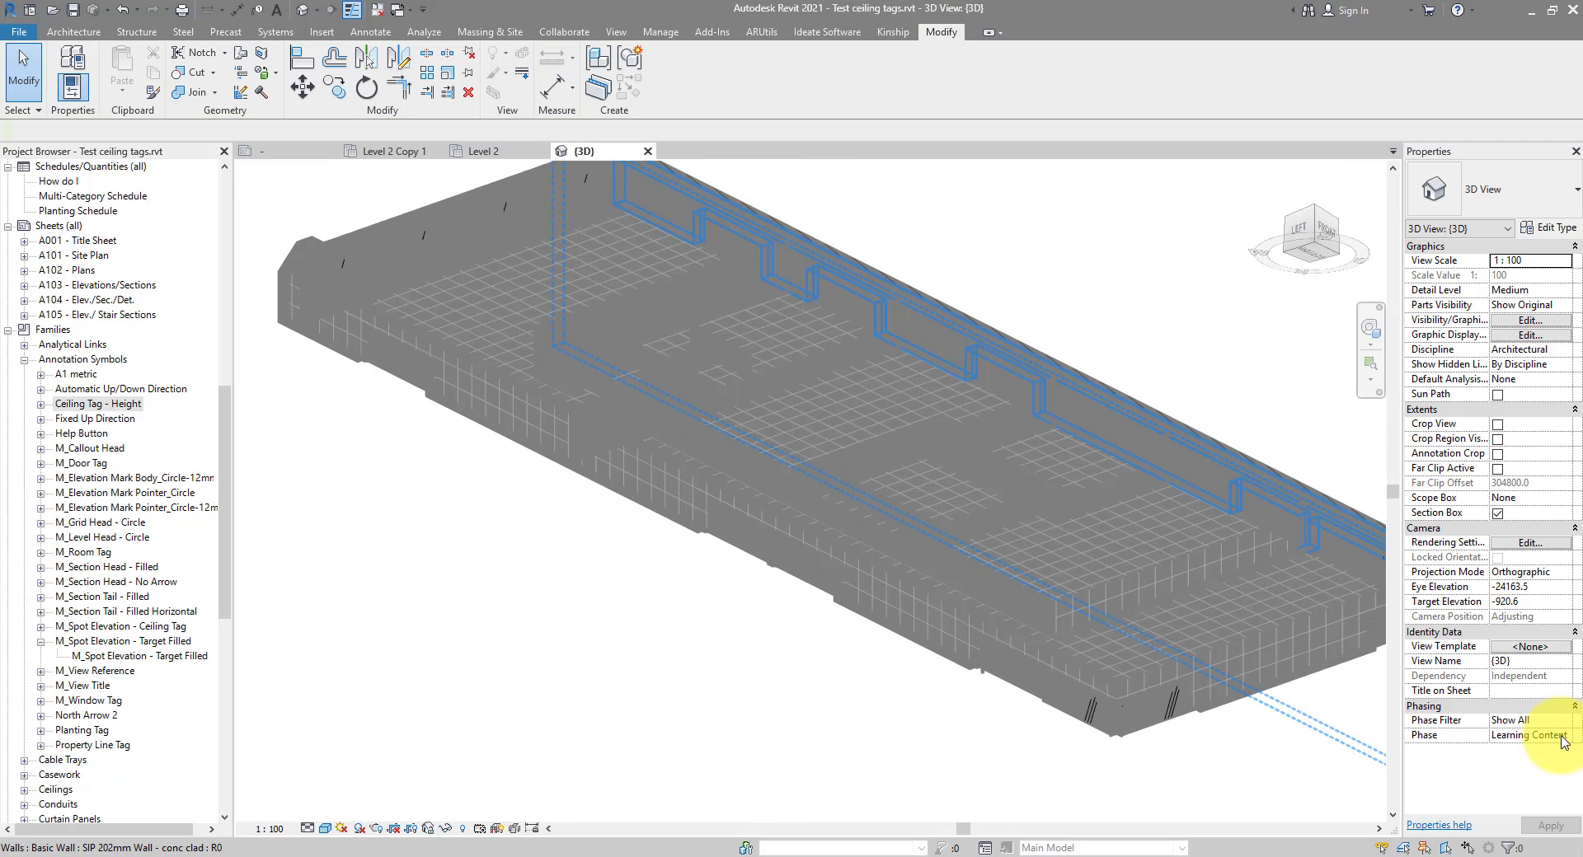
pyautogui.click(1550, 721)
pyautogui.click(1564, 721)
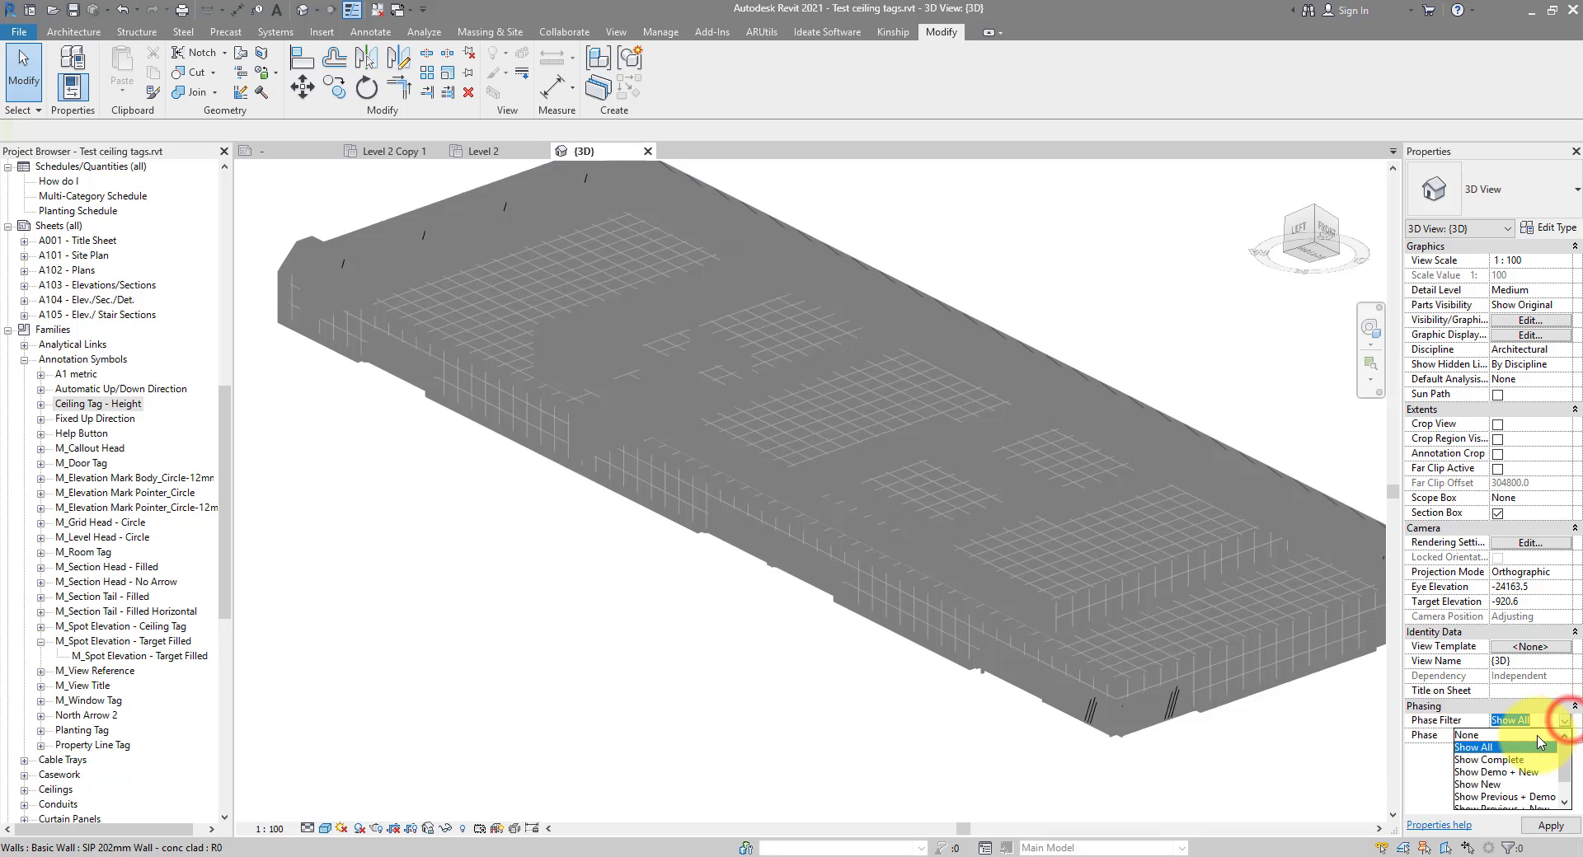
pyautogui.click(1468, 734)
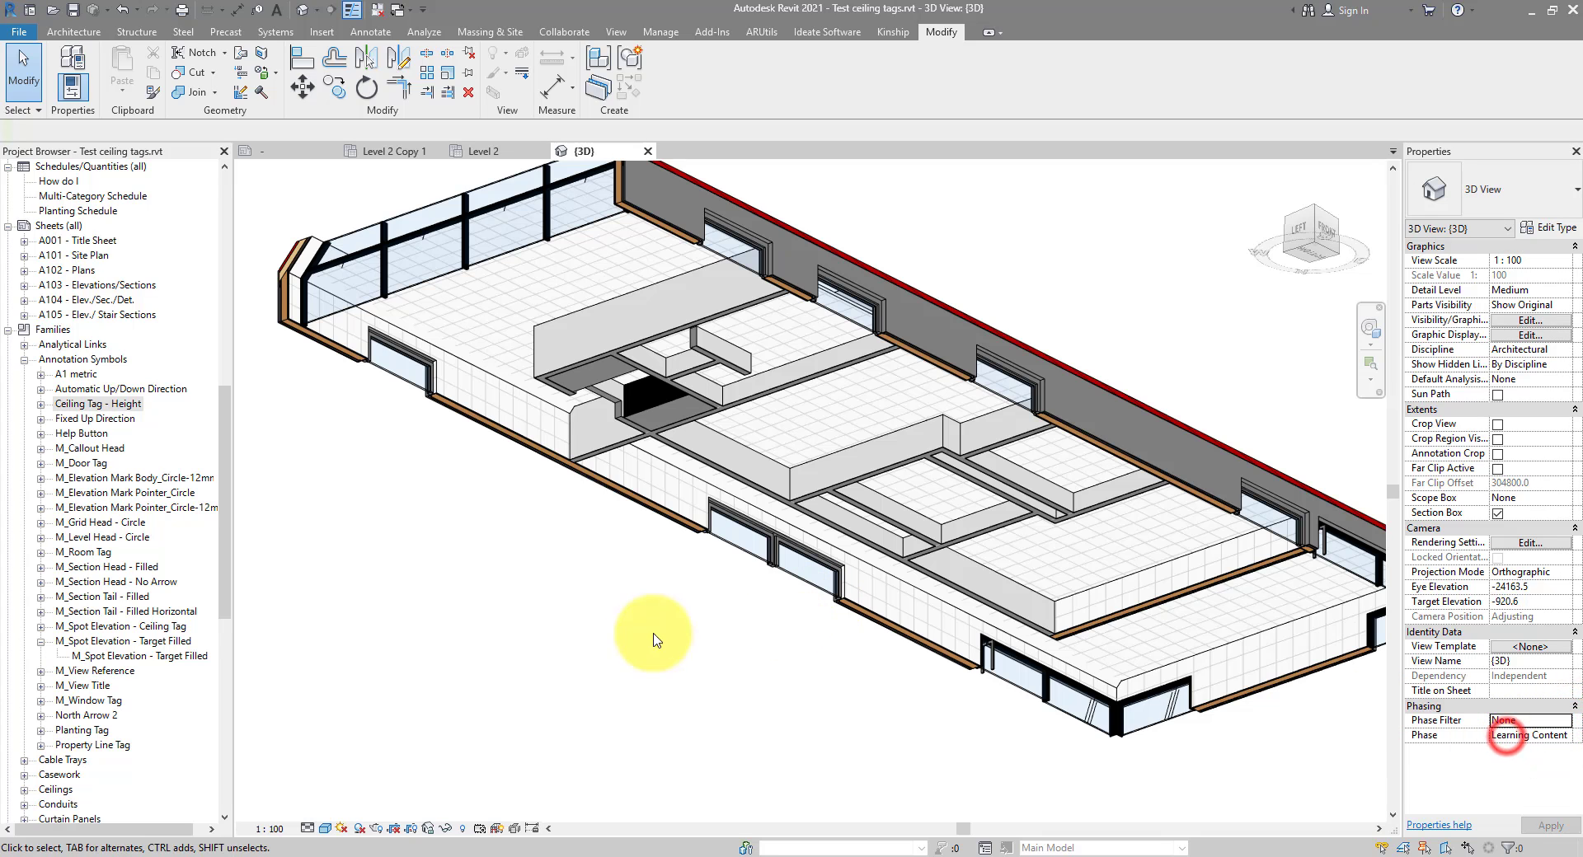
pyautogui.click(647, 636)
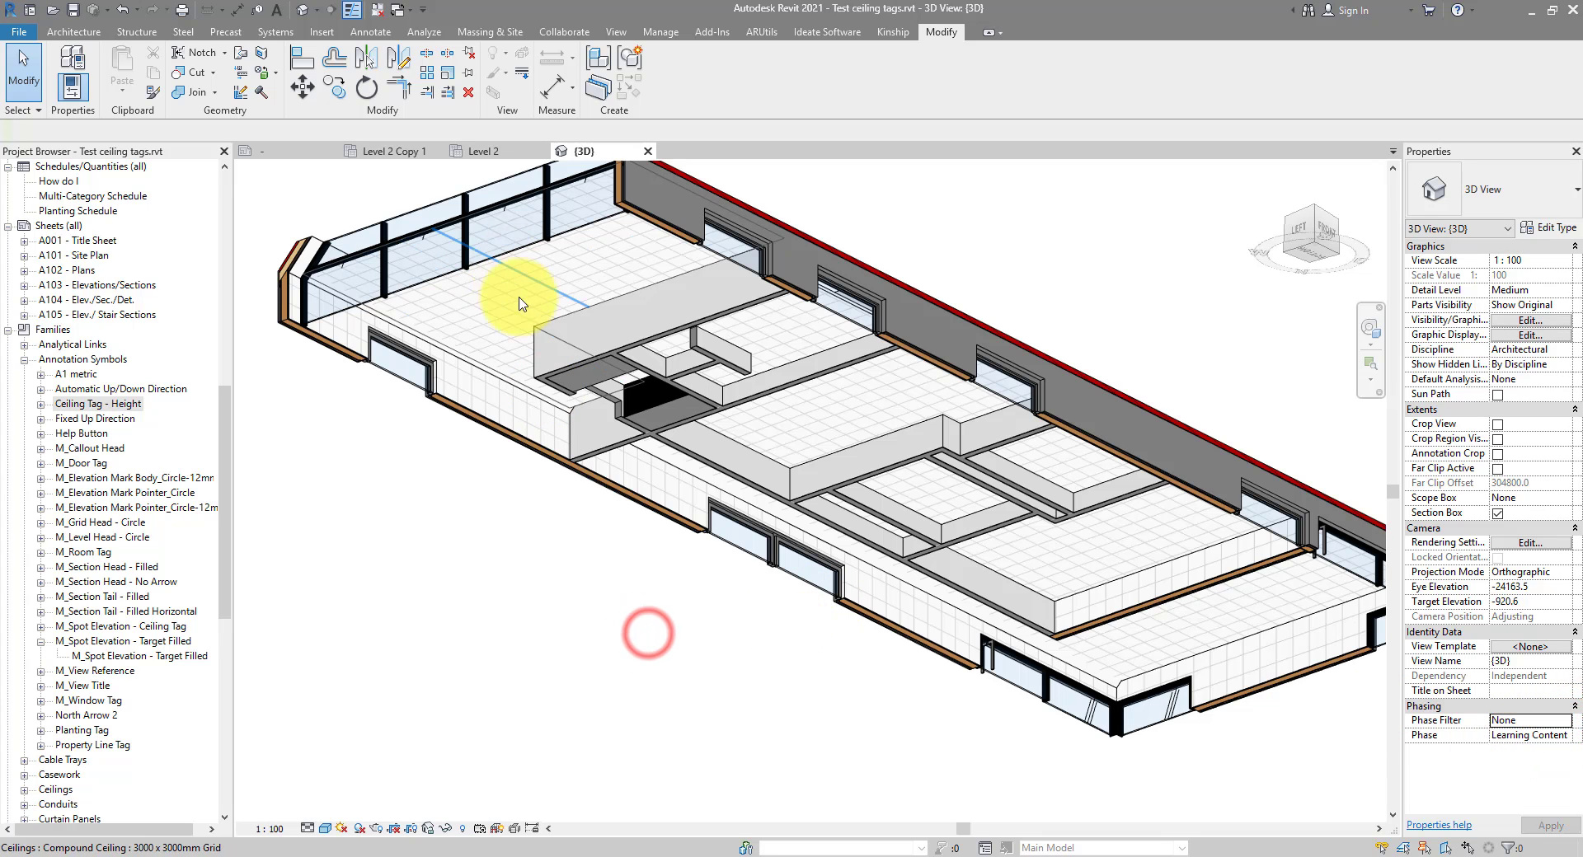
pyautogui.click(407, 153)
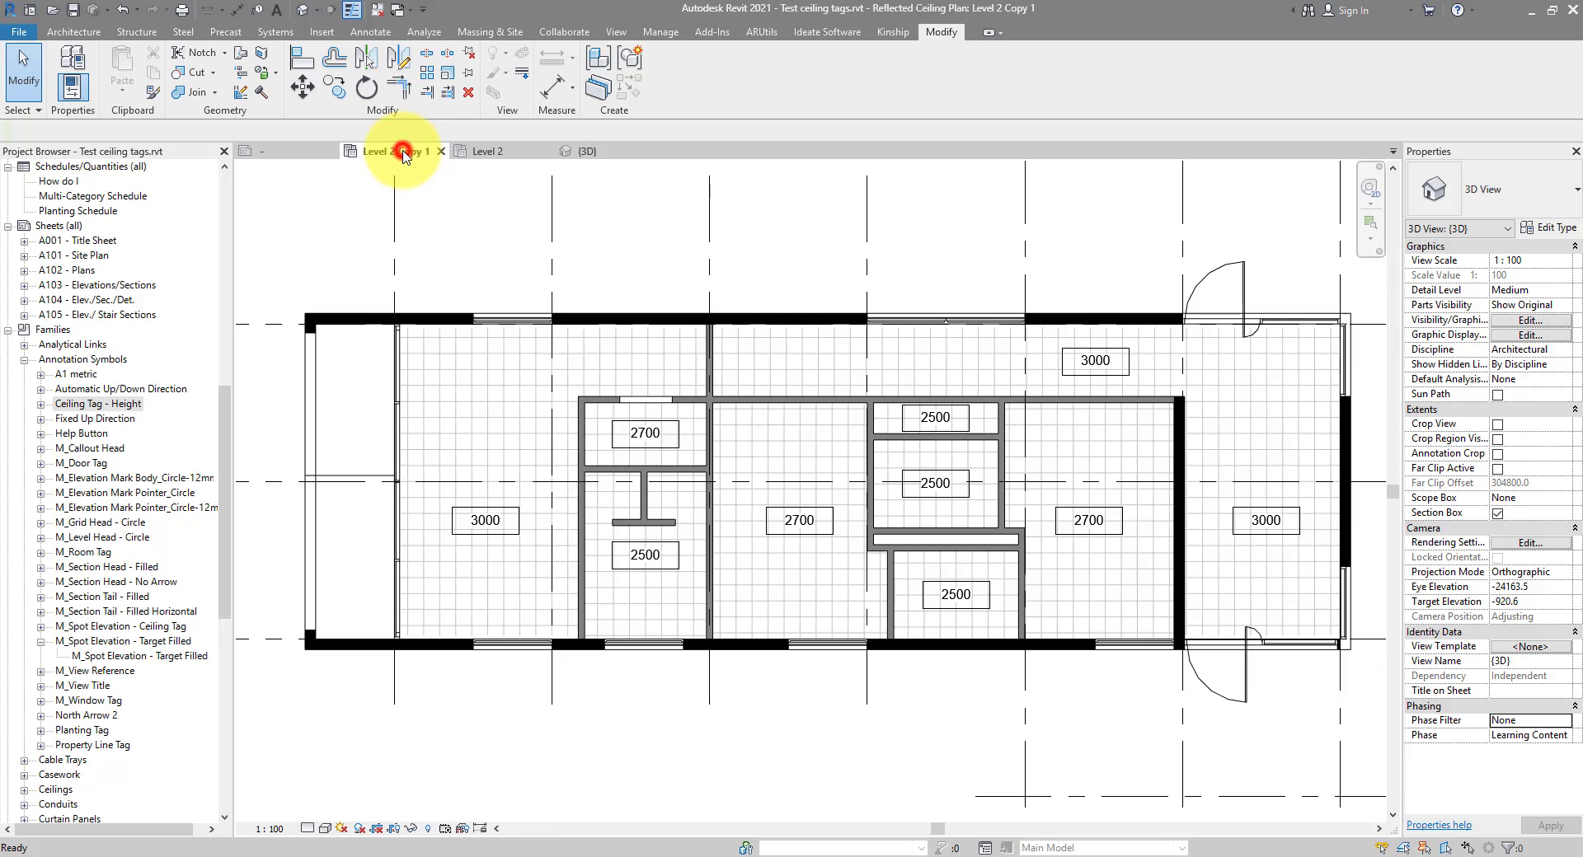
# Step: Change the left 3000 ceiling's Height Offset From Level to 2500 in Properties
pyautogui.click(515, 415)
pyautogui.click(481, 529)
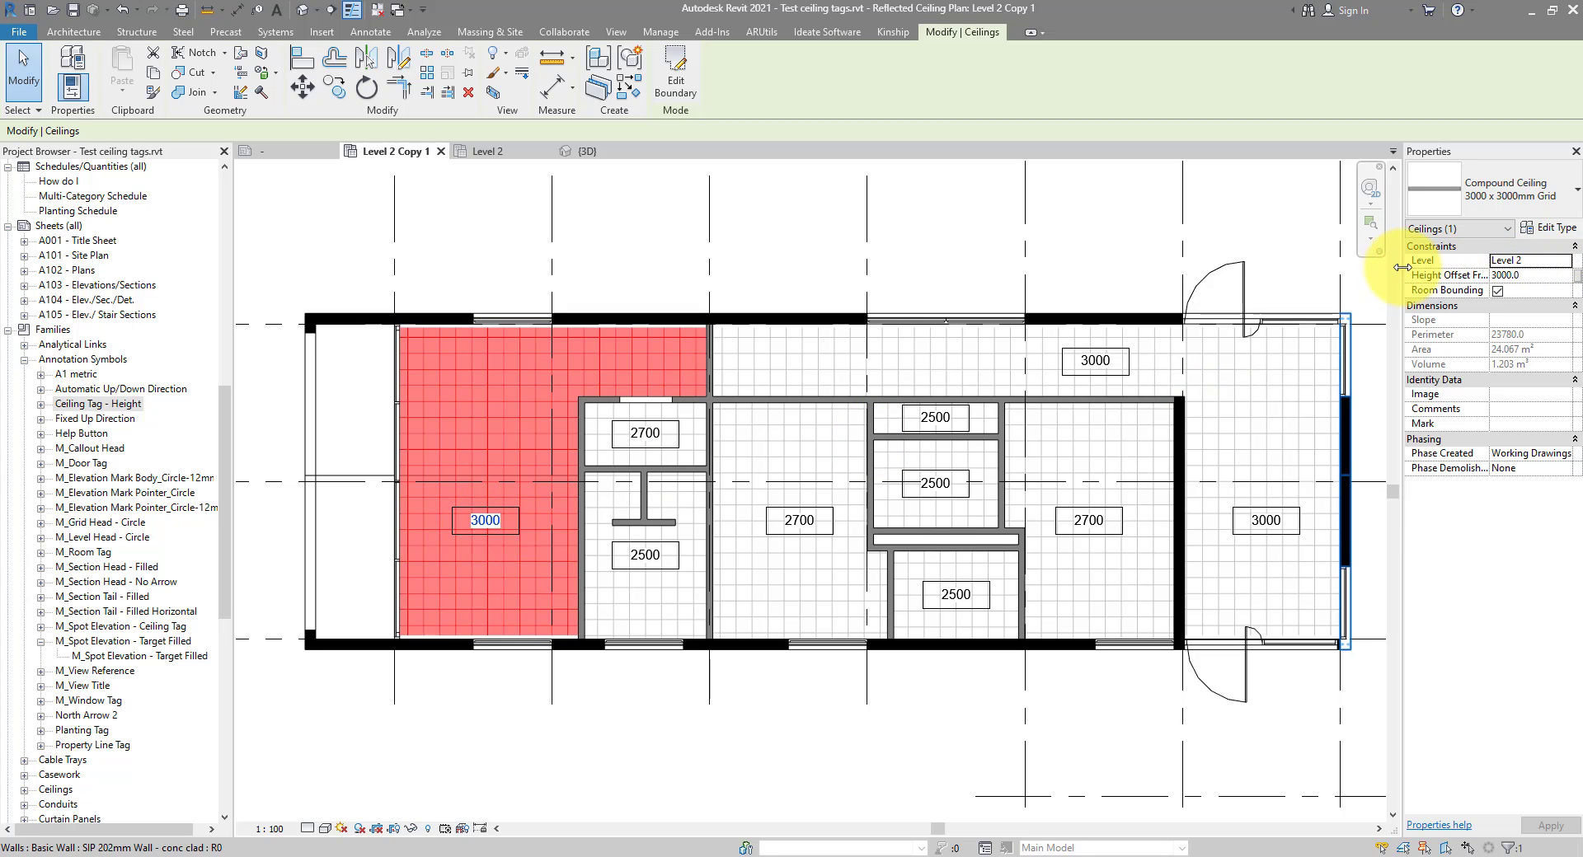
pyautogui.moveTo(1402, 267); pyautogui.dragTo(1343, 268)
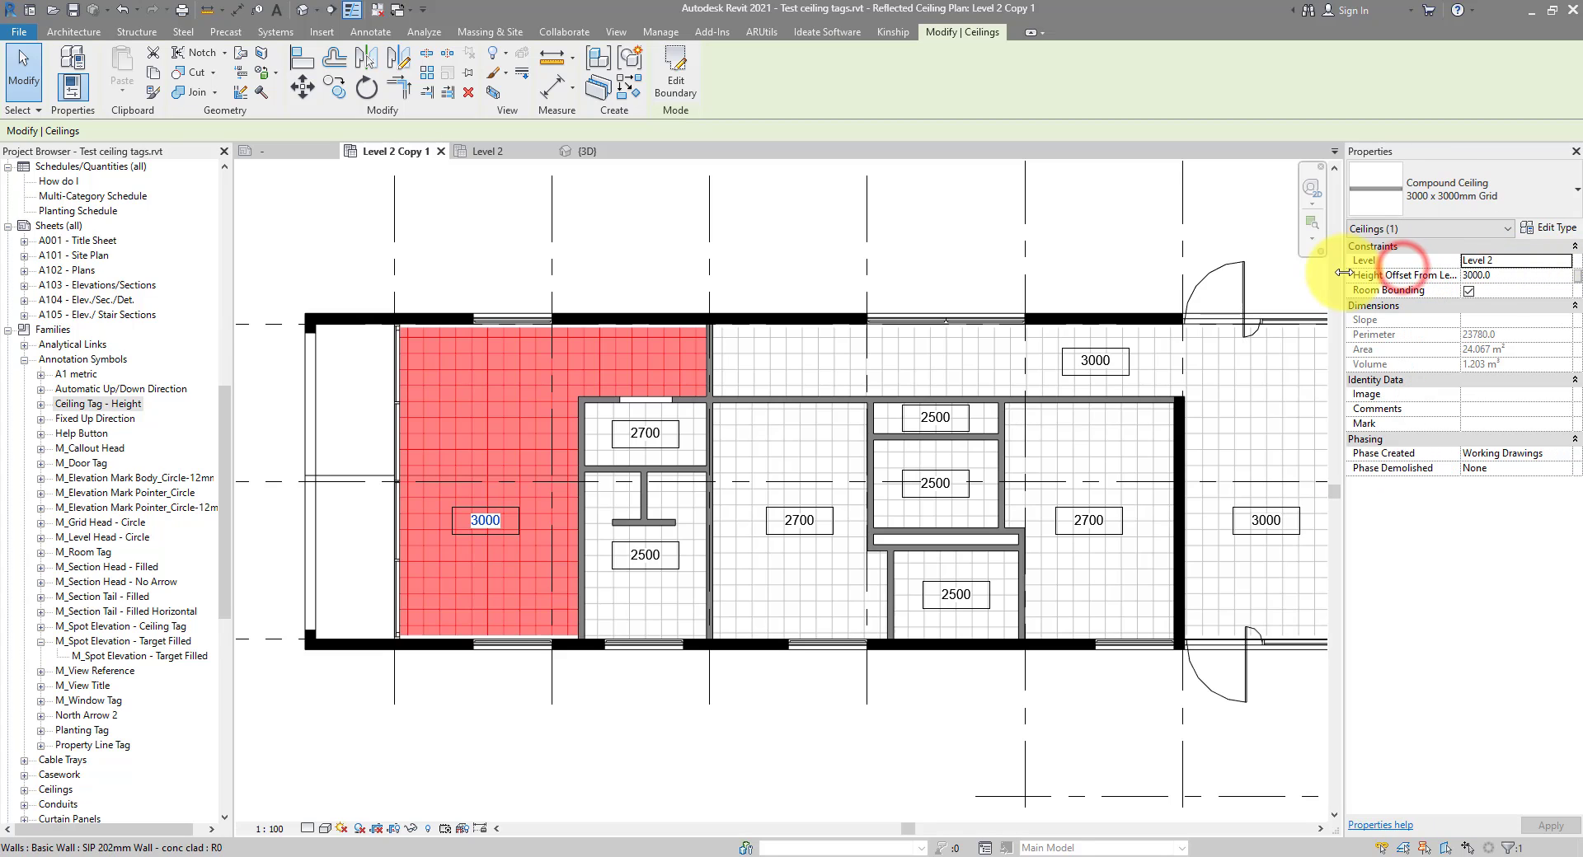
pyautogui.click(1503, 277)
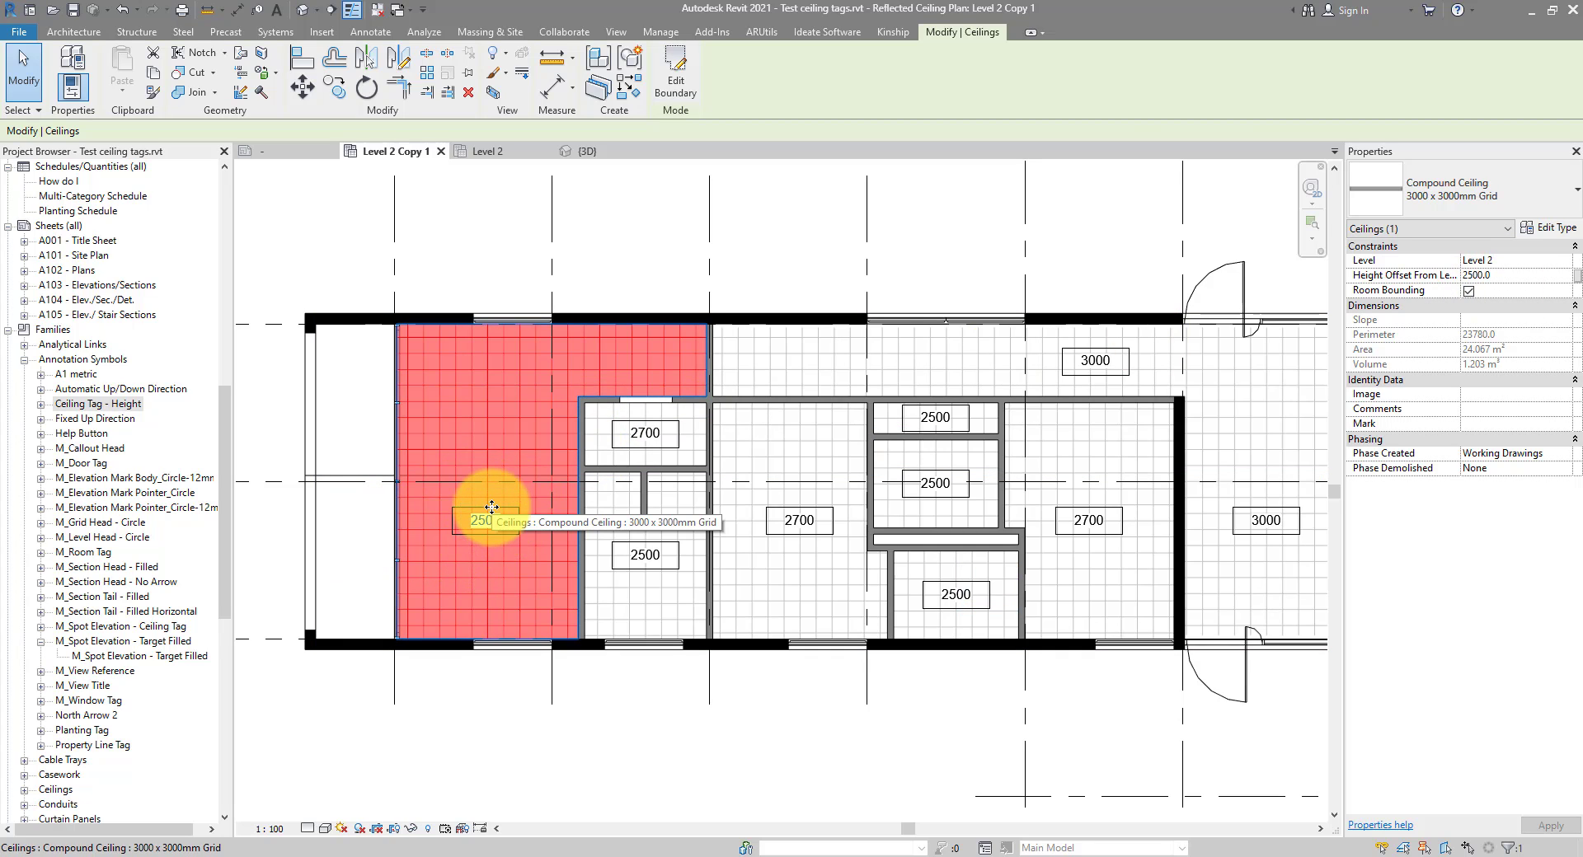
# Step: Edit the right ceiling's 2700 tag value to 2500 and confirm the offset reads 2500.0
pyautogui.click(1050, 442)
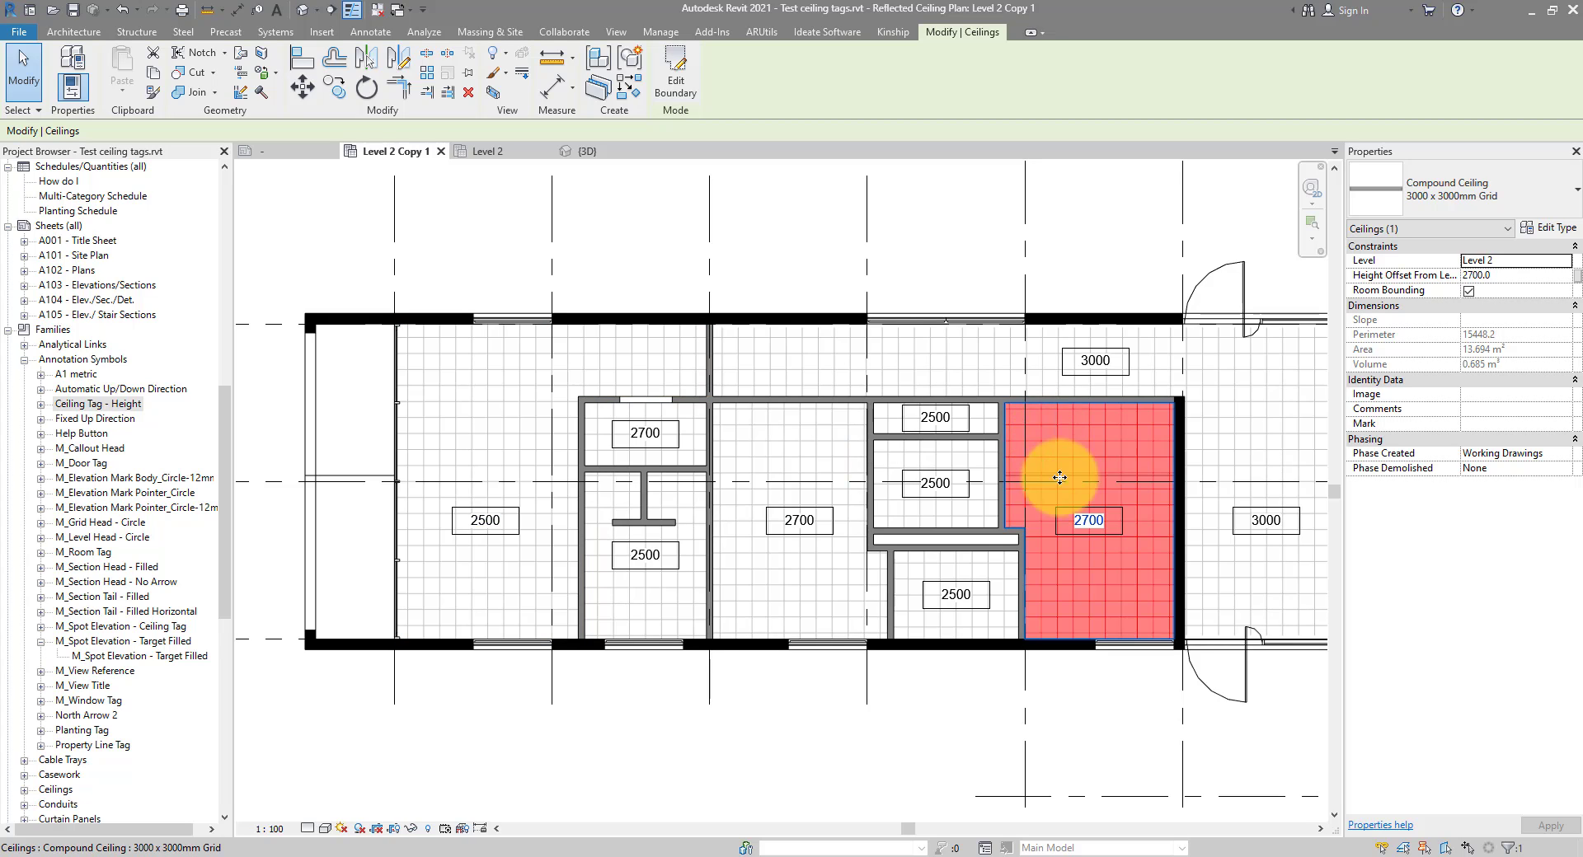
pyautogui.click(1091, 520)
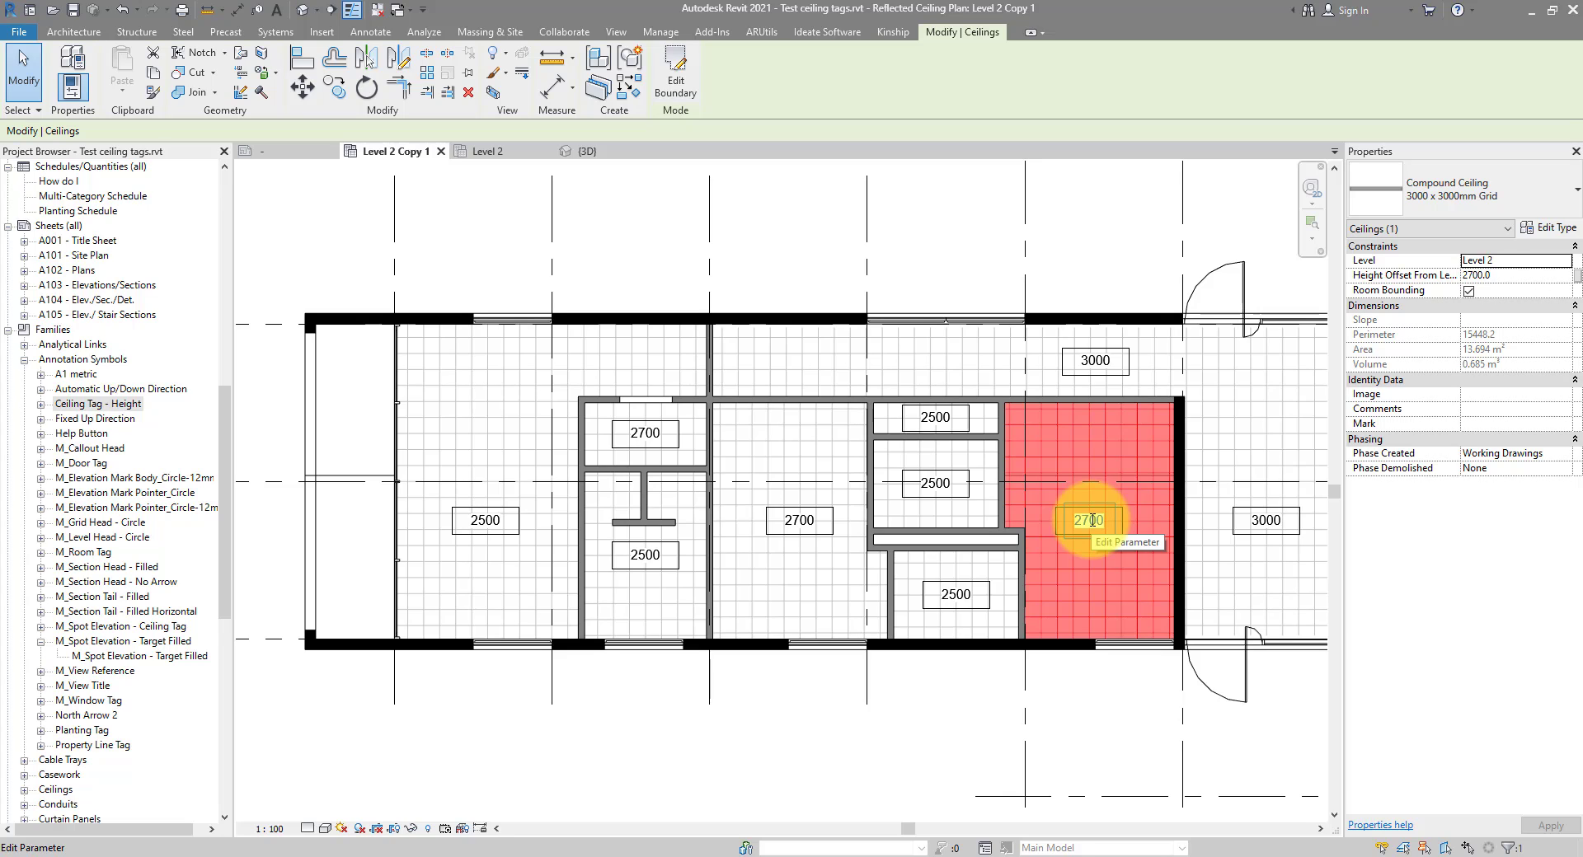
pyautogui.click(1092, 521)
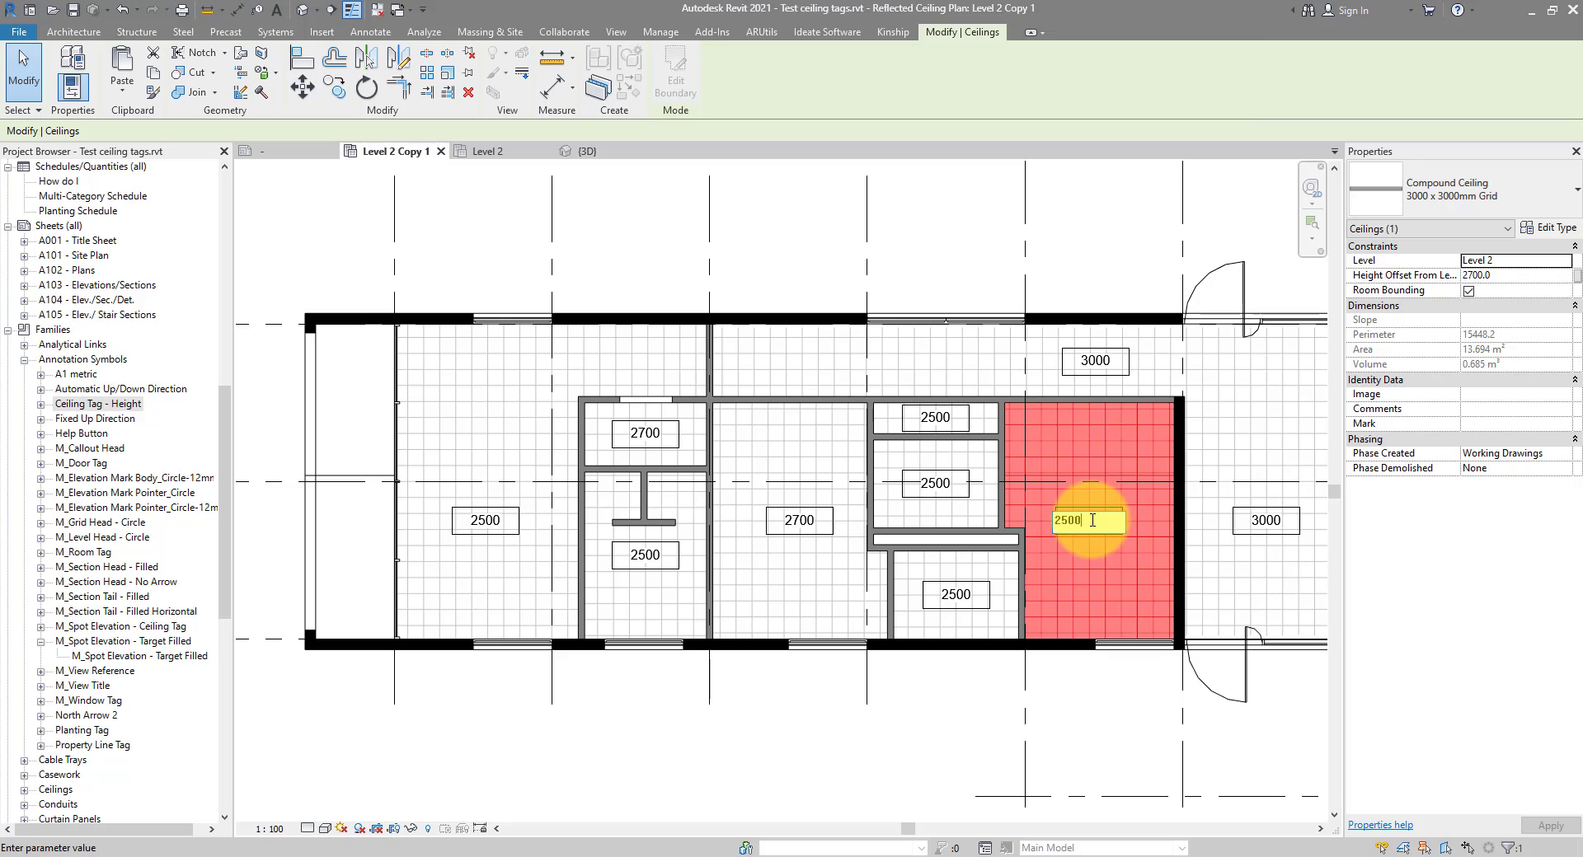
pyautogui.press('Return')
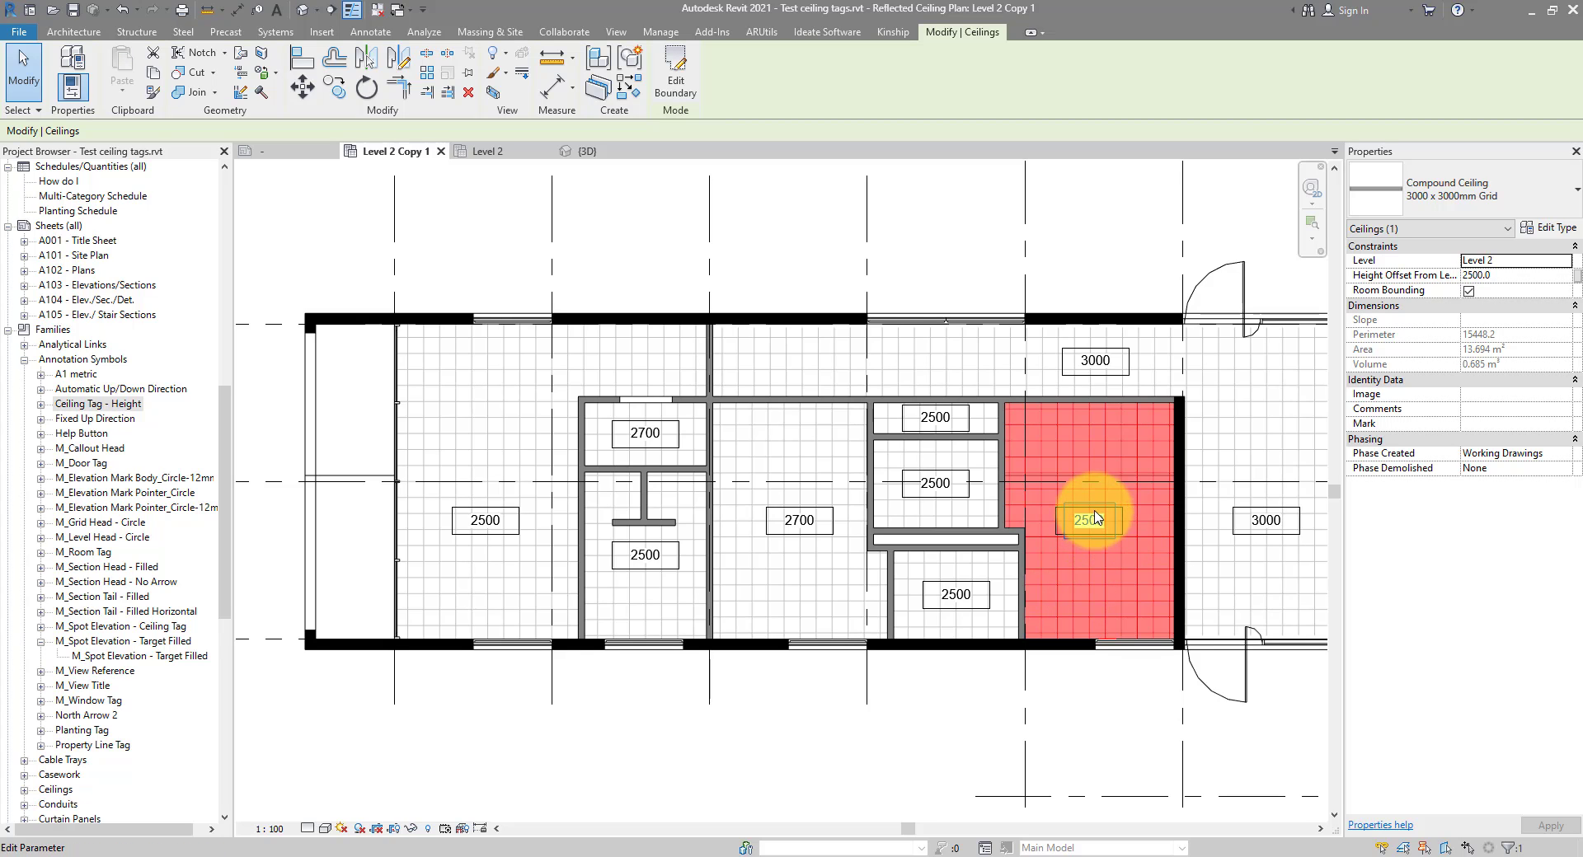
pyautogui.click(1507, 277)
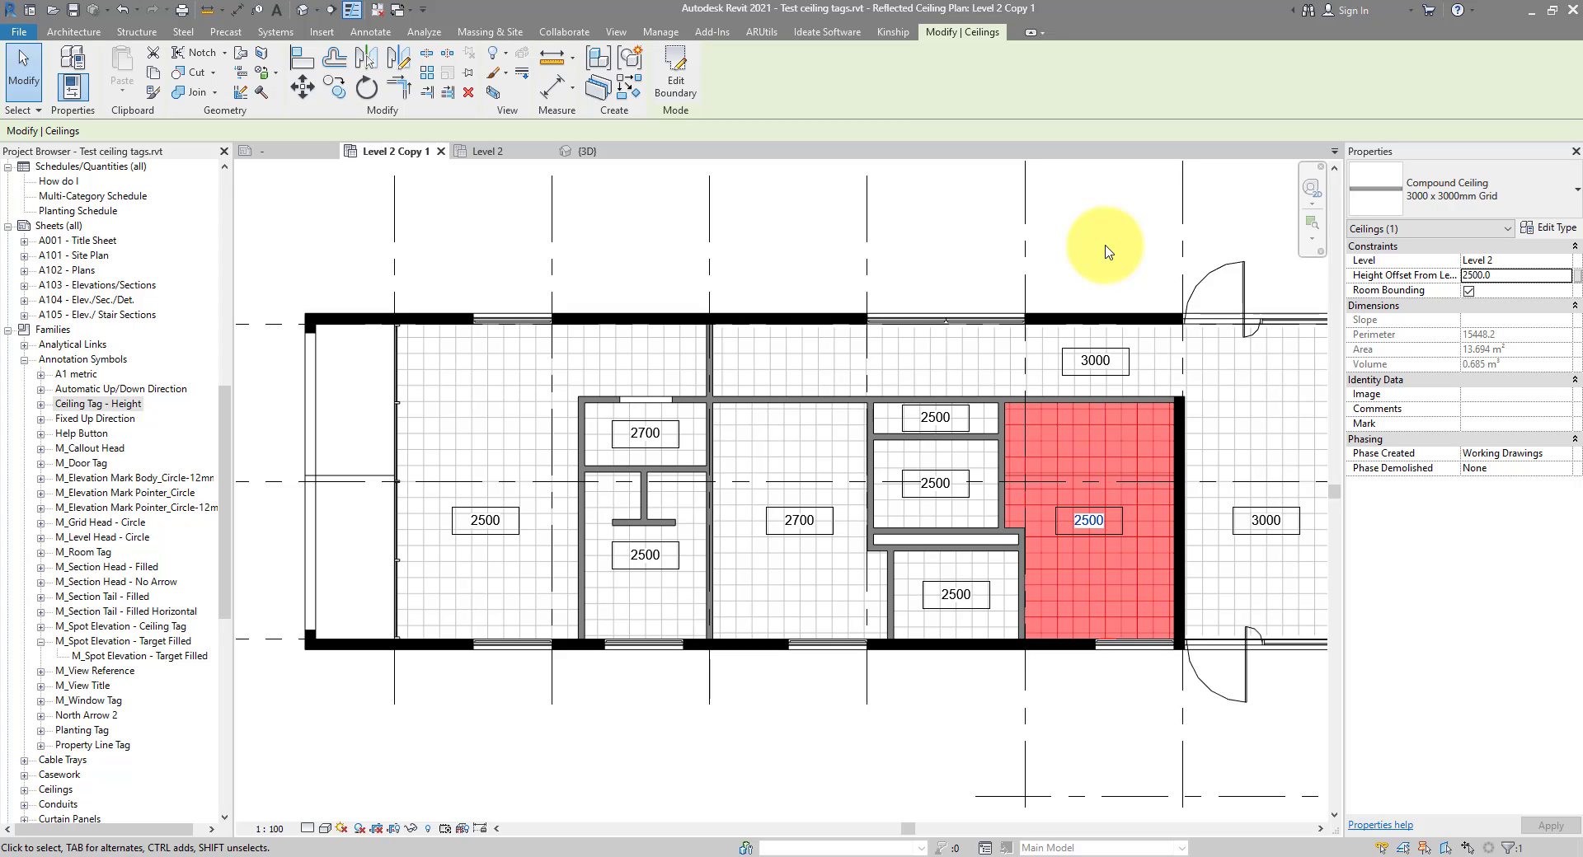
# Step: Create a new family from the Annotations folder's Metric Generic Tag.rft template
pyautogui.click(28, 37)
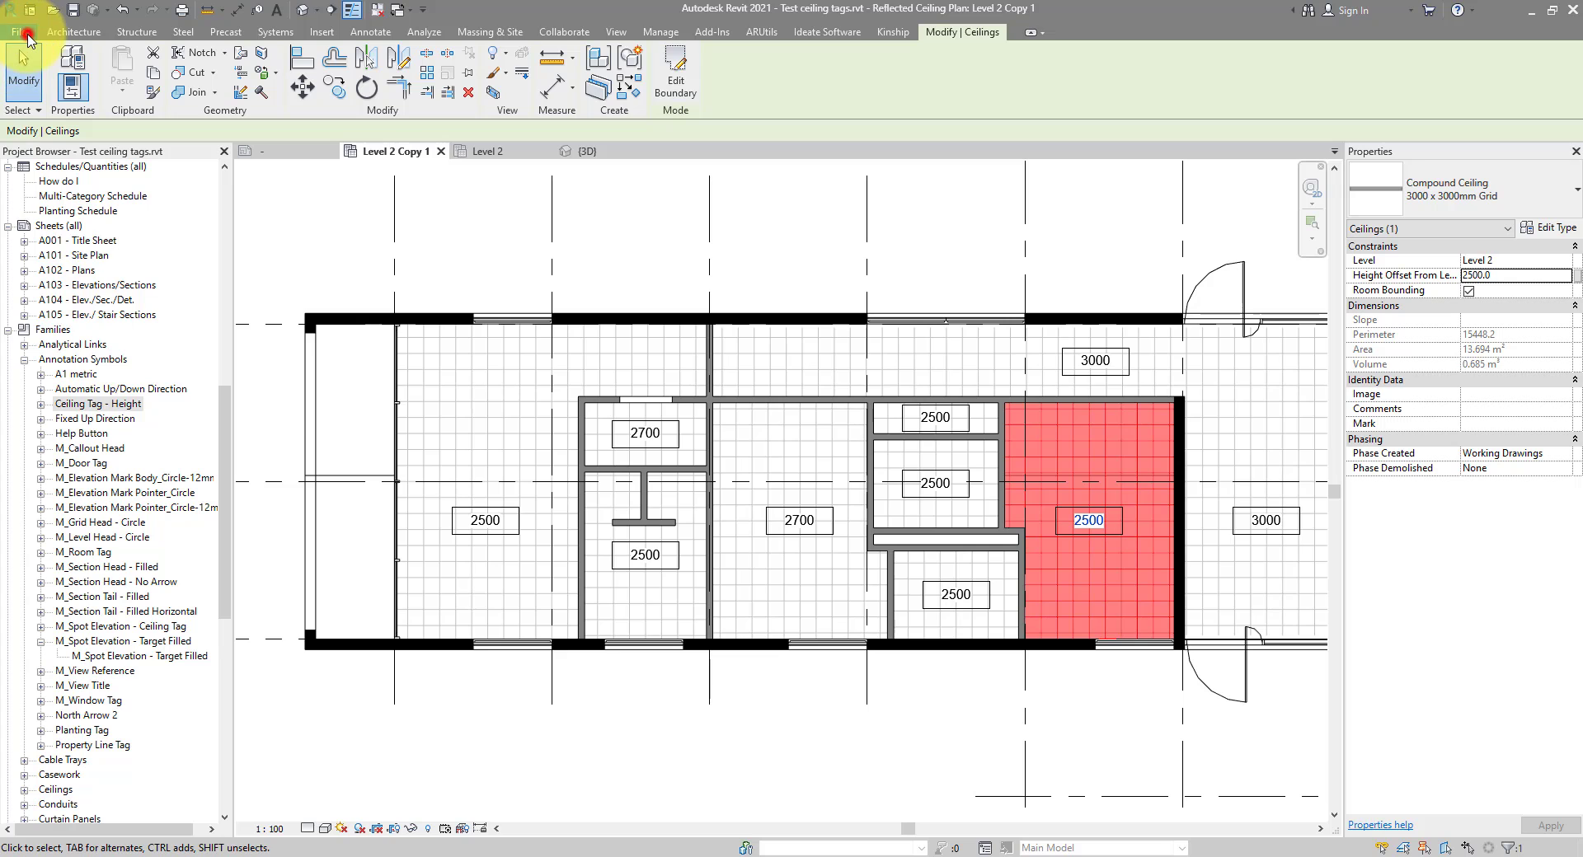
pyautogui.moveTo(105, 98)
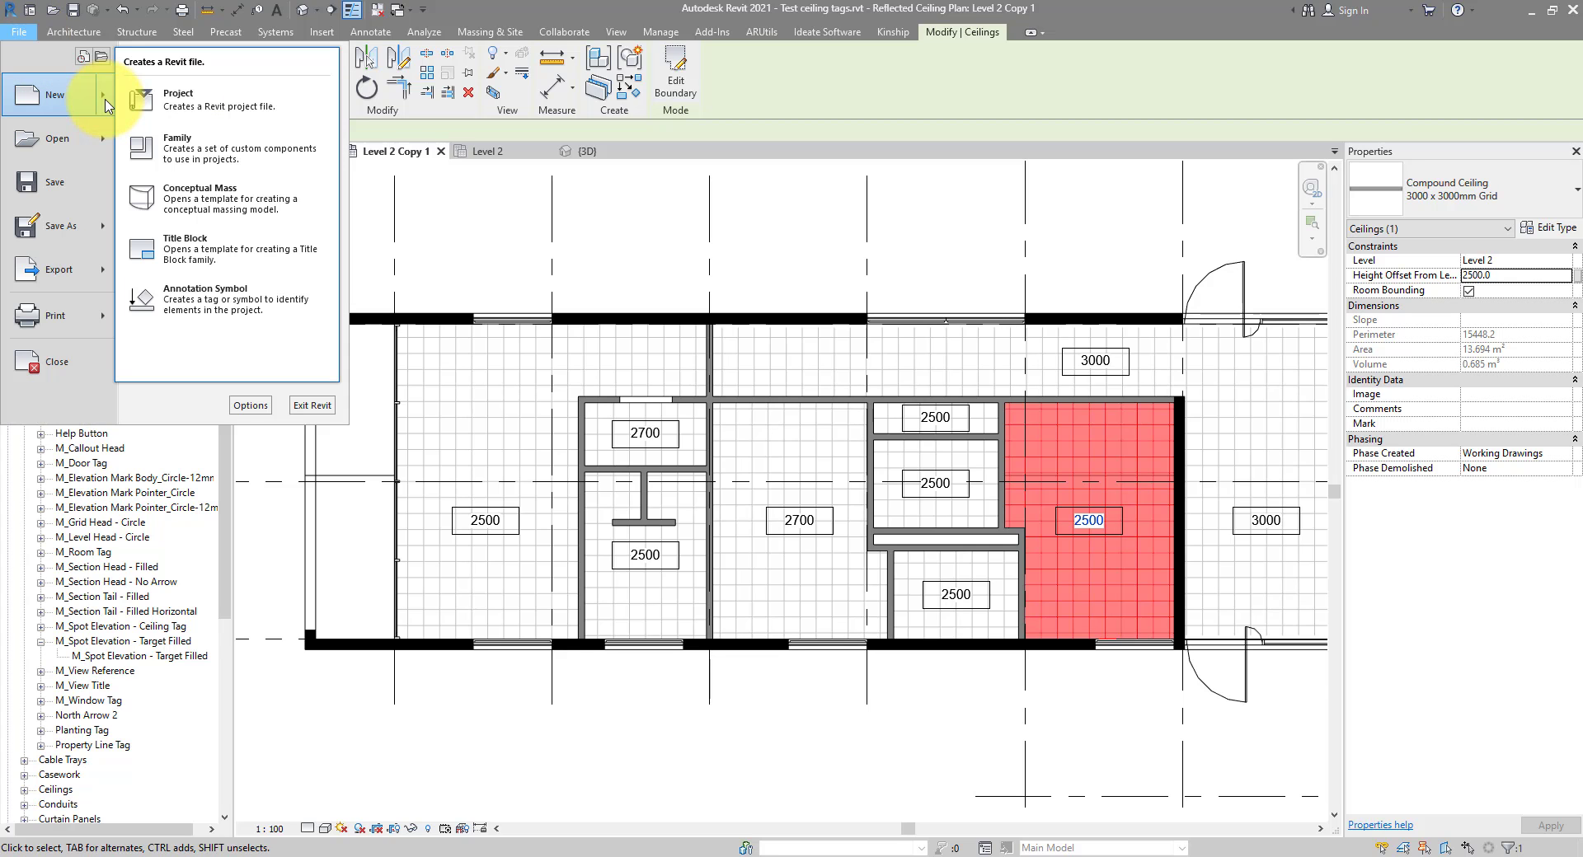
pyautogui.click(183, 148)
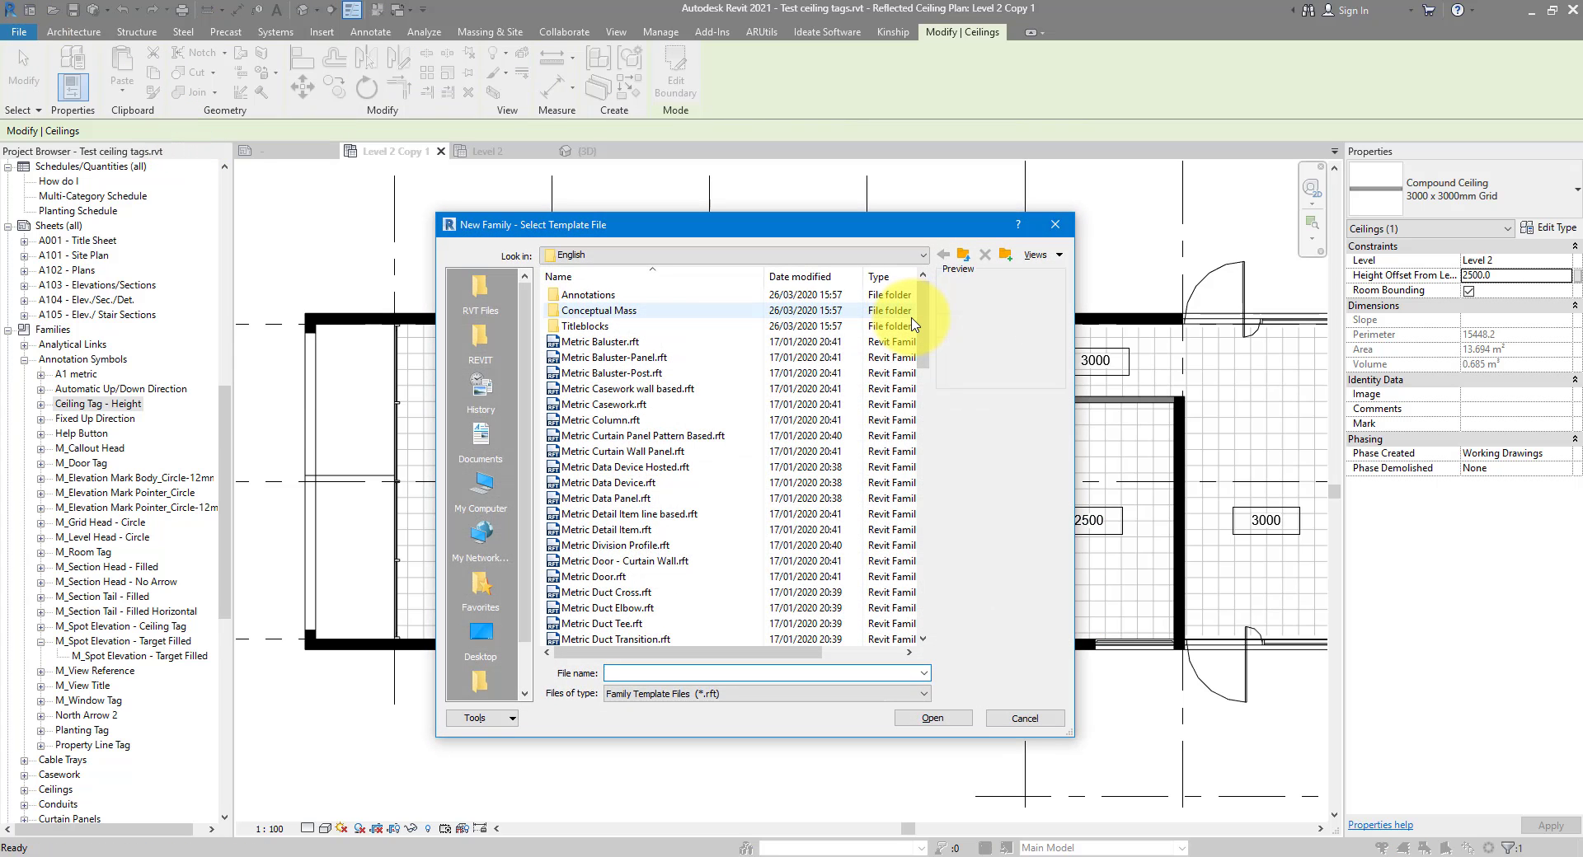
pyautogui.doubleClick(617, 296)
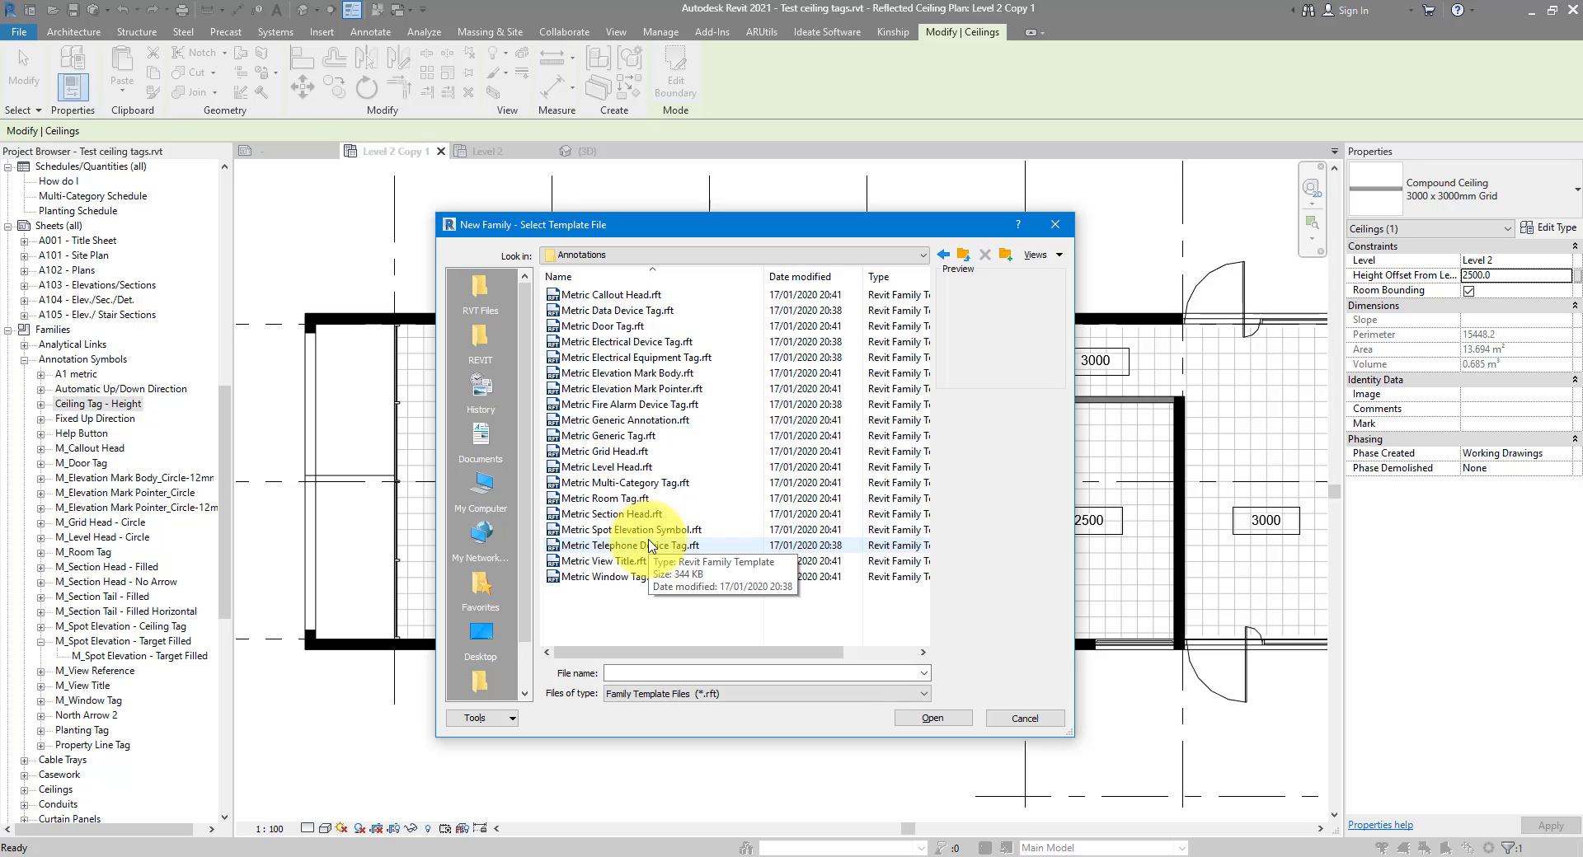
pyautogui.click(647, 437)
pyautogui.click(927, 718)
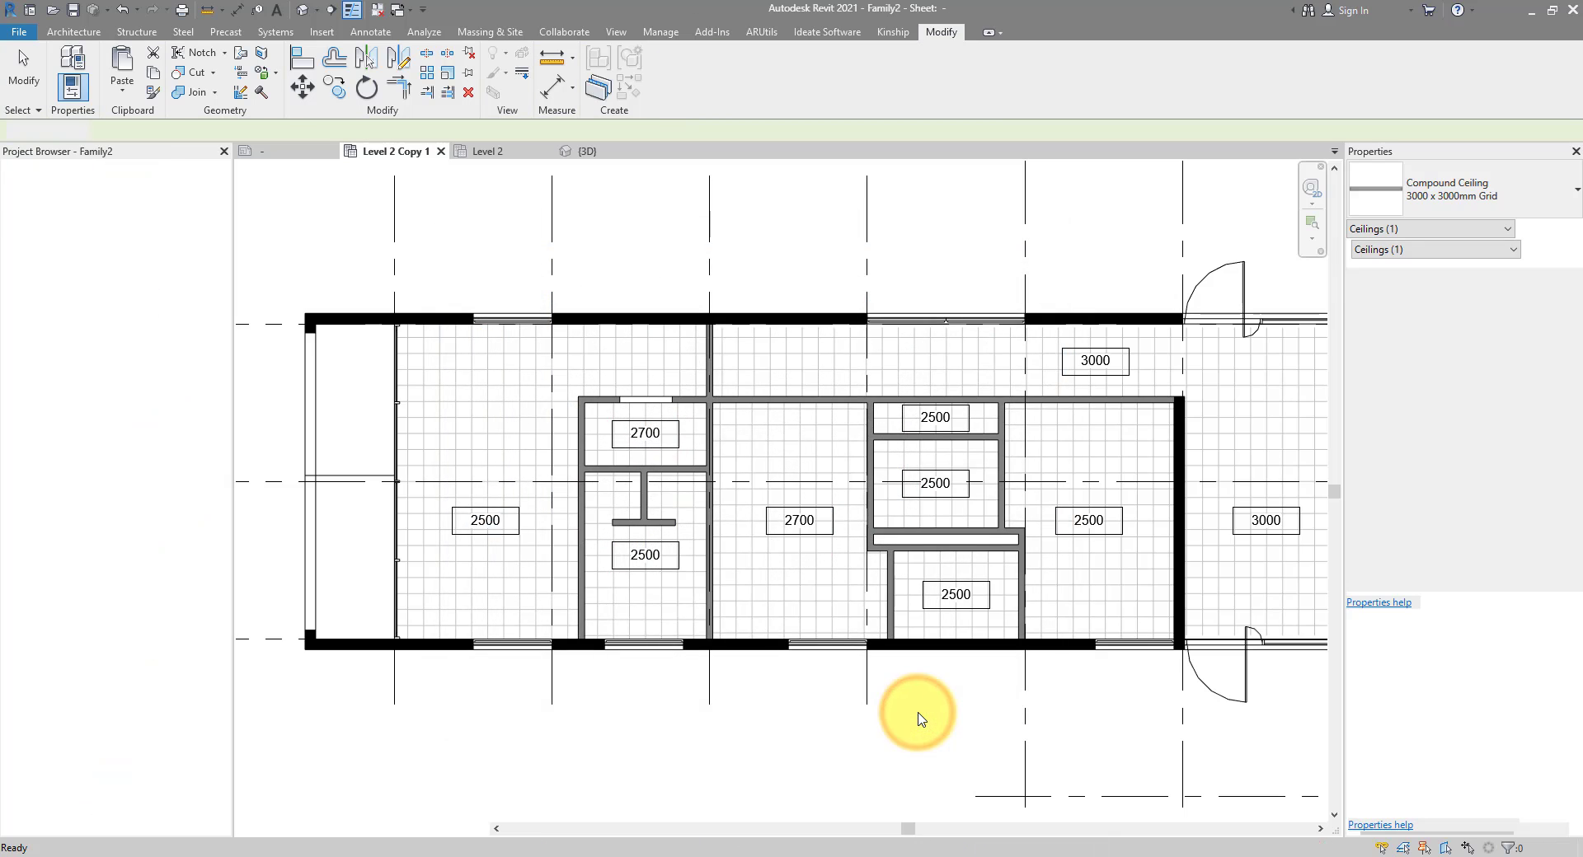
# Step: Delete the template's instructional note text, leaving only the reference planes, then start the Label tool
pyautogui.scroll(8, 819, 451)
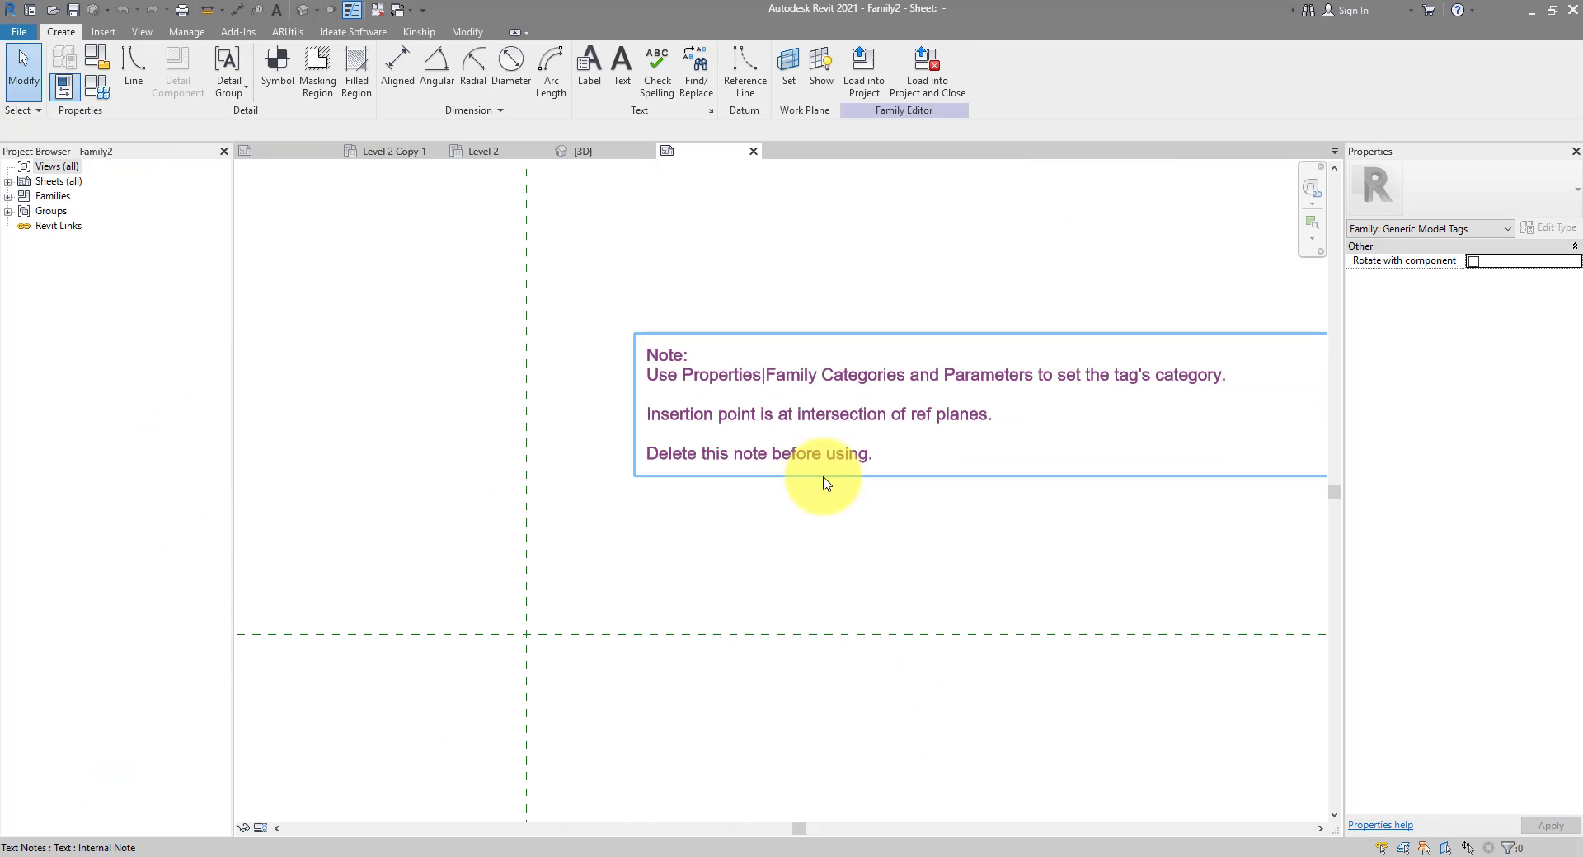
pyautogui.doubleClick(796, 404)
pyautogui.moveTo(886, 463); pyautogui.dragTo(629, 343)
pyautogui.press('Delete')
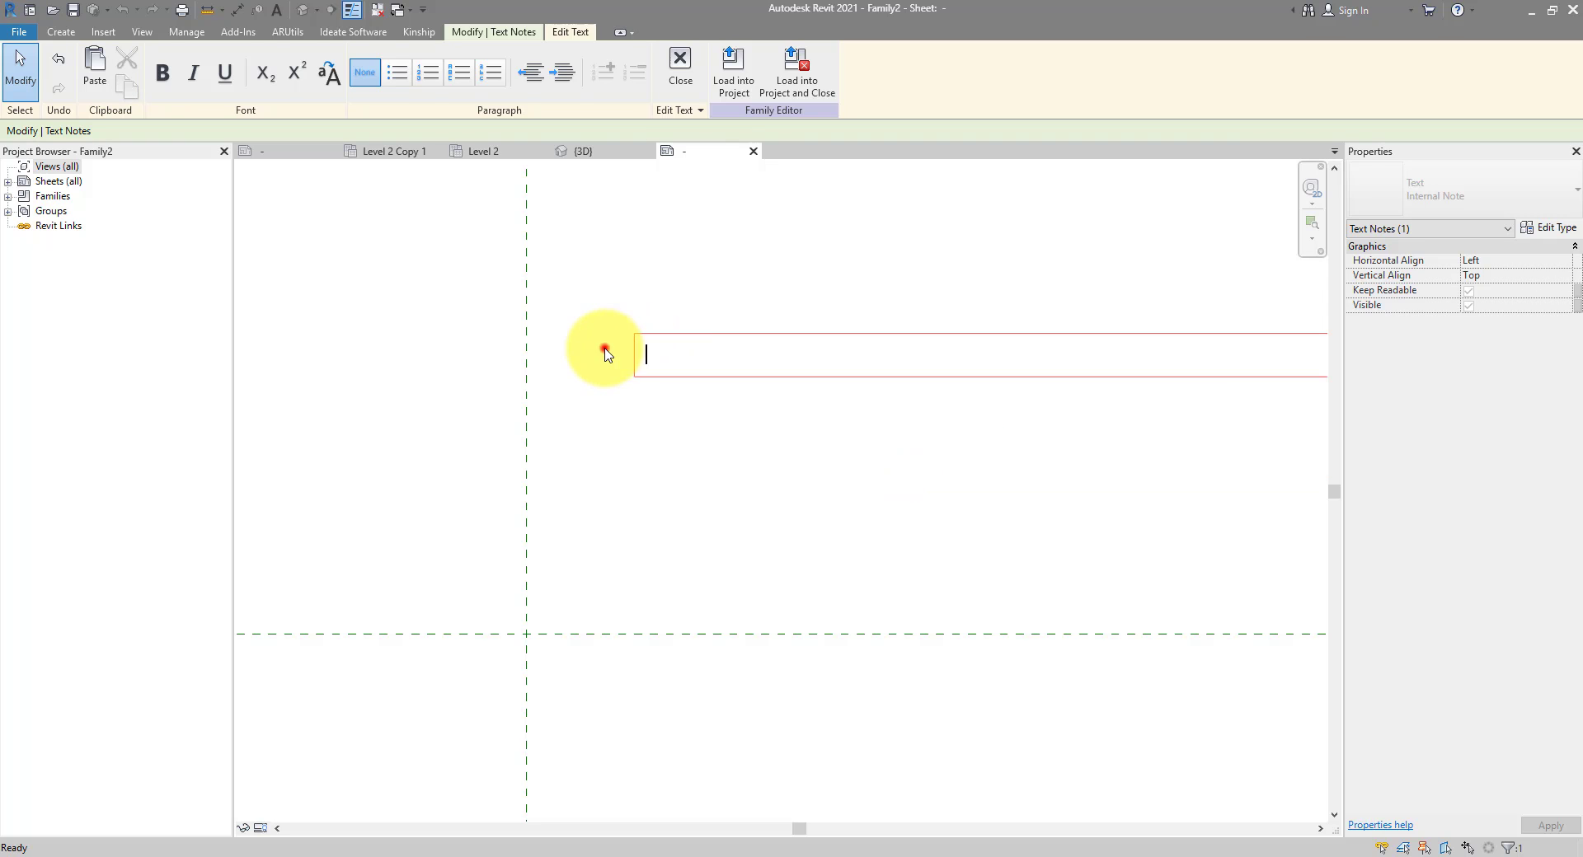
pyautogui.click(606, 354)
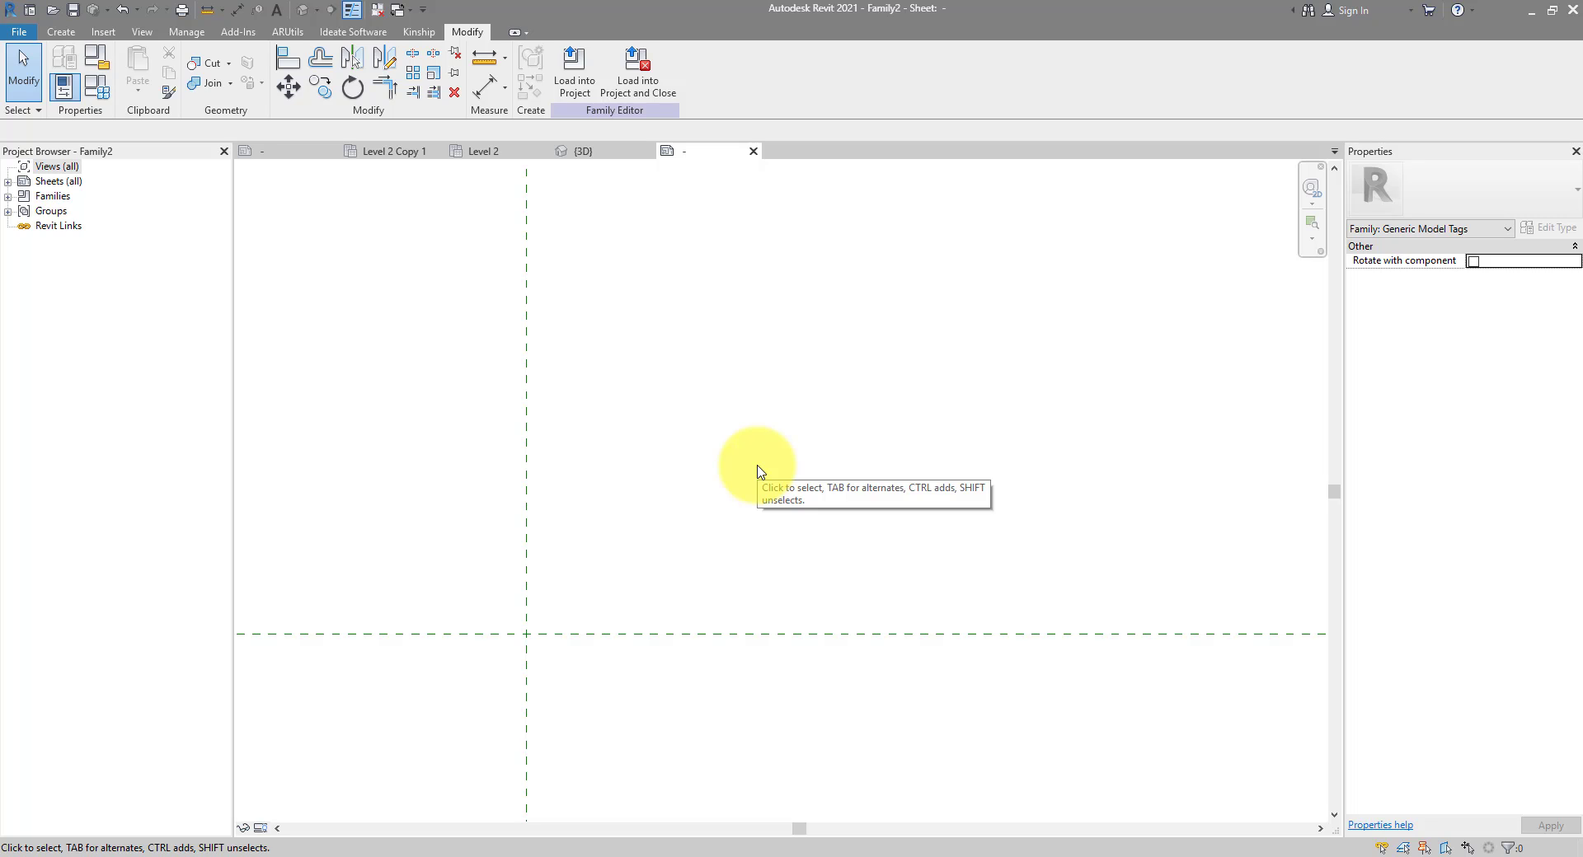
pyautogui.click(61, 32)
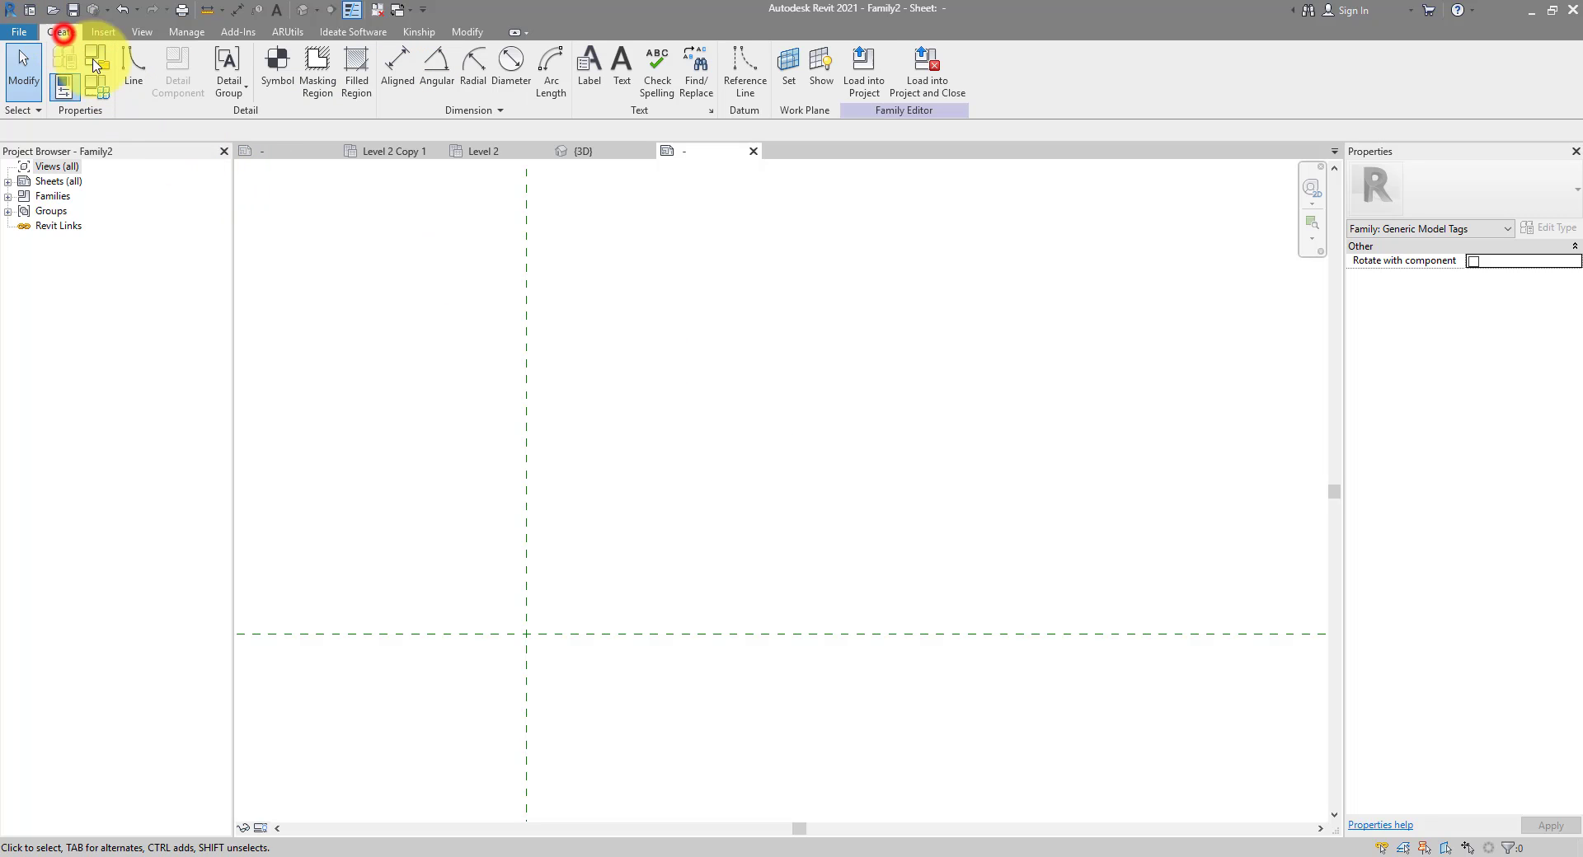
pyautogui.click(592, 83)
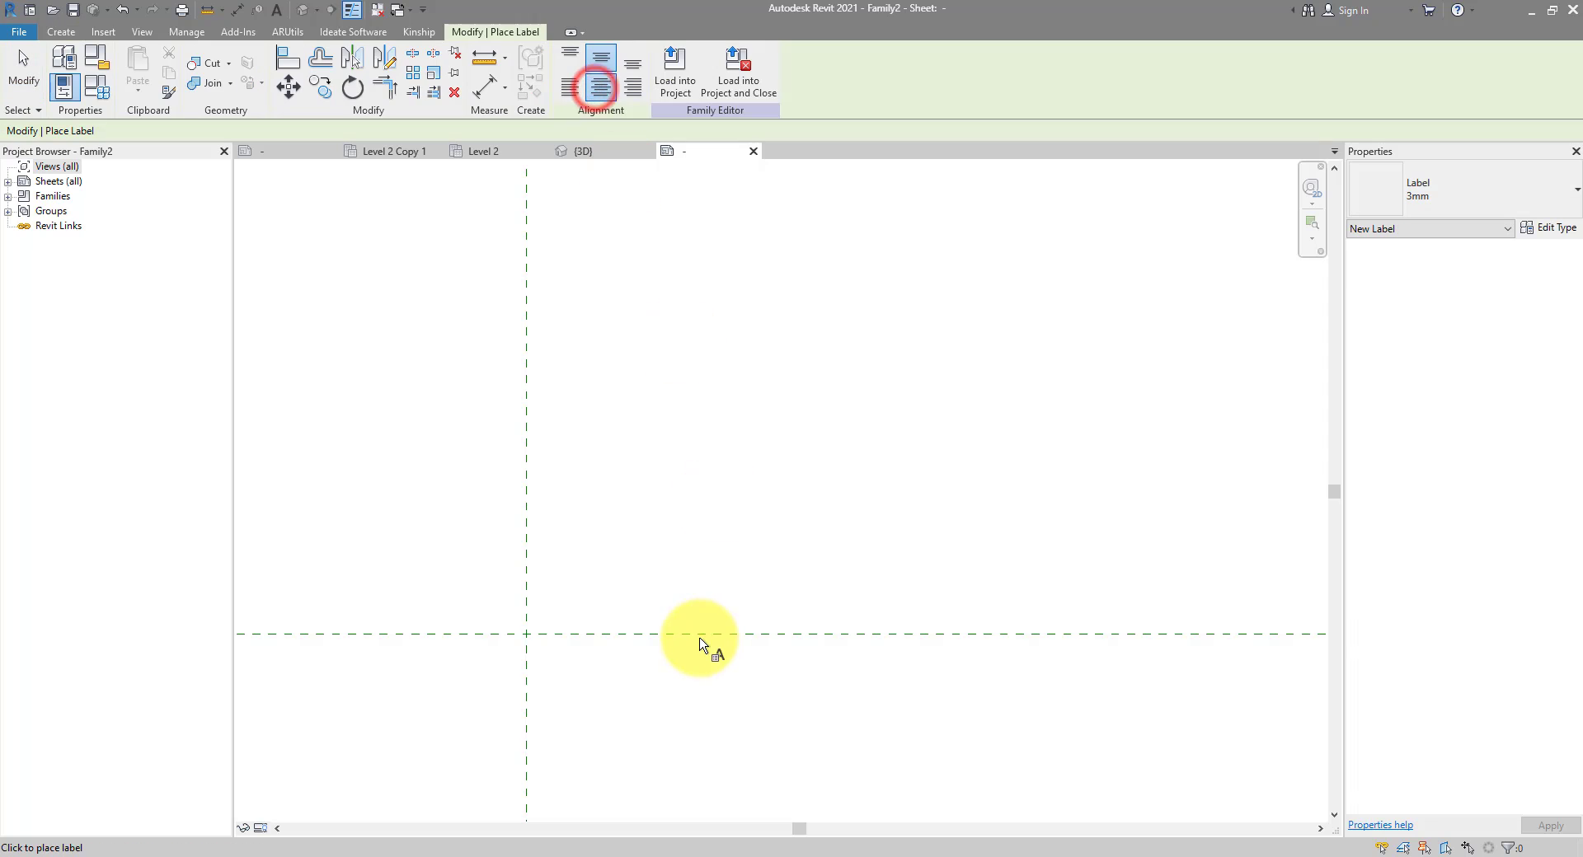
# Step: Cancel the empty label and set the family category to Ceiling Tags
pyautogui.click(527, 639)
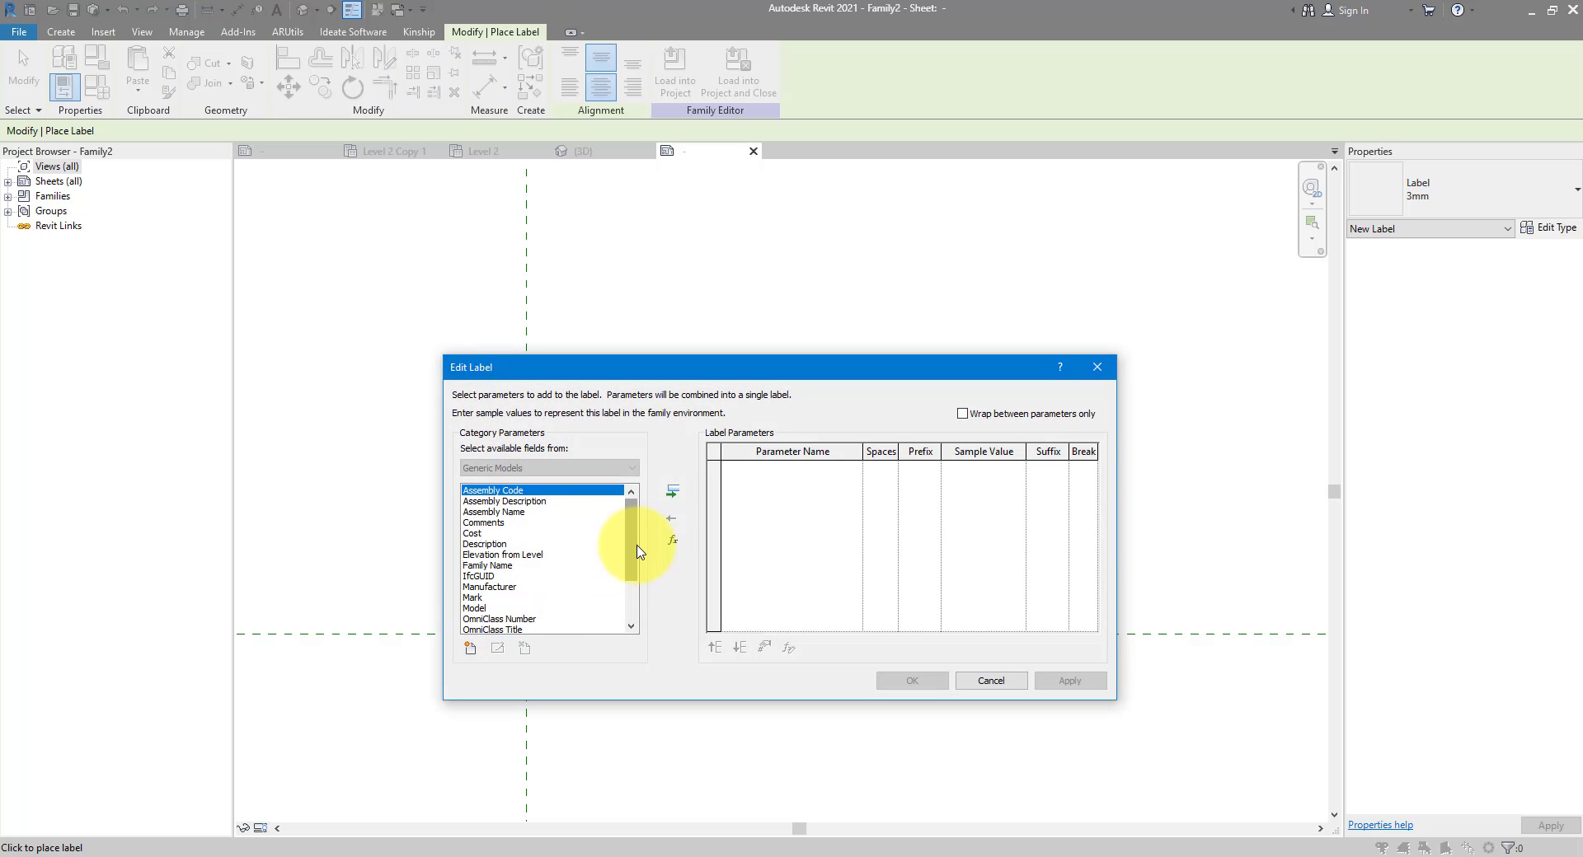
pyautogui.moveTo(635, 551)
pyautogui.mouseDown()
pyautogui.moveTo(633, 587)
pyautogui.moveTo(632, 524)
pyautogui.mouseUp()
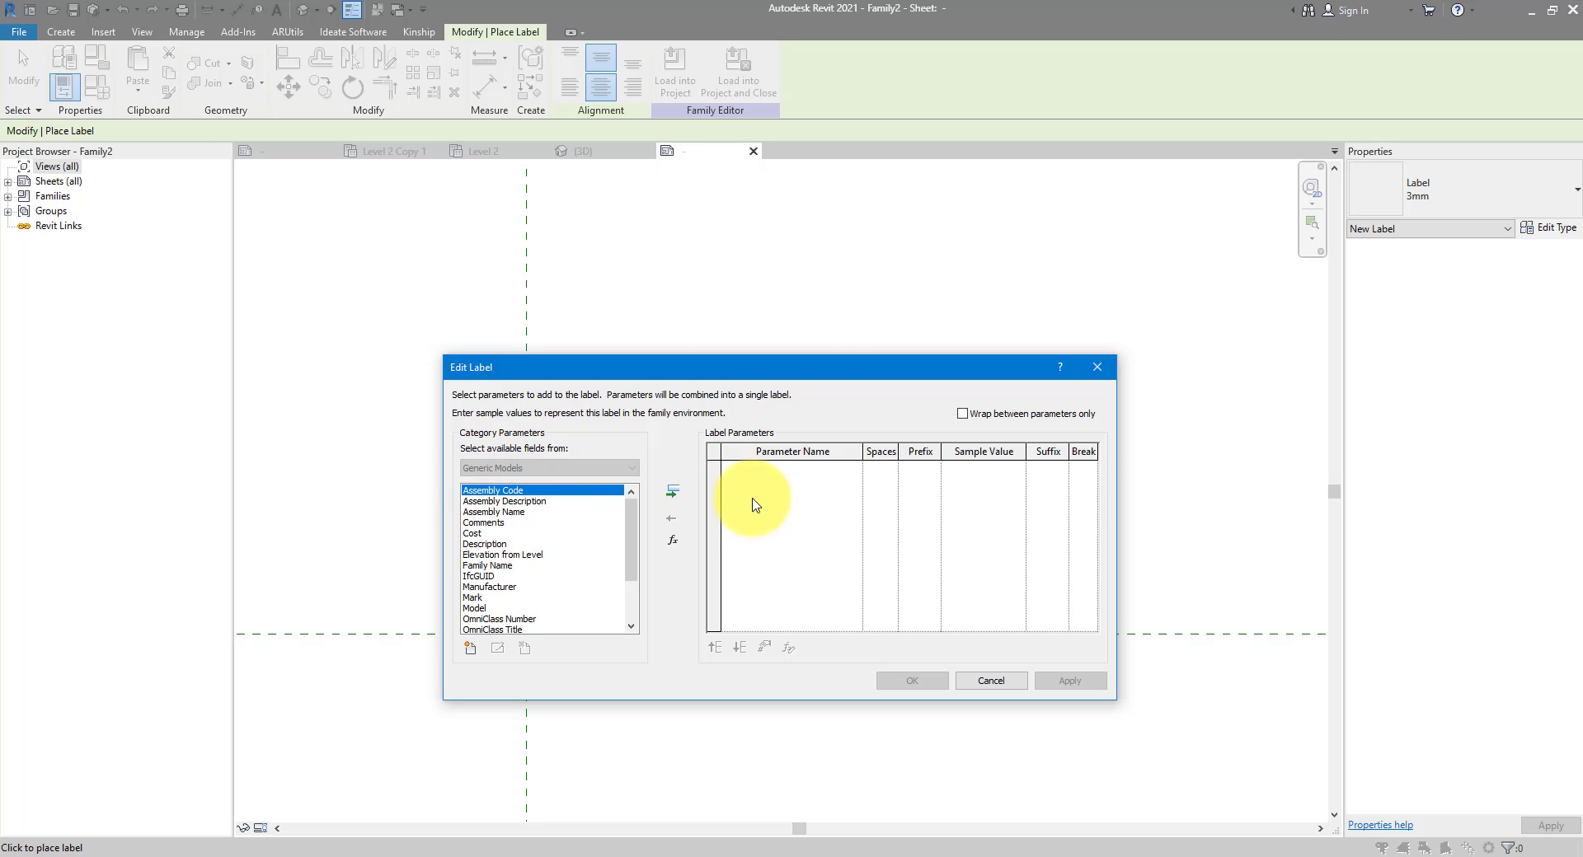
pyautogui.click(996, 684)
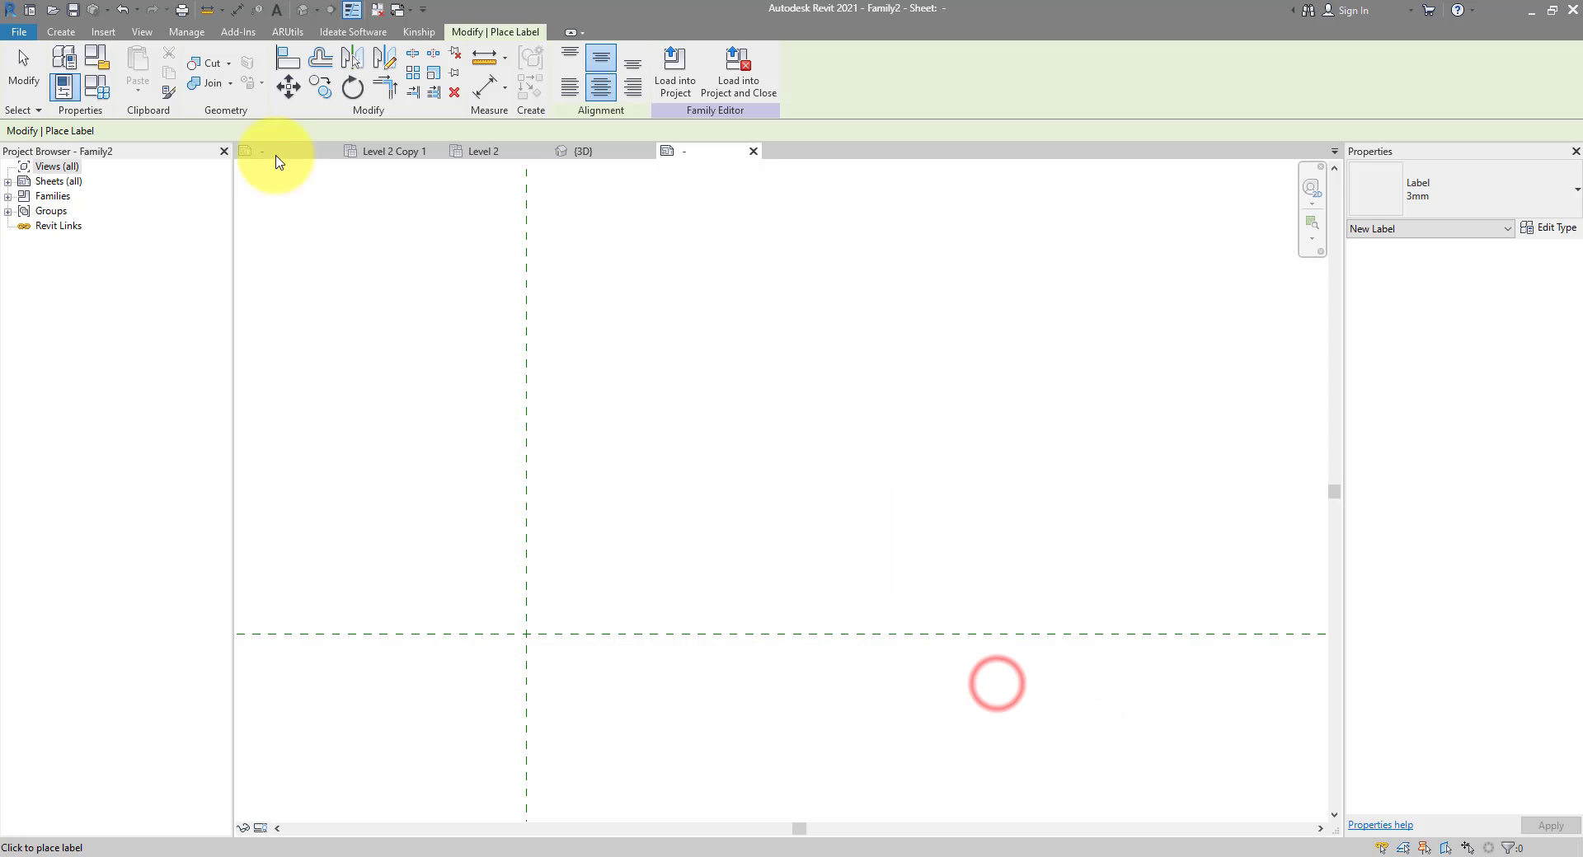
pyautogui.click(61, 31)
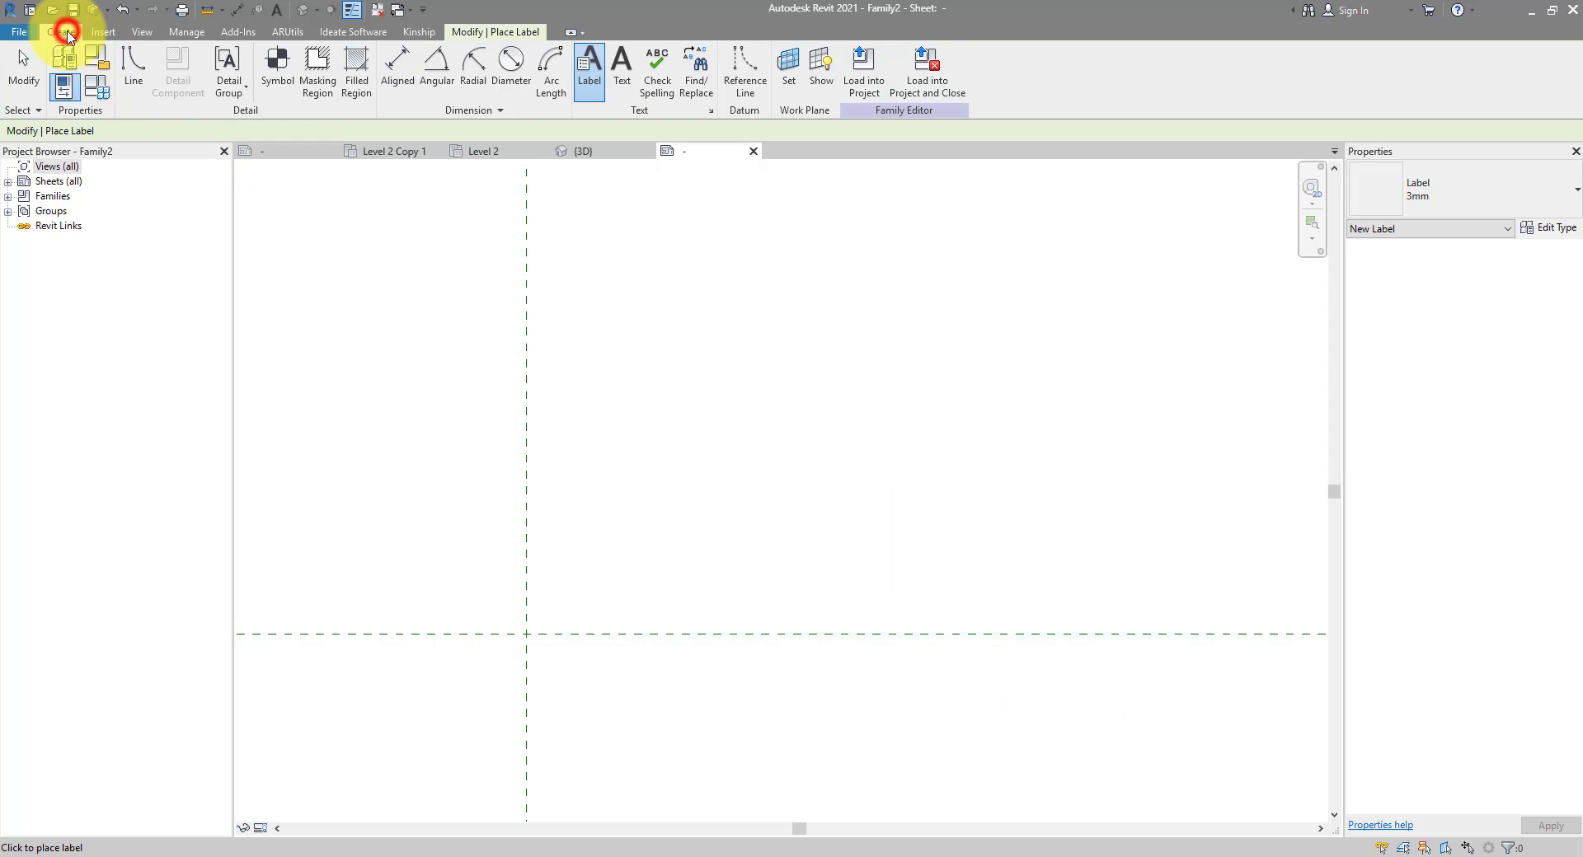
pyautogui.click(104, 66)
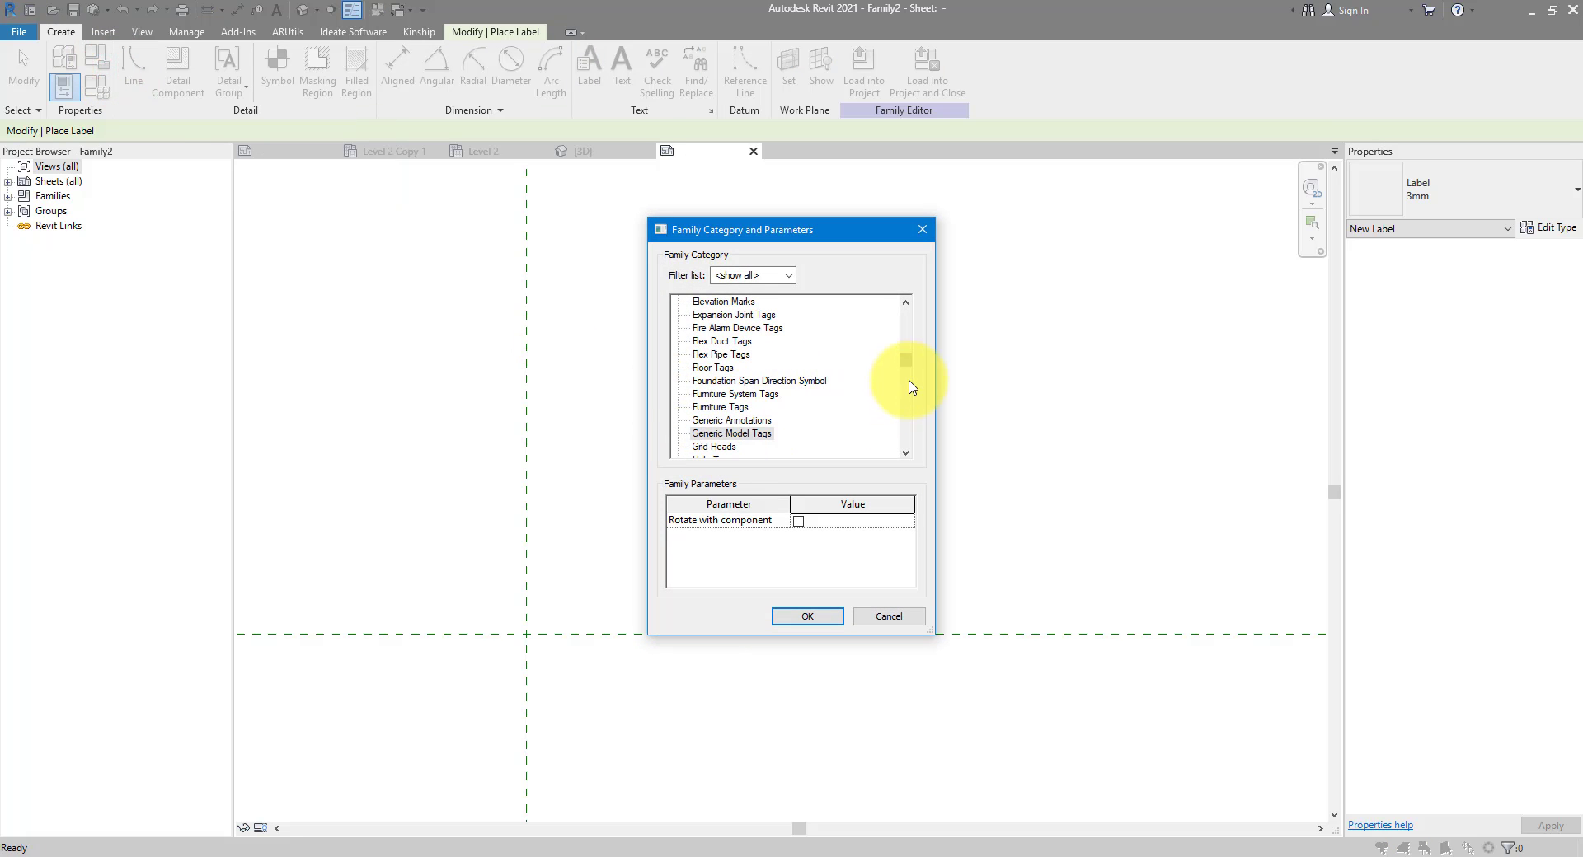
pyautogui.moveTo(907, 357); pyautogui.dragTo(907, 338)
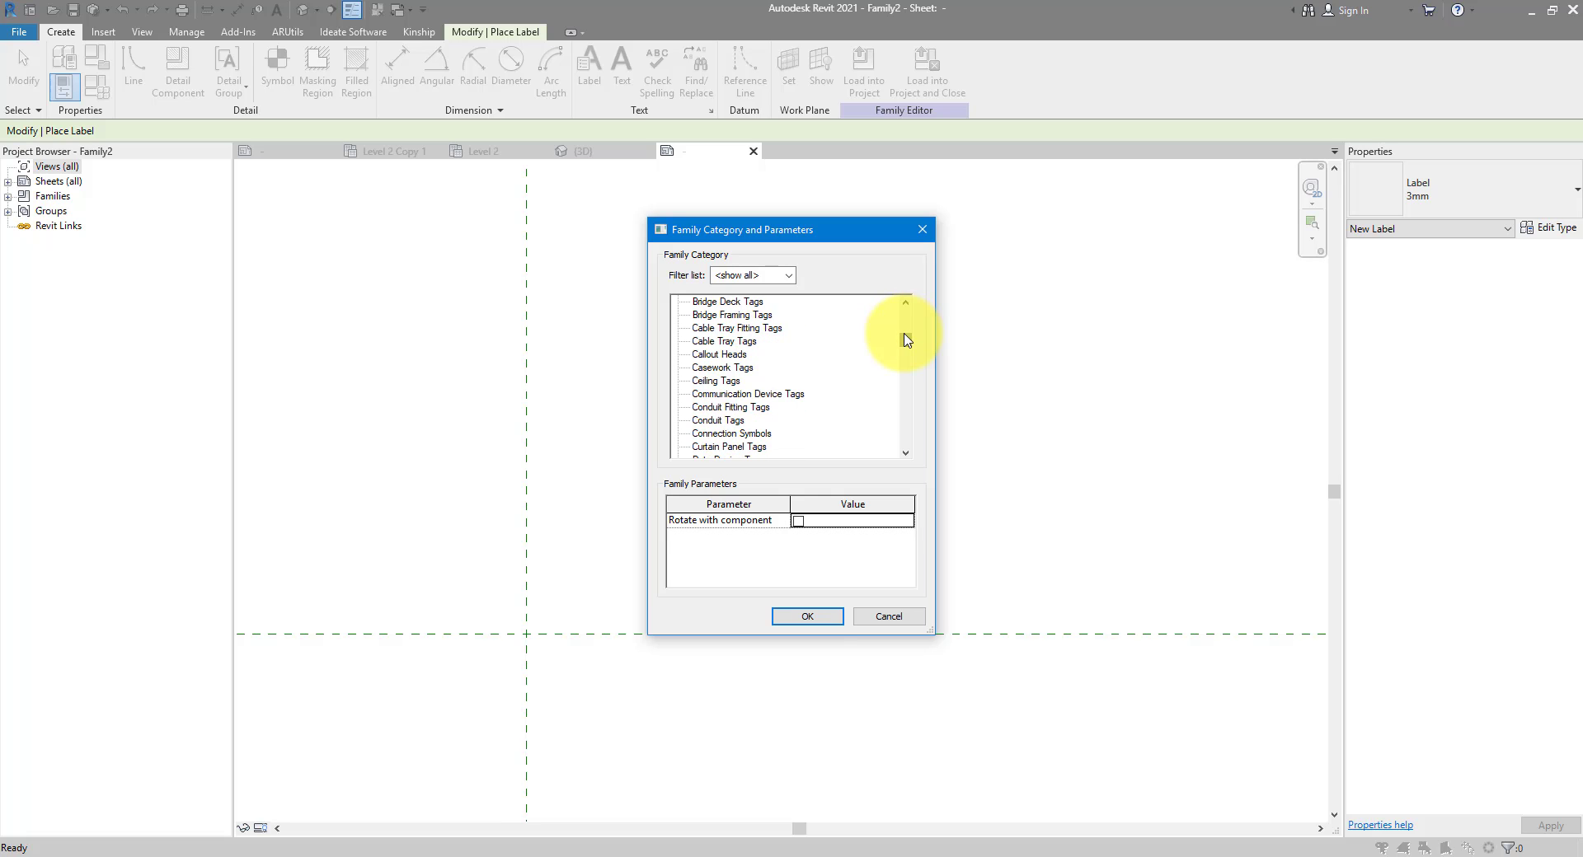
pyautogui.click(714, 381)
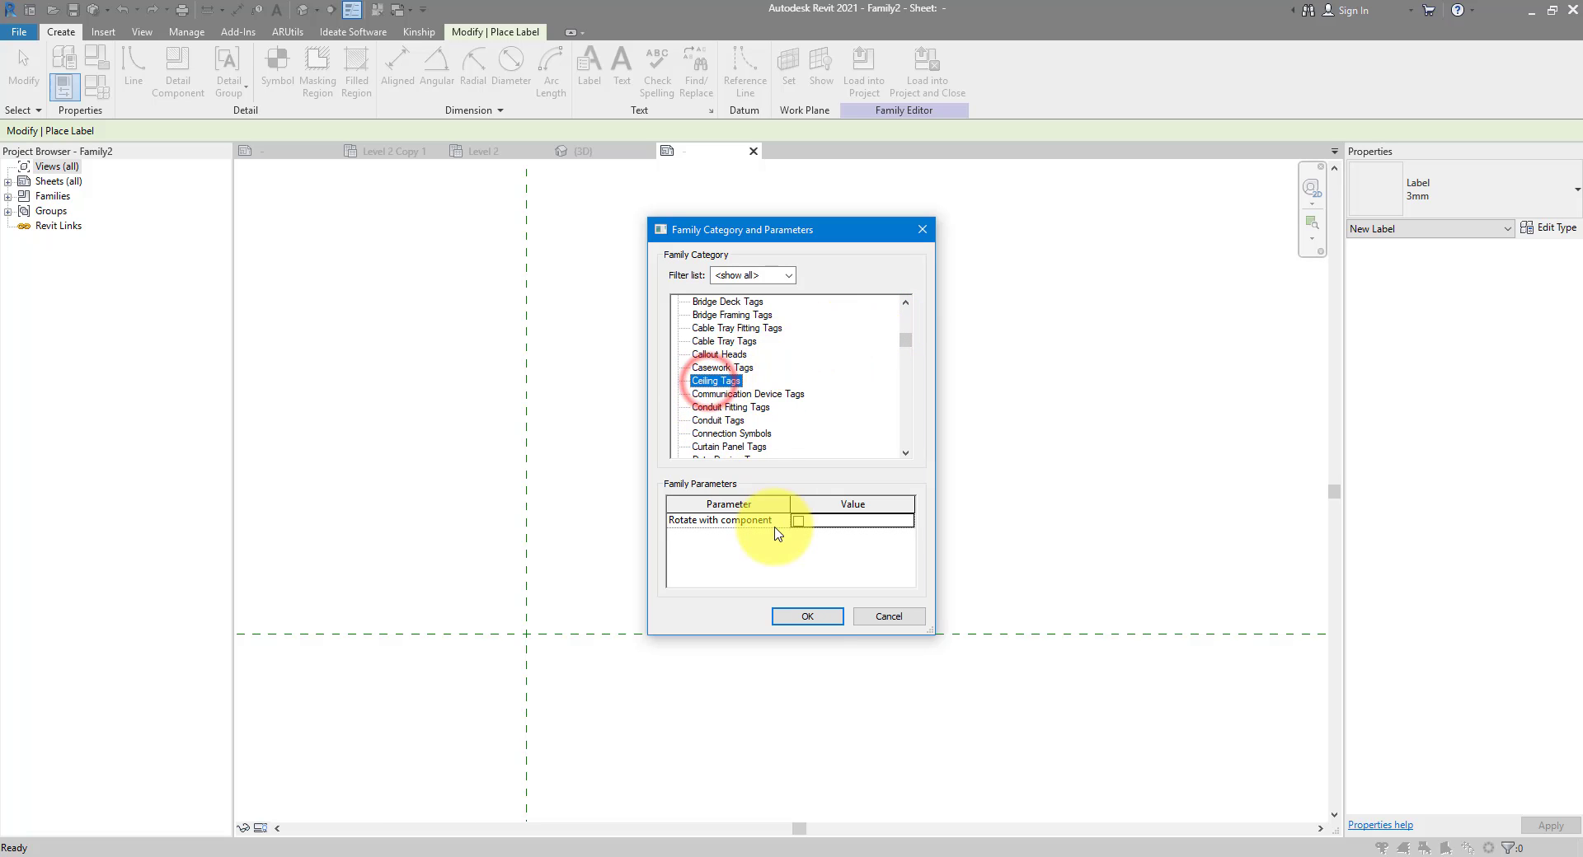
pyautogui.click(803, 620)
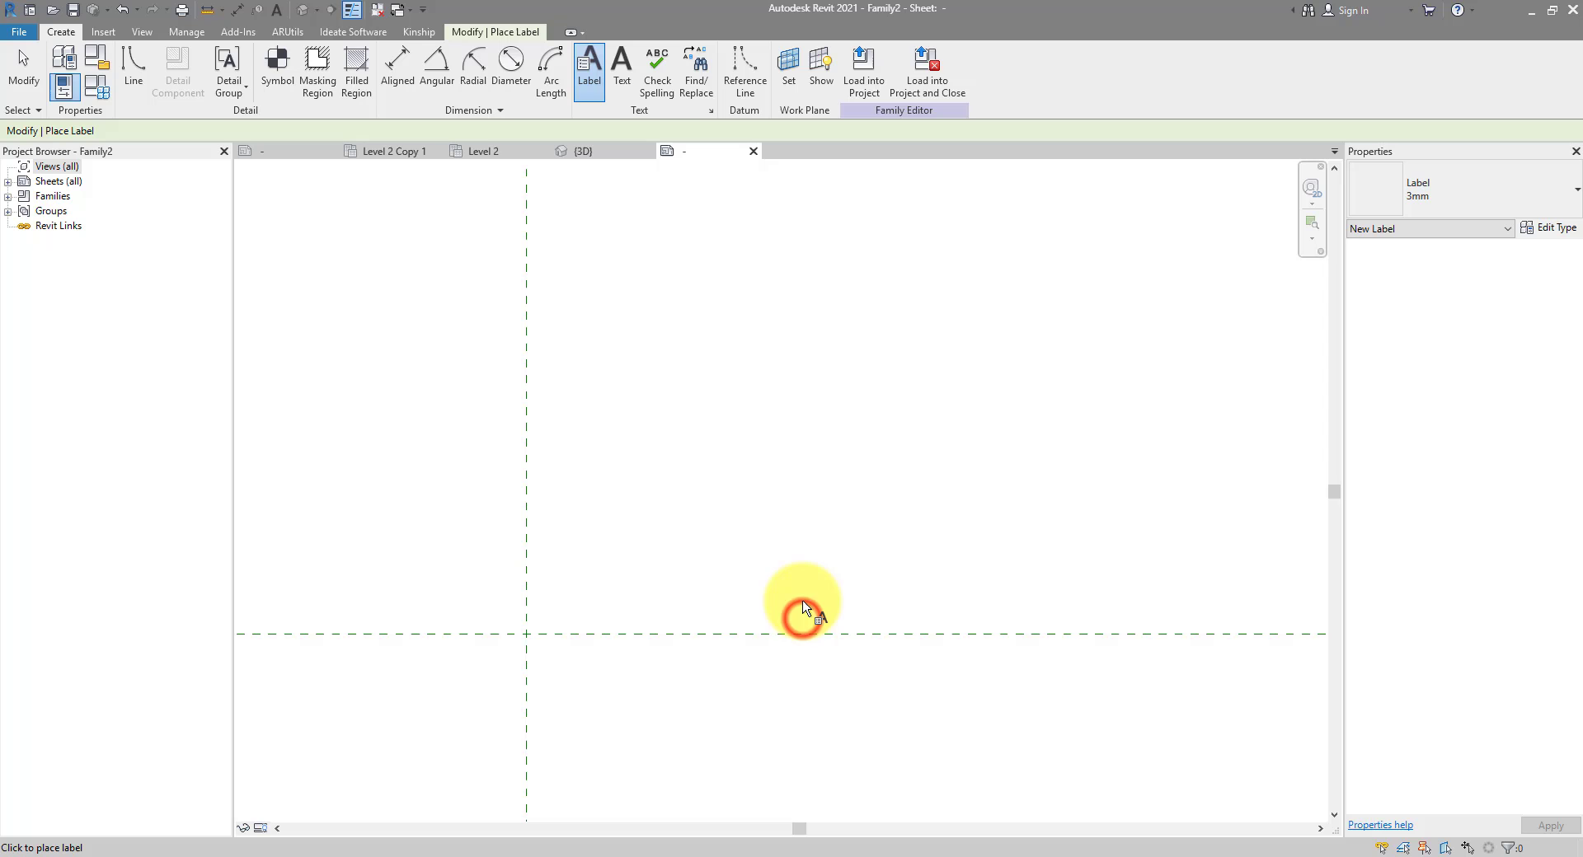
# Step: Place a Height Offset From Level label with sample value 3000 at the reference-plane intersection
pyautogui.click(526, 635)
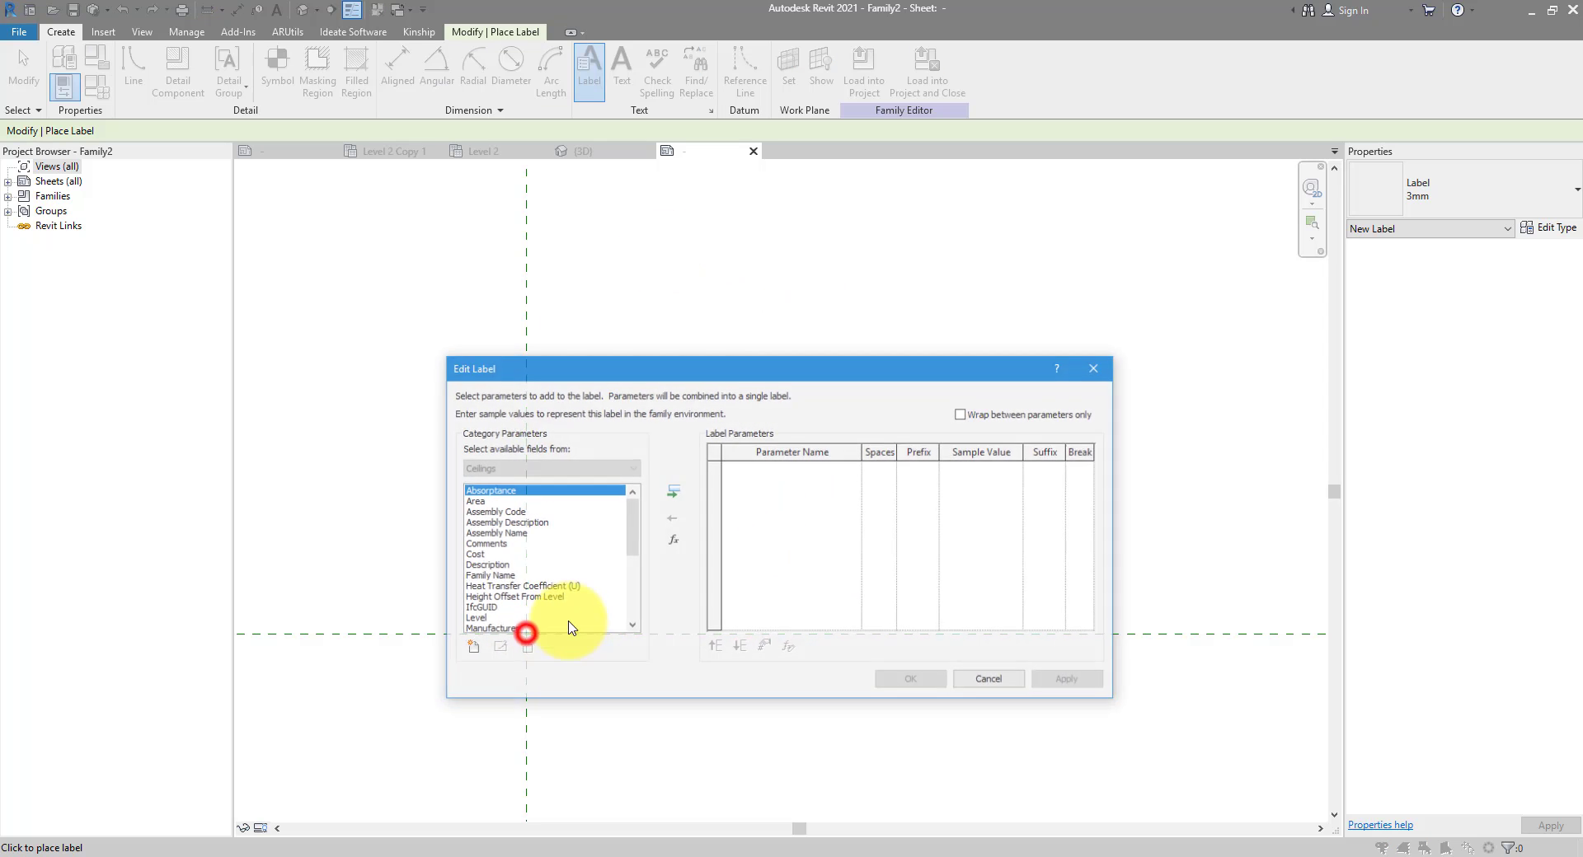
pyautogui.click(554, 598)
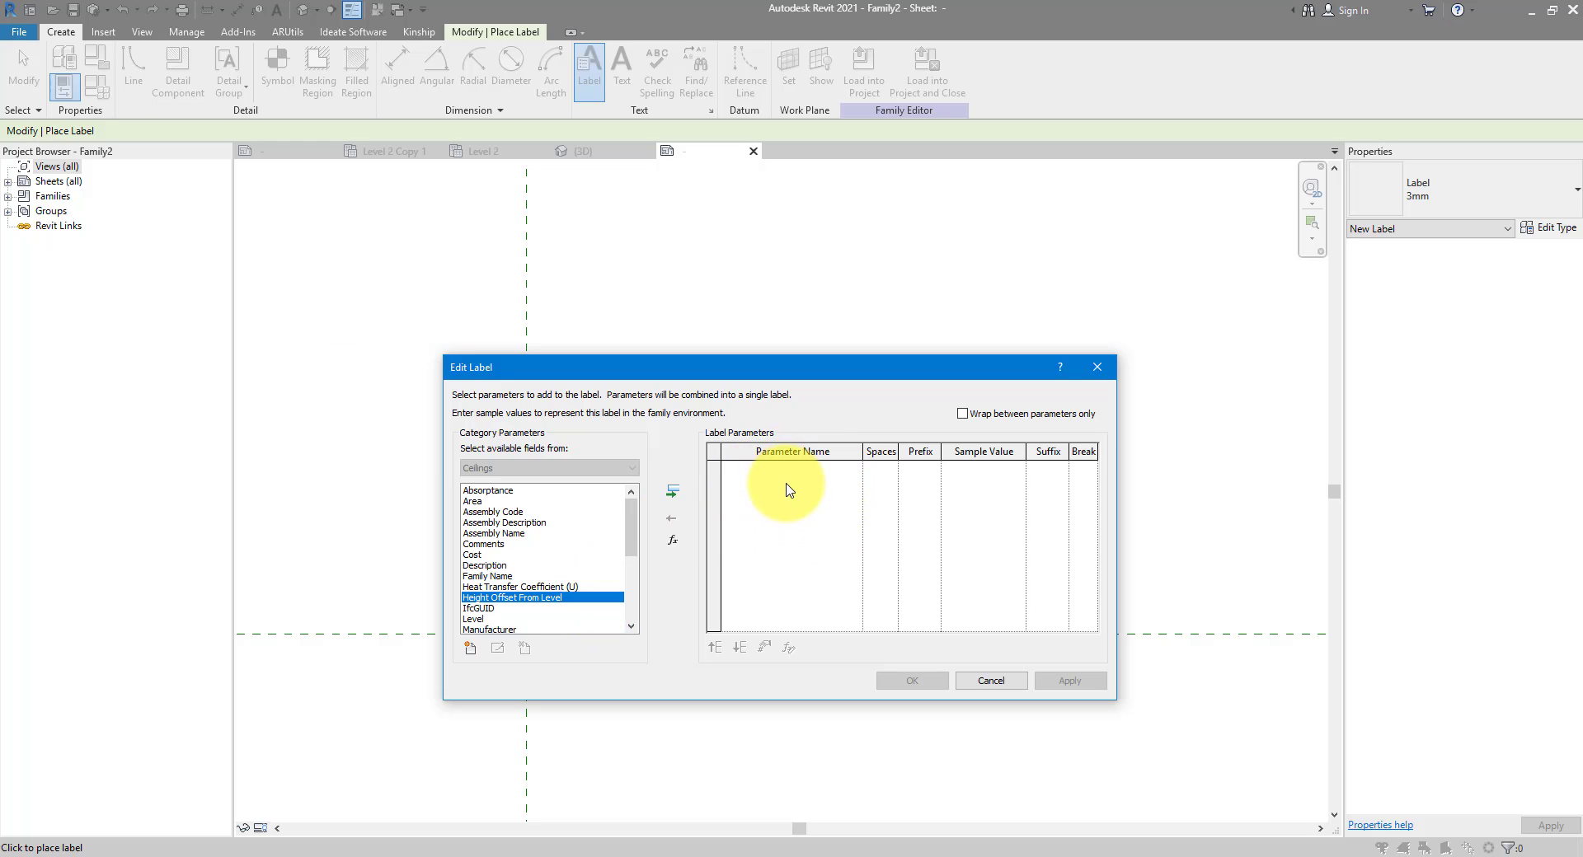
pyautogui.click(673, 493)
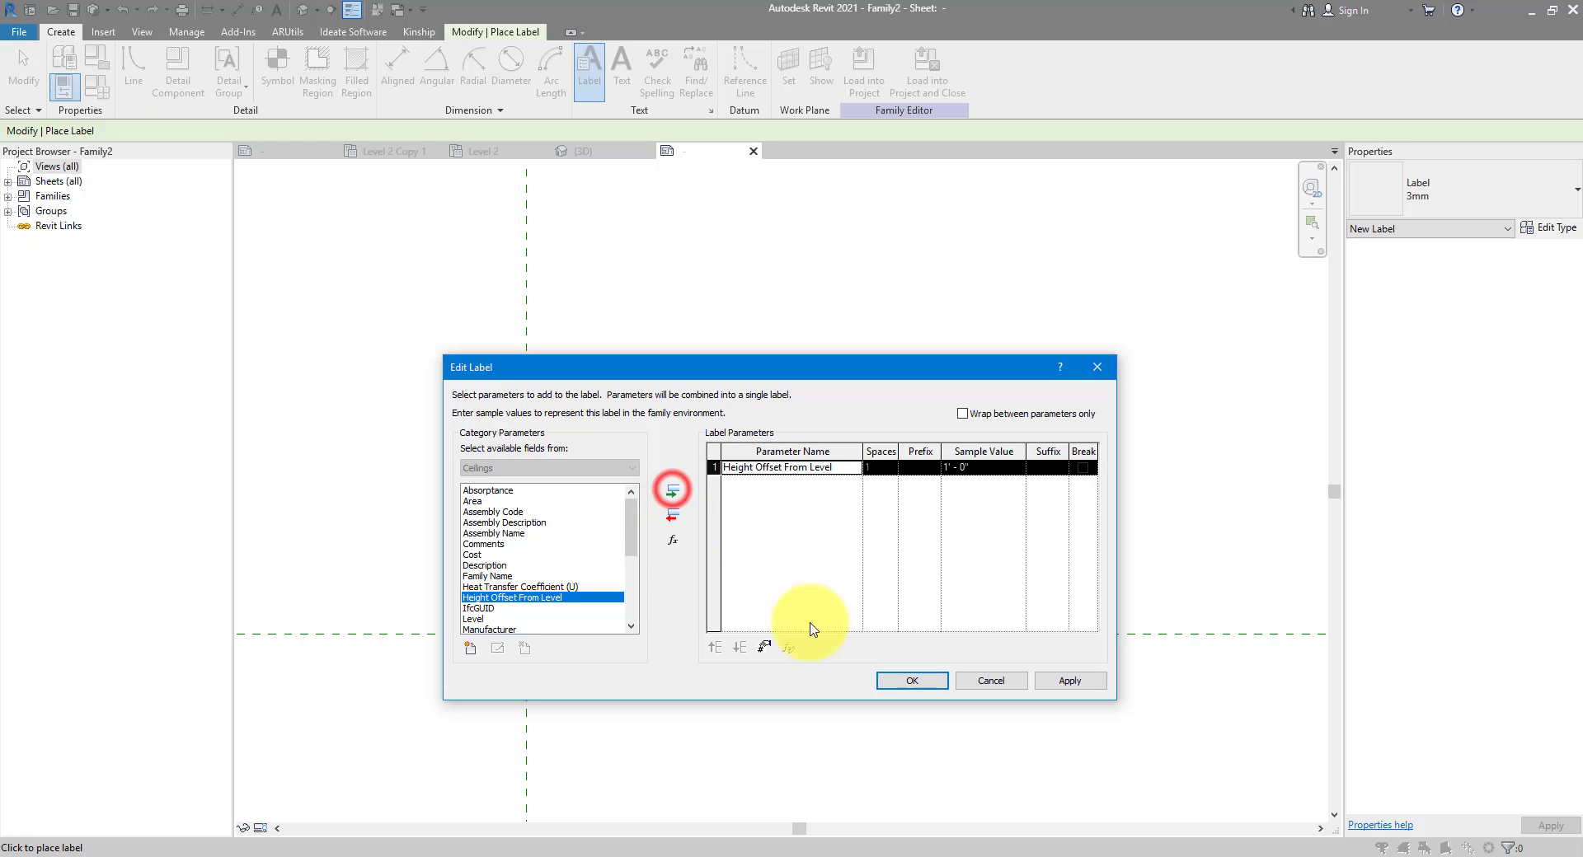
pyautogui.click(993, 474)
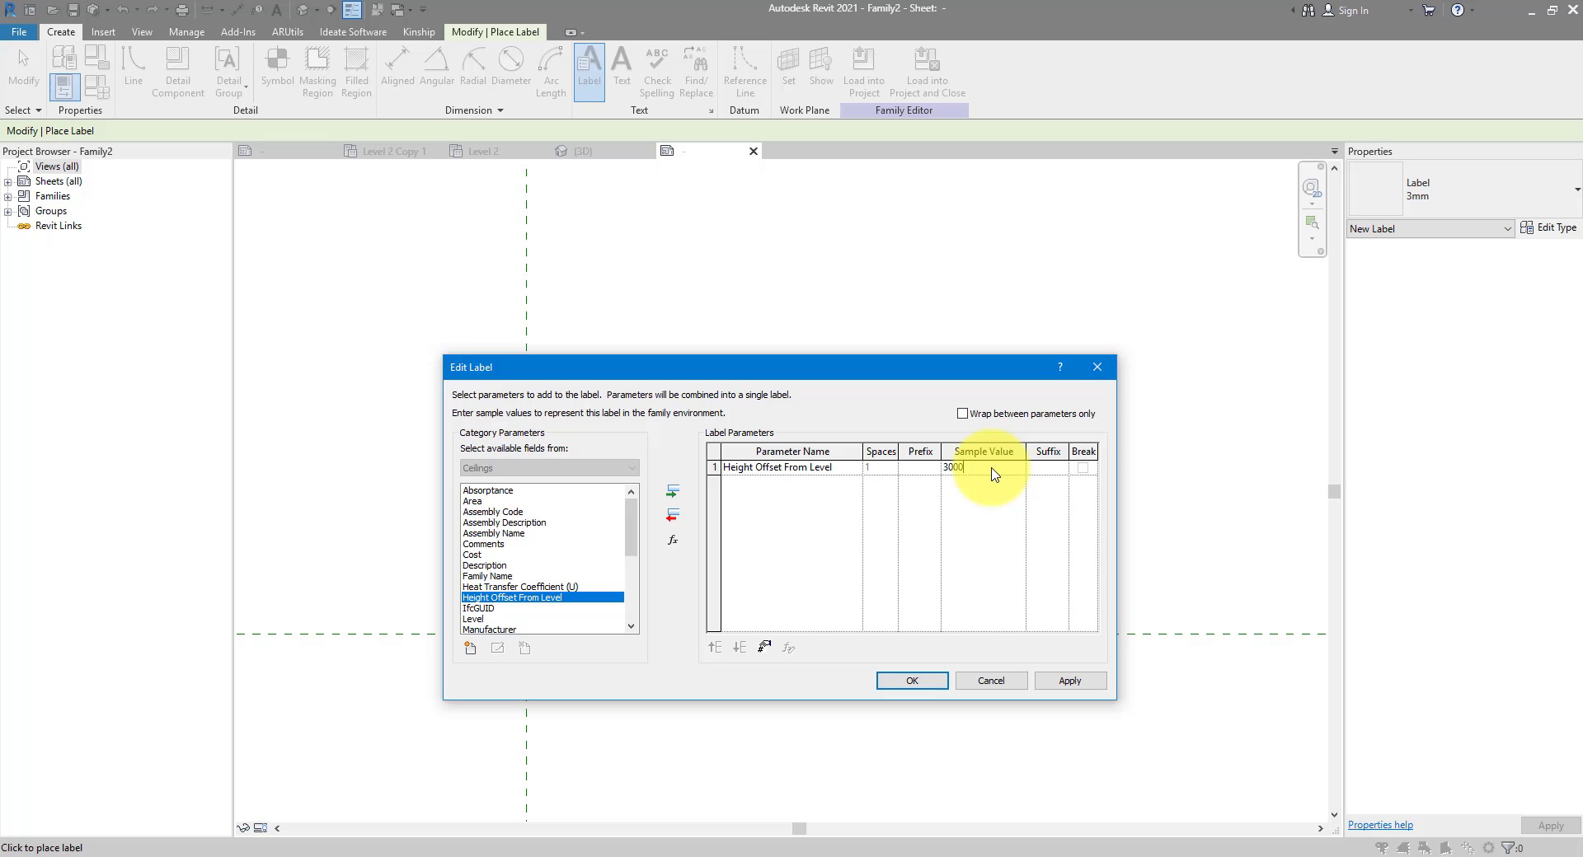
pyautogui.click(912, 680)
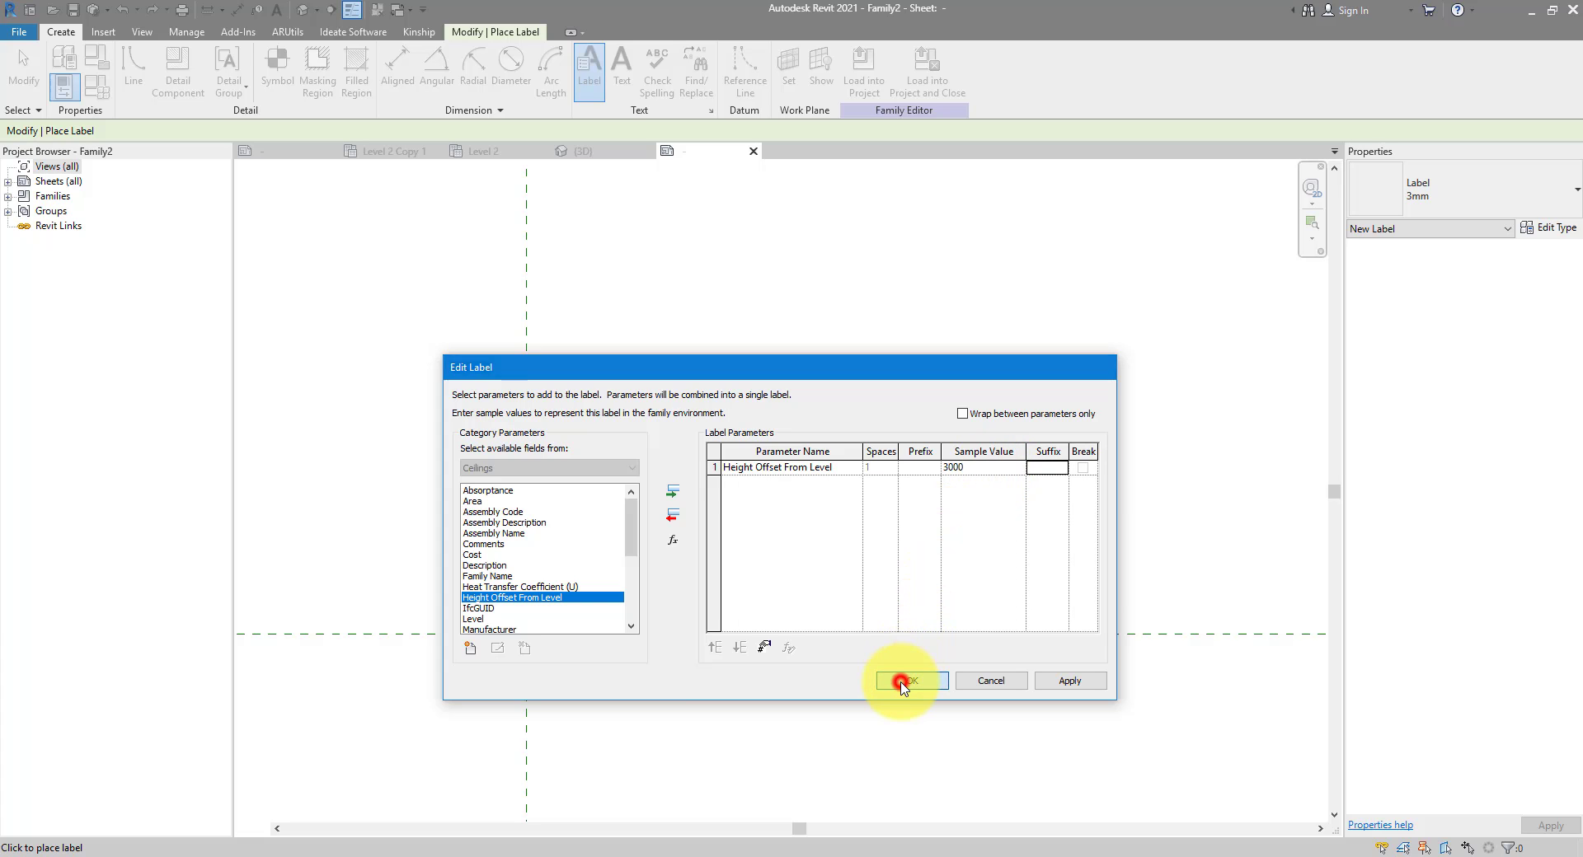
pyautogui.click(611, 704)
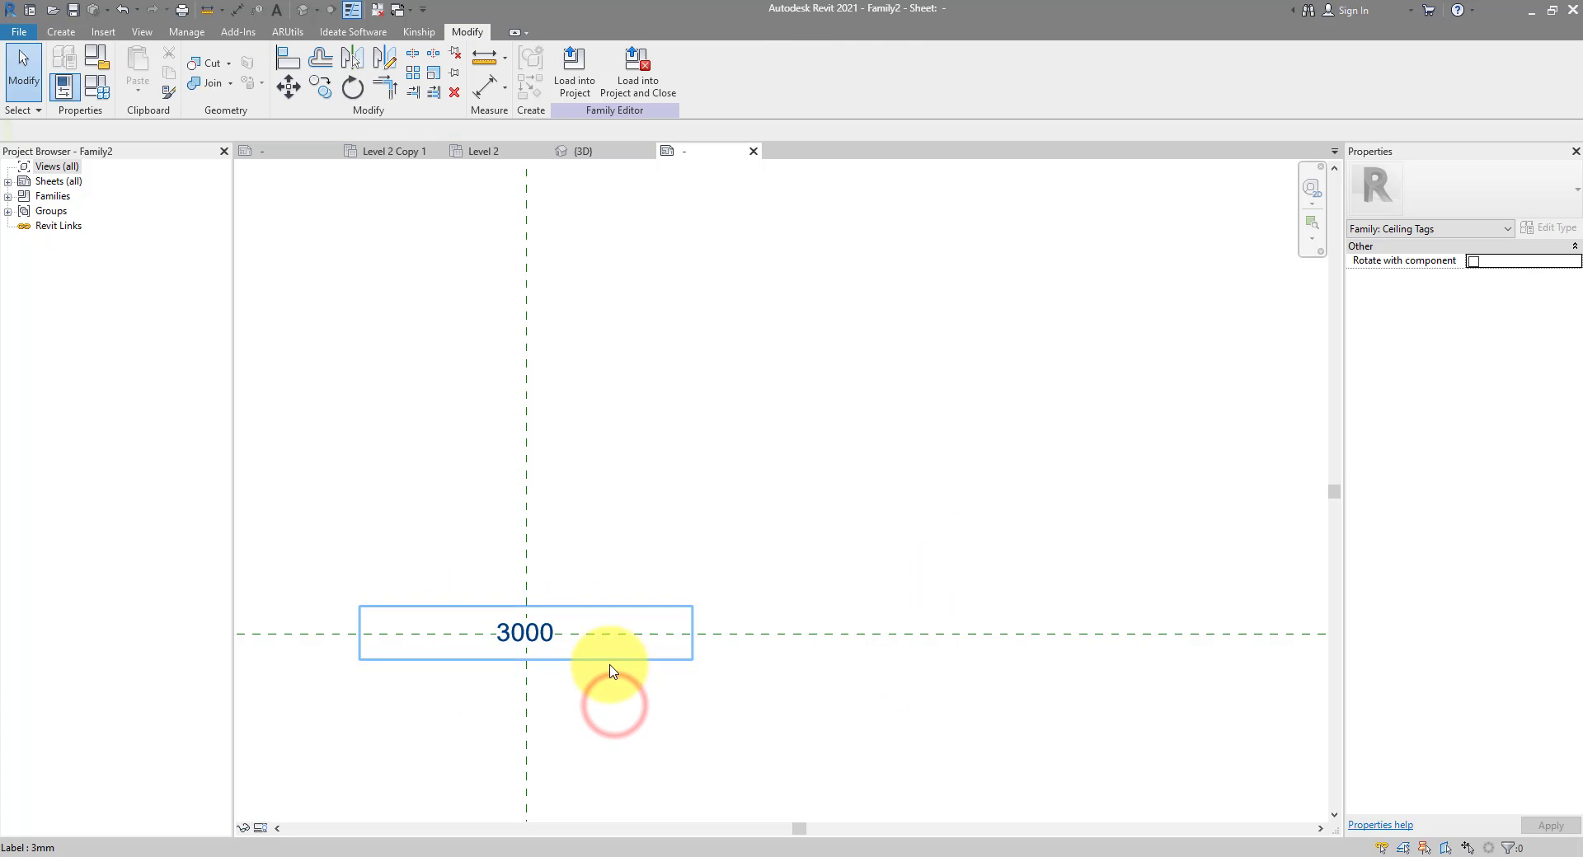
pyautogui.click(546, 649)
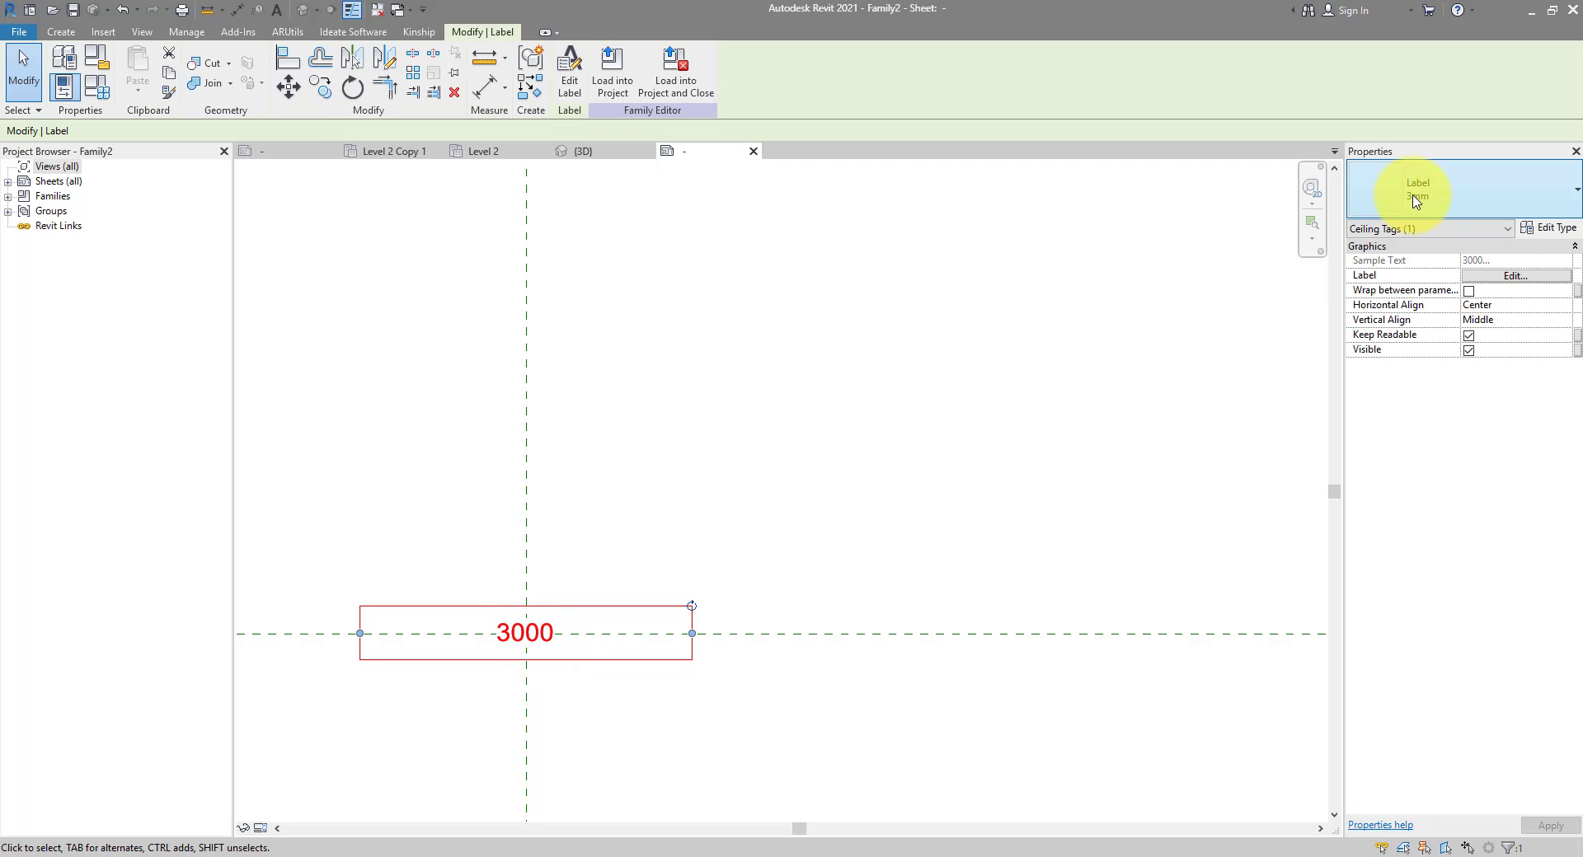
# Step: In the label's type properties, rename the type 1.8mm and set Text Size to 1.8
pyautogui.click(1541, 226)
pyautogui.click(1027, 265)
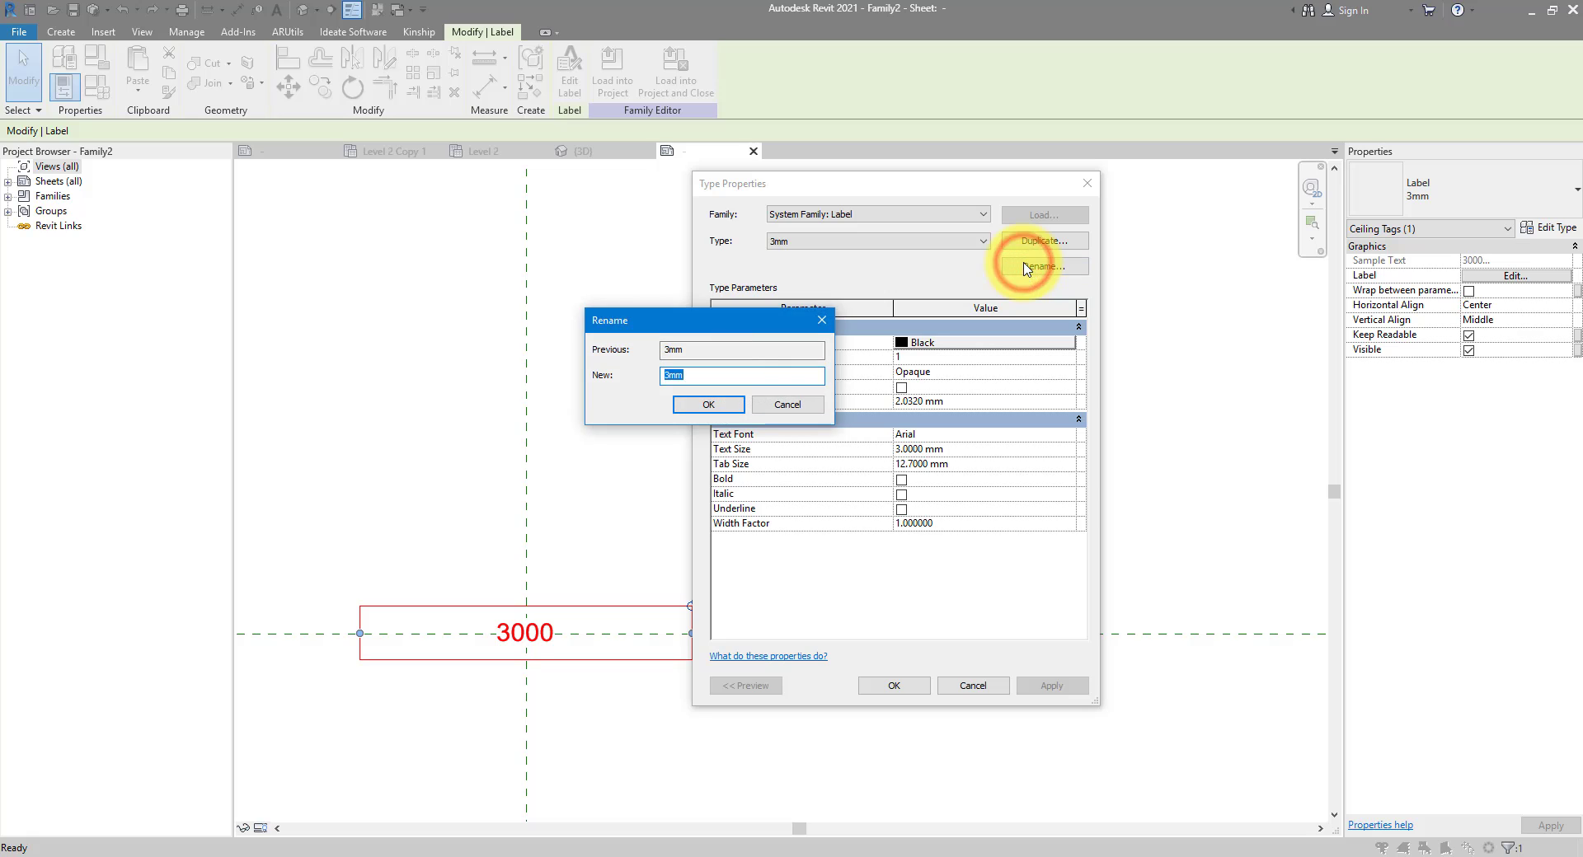
pyautogui.write('1.8mm')
pyautogui.press('Return')
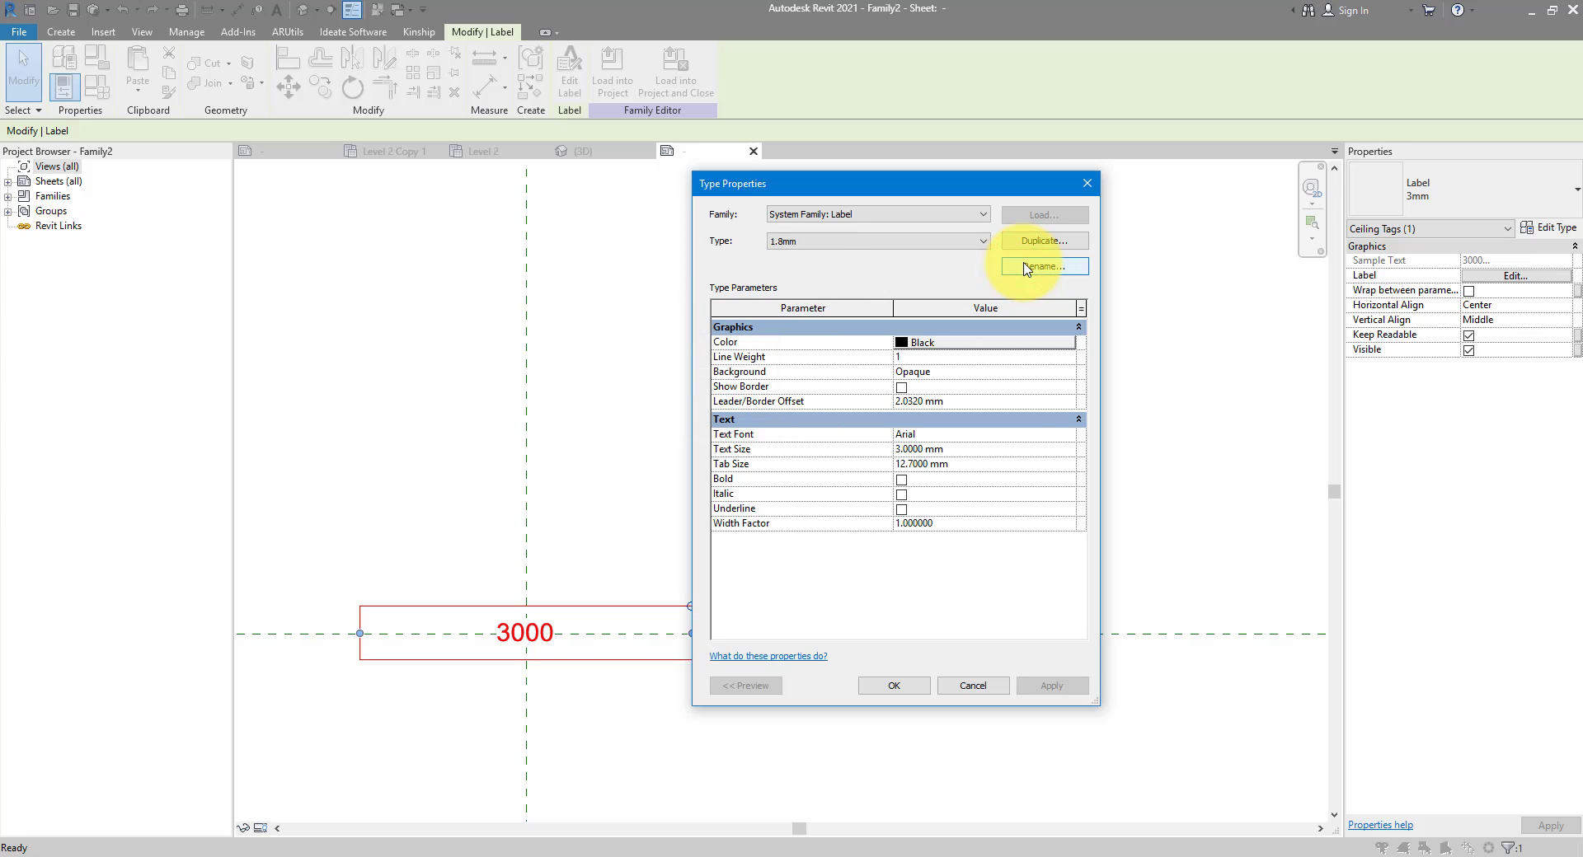
pyautogui.click(966, 452)
pyautogui.write('1.')
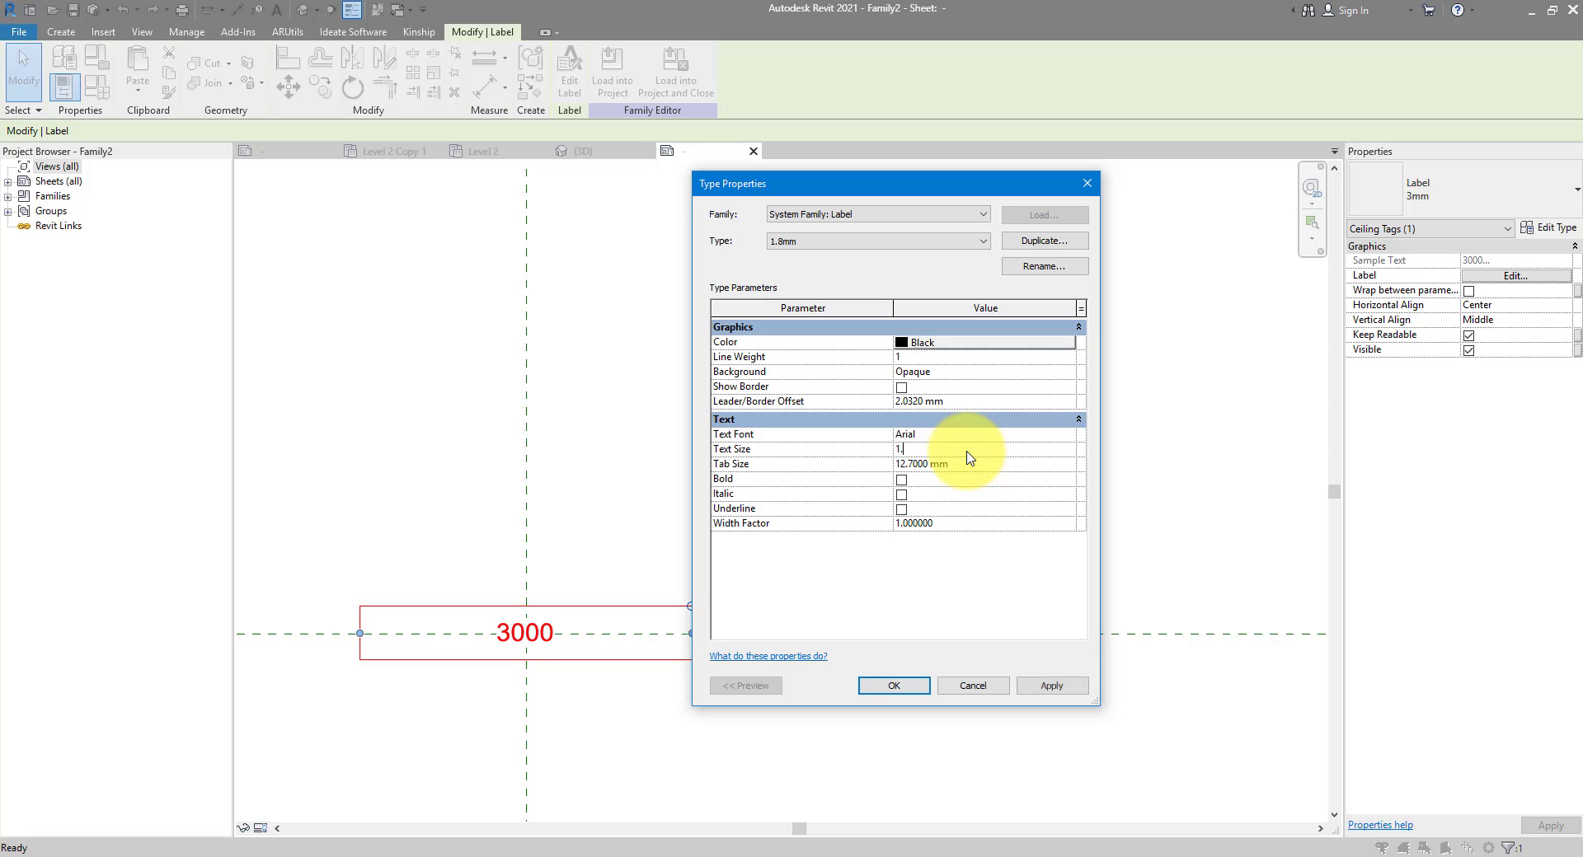
pyautogui.write('8')
pyautogui.press('Return')
pyautogui.click(894, 686)
# Step: Draw a rectangular line border around the 3000 label using the Rectangle draw option
pyautogui.click(555, 697)
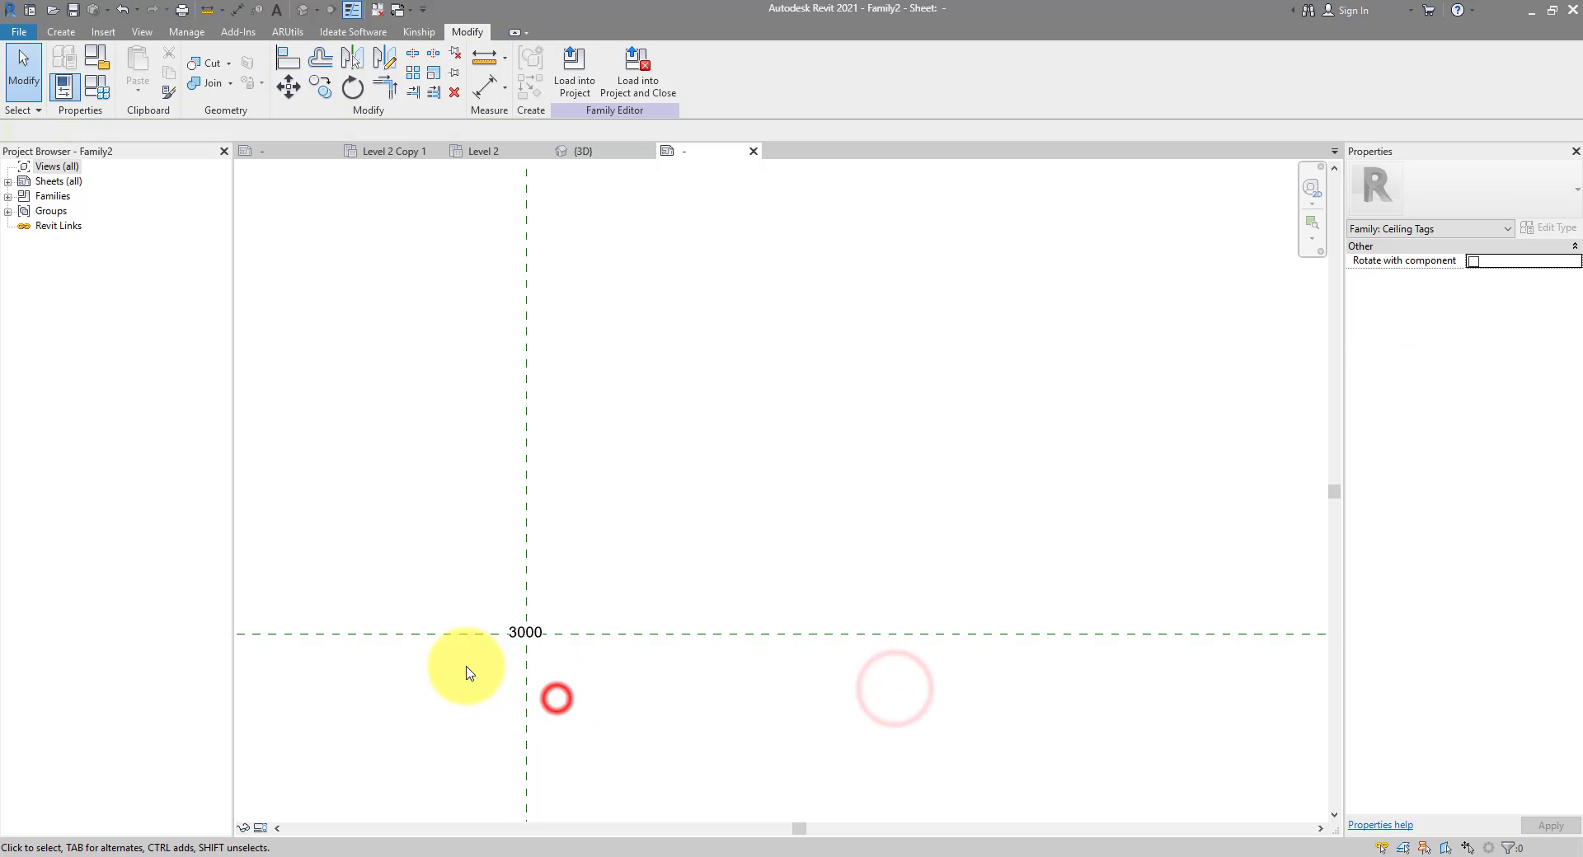
pyautogui.scroll(1, 629, 640)
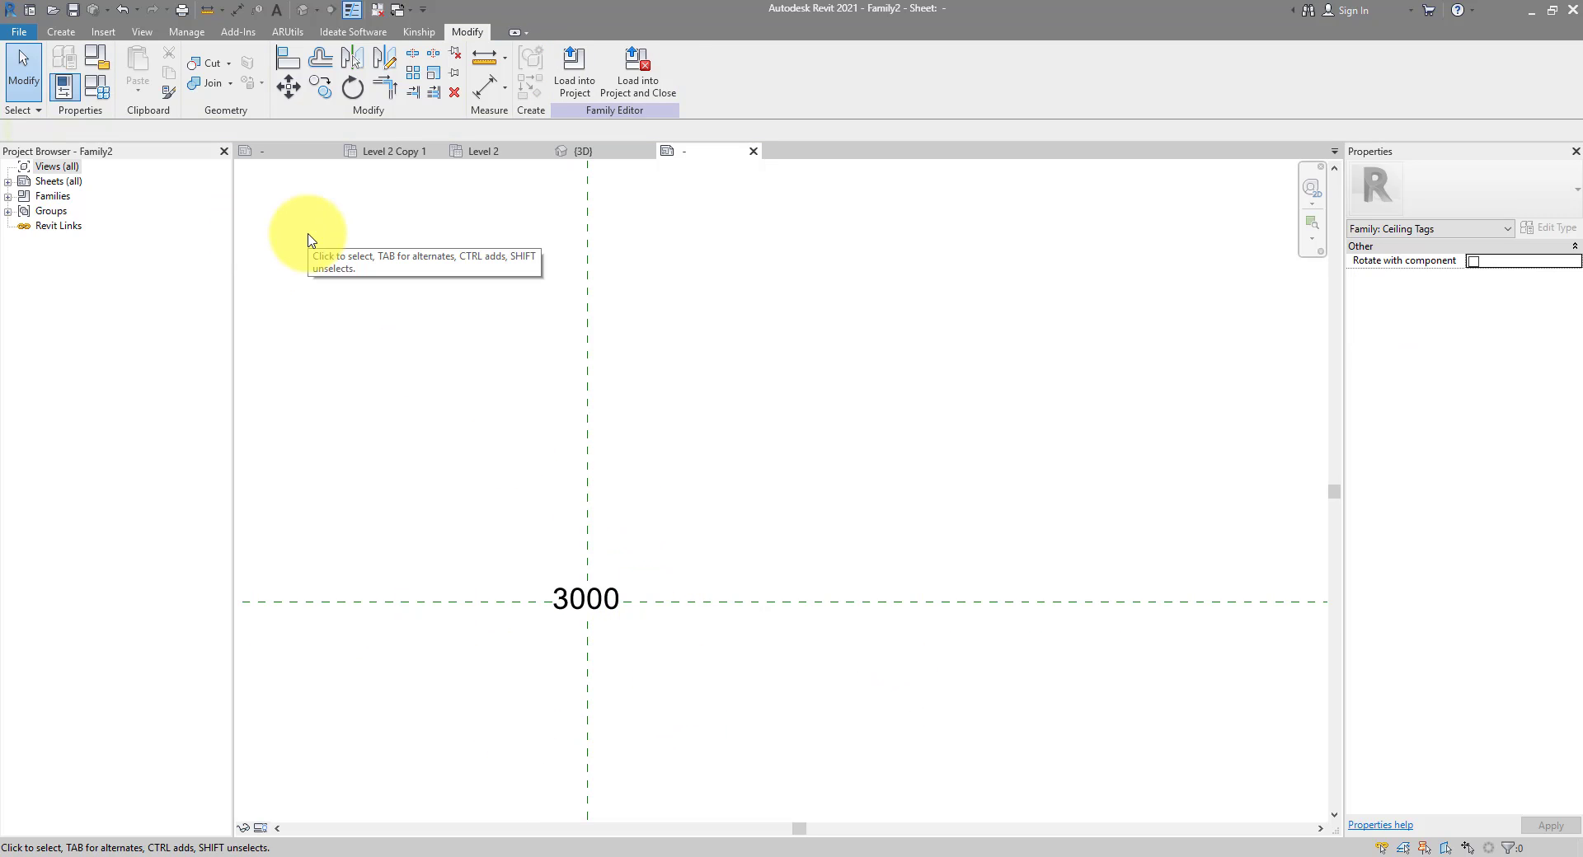
pyautogui.click(61, 31)
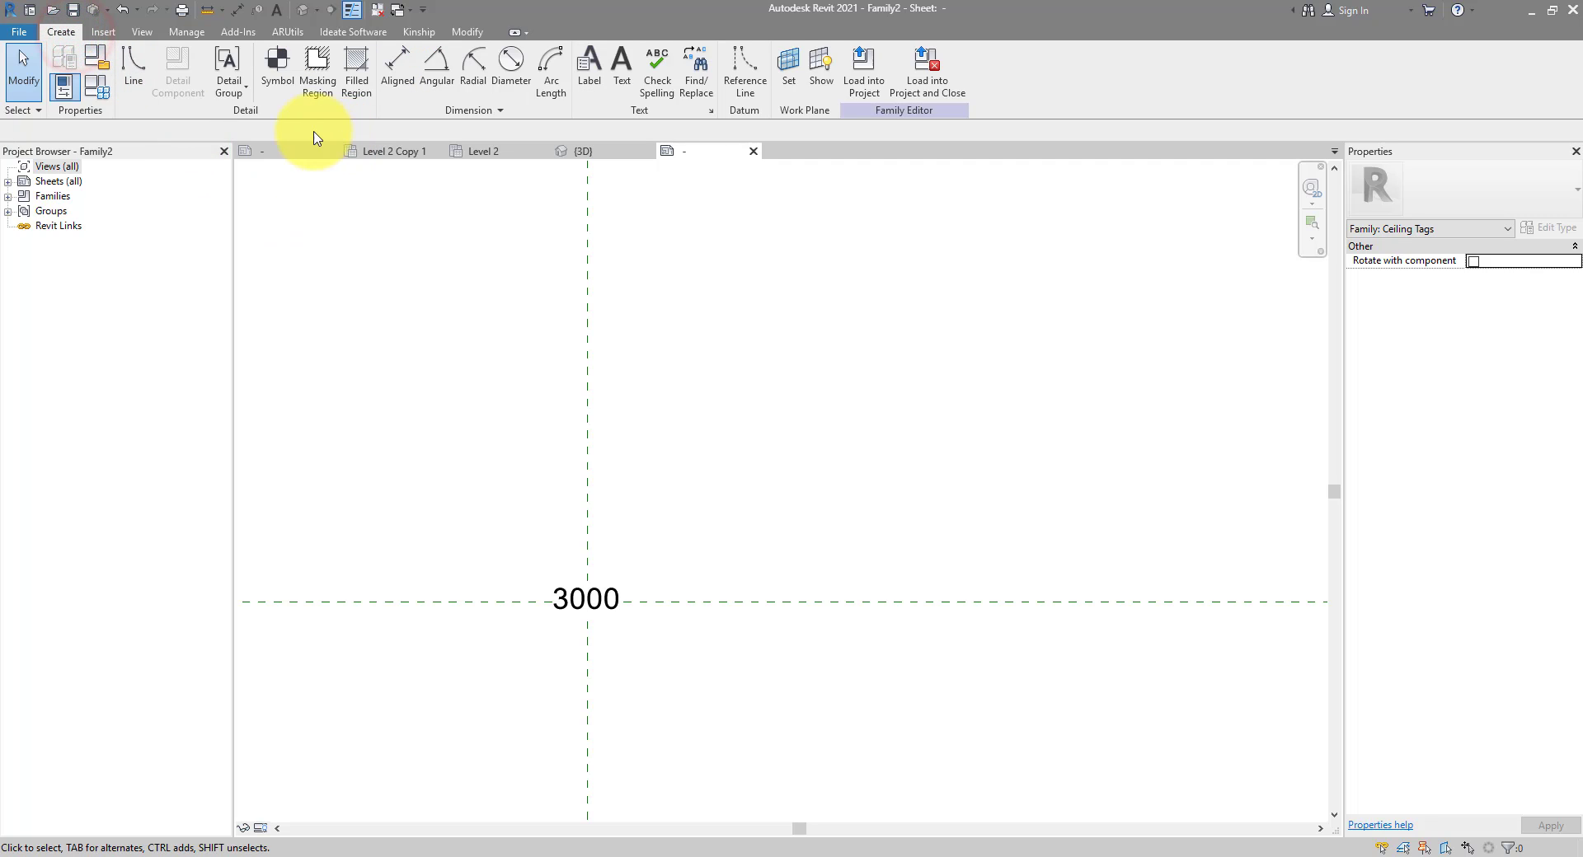
pyautogui.click(138, 70)
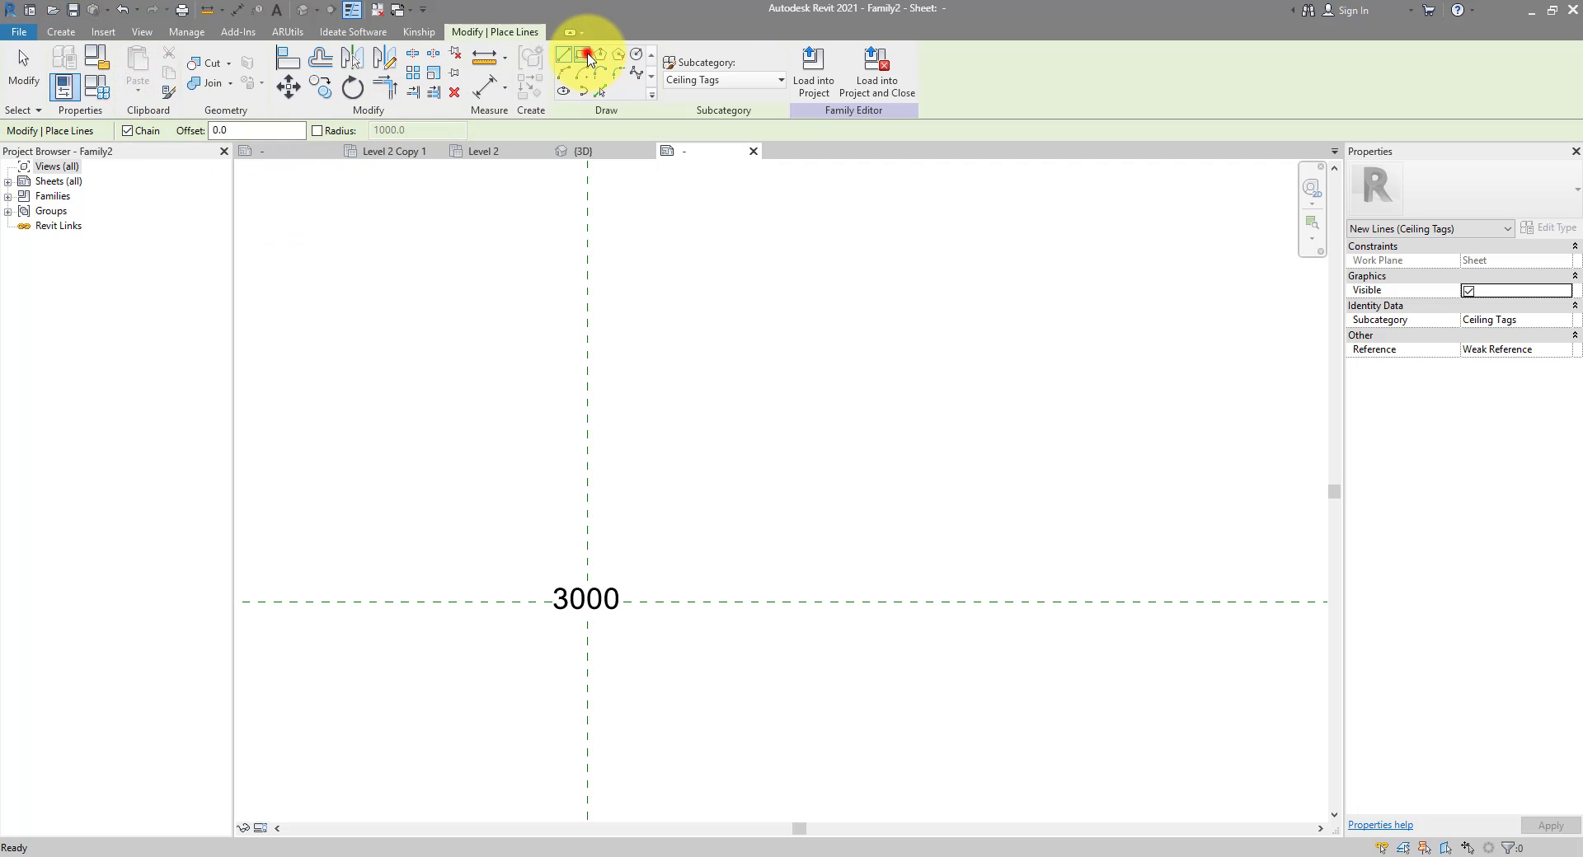
pyautogui.click(582, 55)
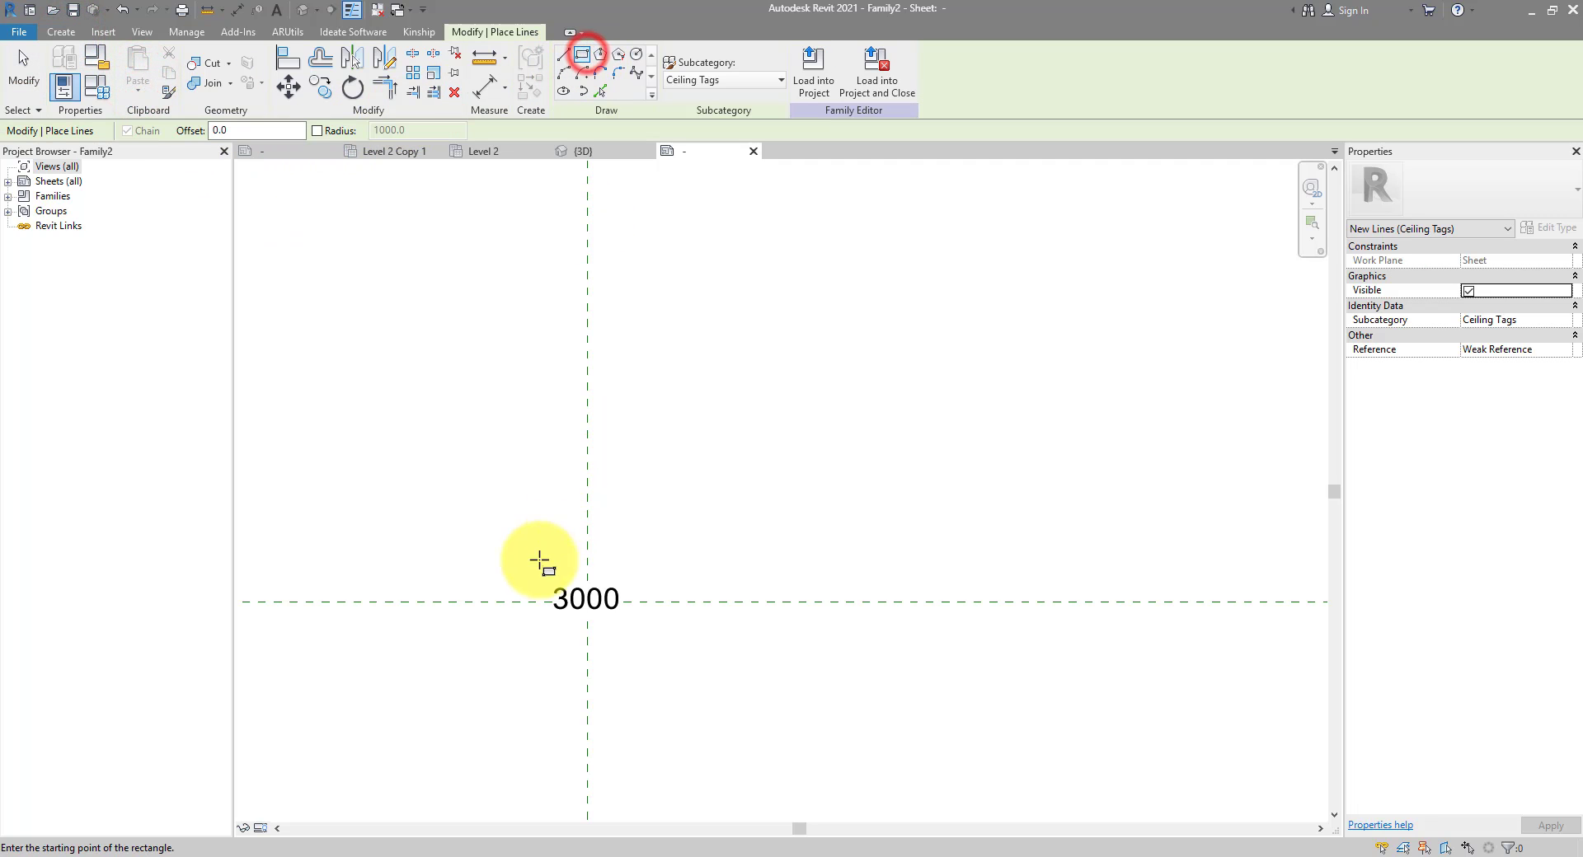
pyautogui.click(668, 627)
pyautogui.press('Escape')
pyautogui.press('Escape')
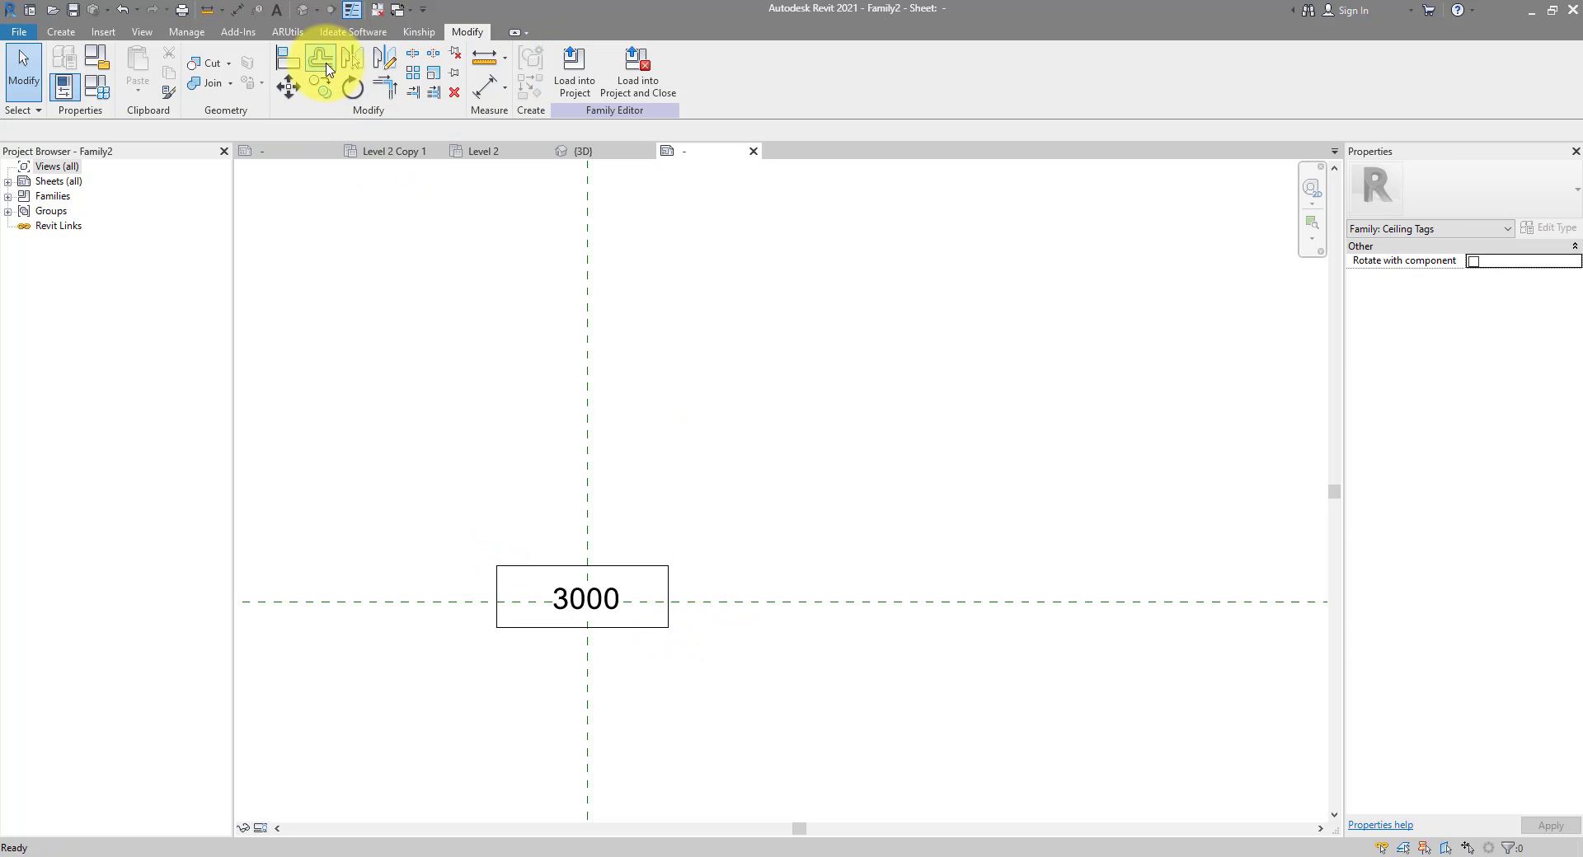
# Step: Add an EQ aligned dimension centring the border's left and right edges on the vertical reference plane
pyautogui.click(238, 10)
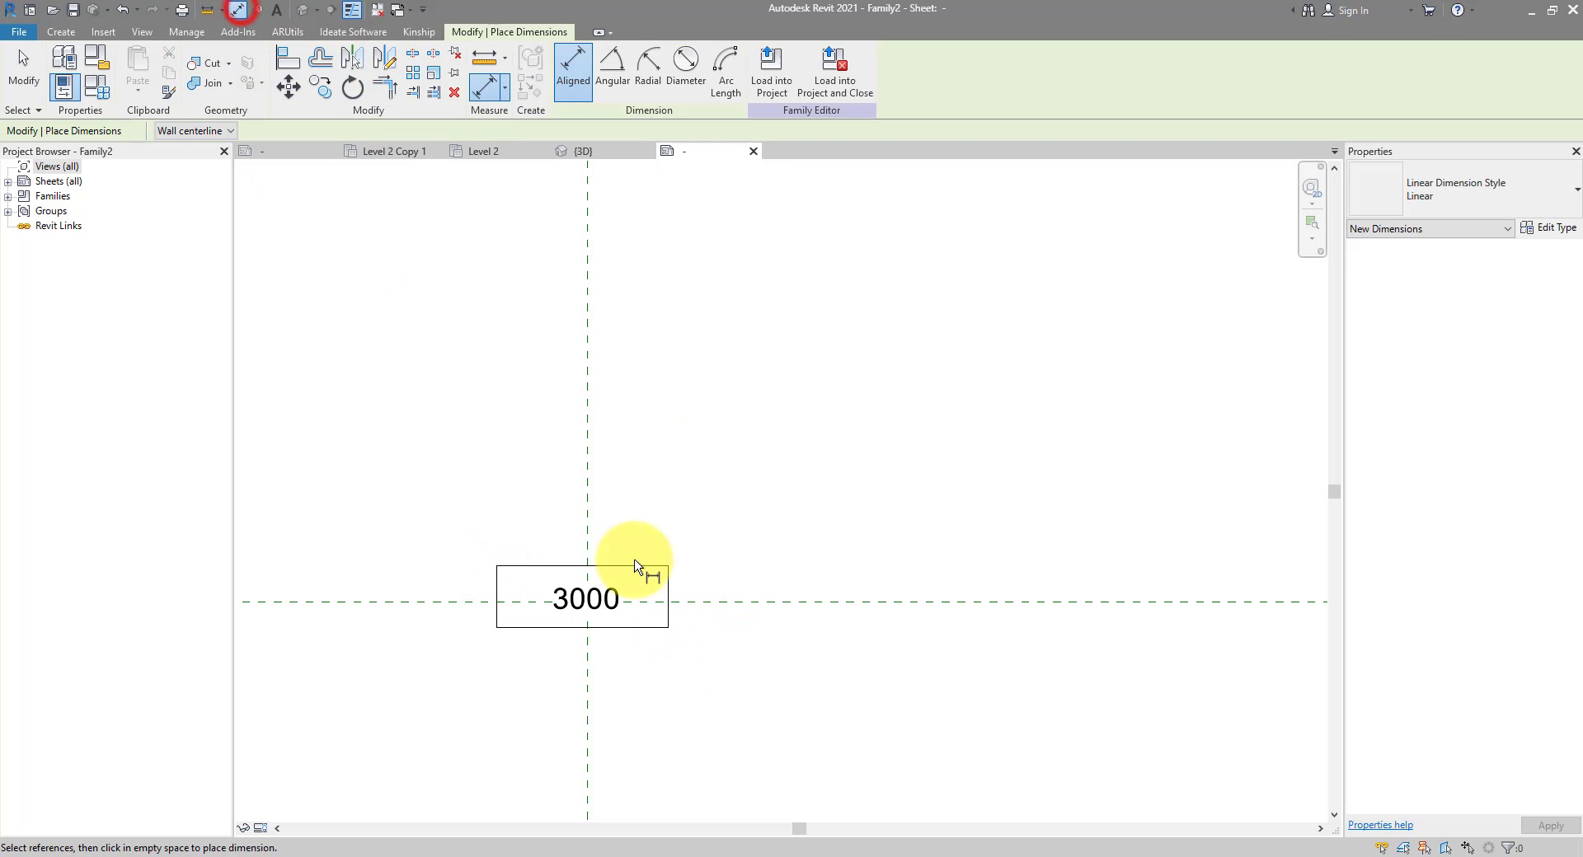
pyautogui.click(494, 571)
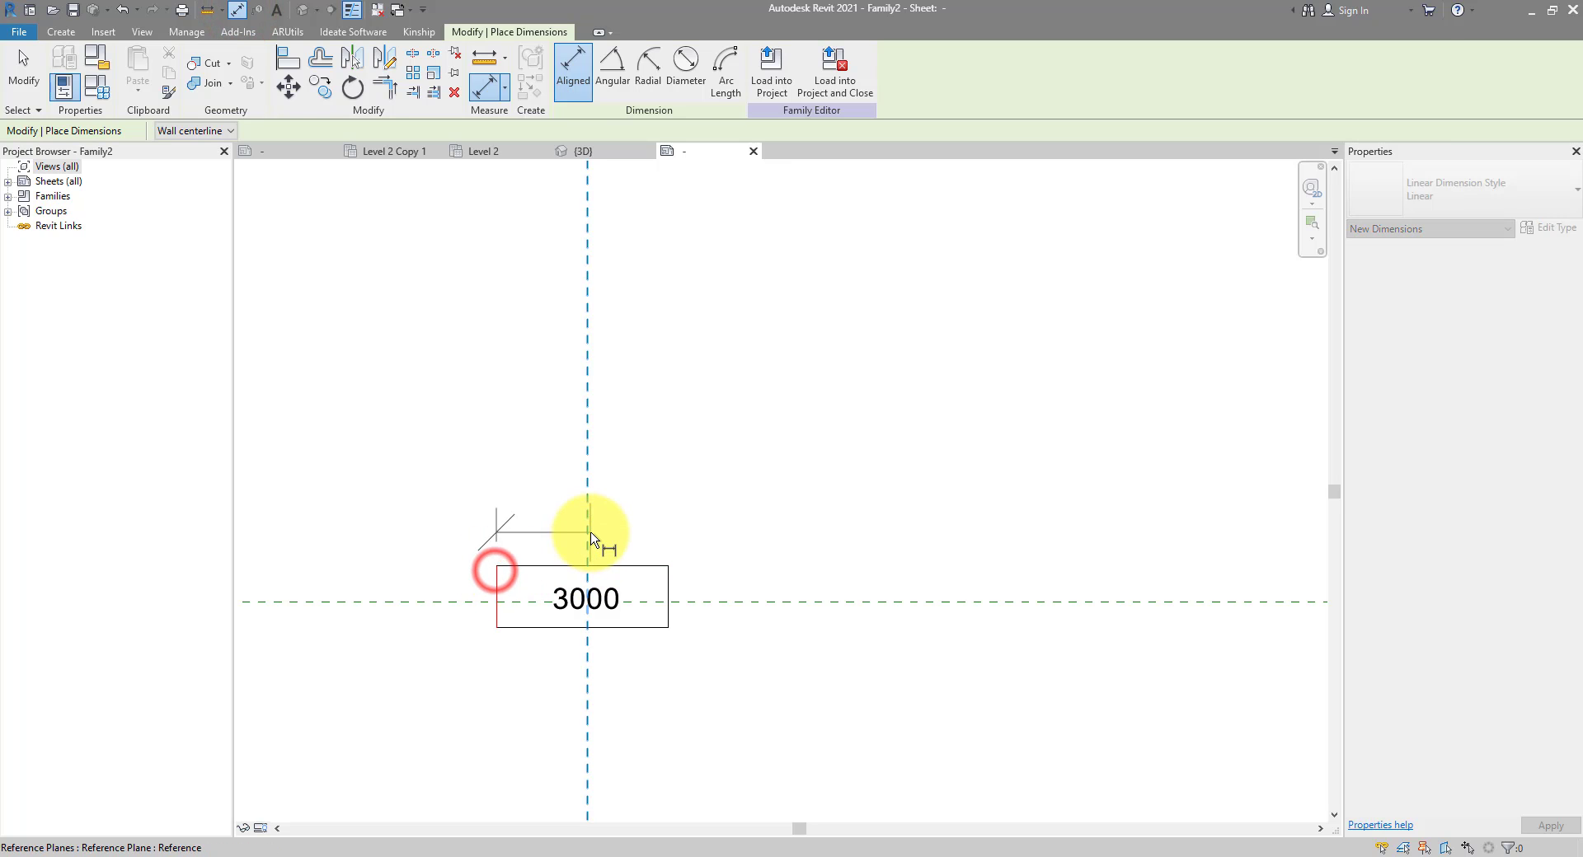
pyautogui.click(589, 533)
pyautogui.click(669, 578)
pyautogui.click(680, 446)
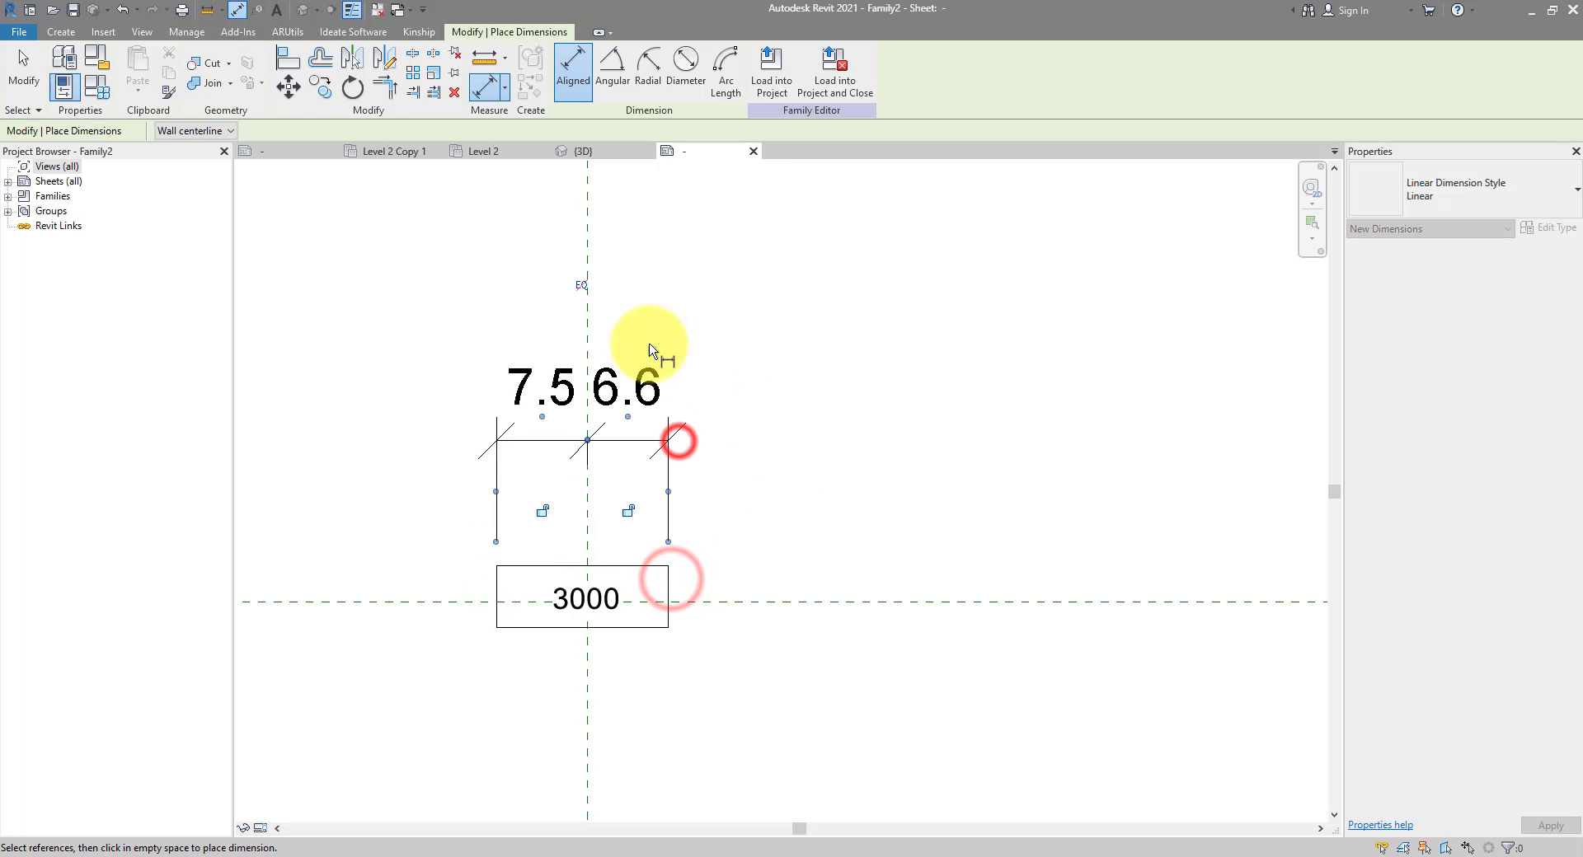
pyautogui.click(585, 285)
# Step: Add an EQ dimension centring the border's top and bottom edges on the horizontal reference plane
pyautogui.click(640, 567)
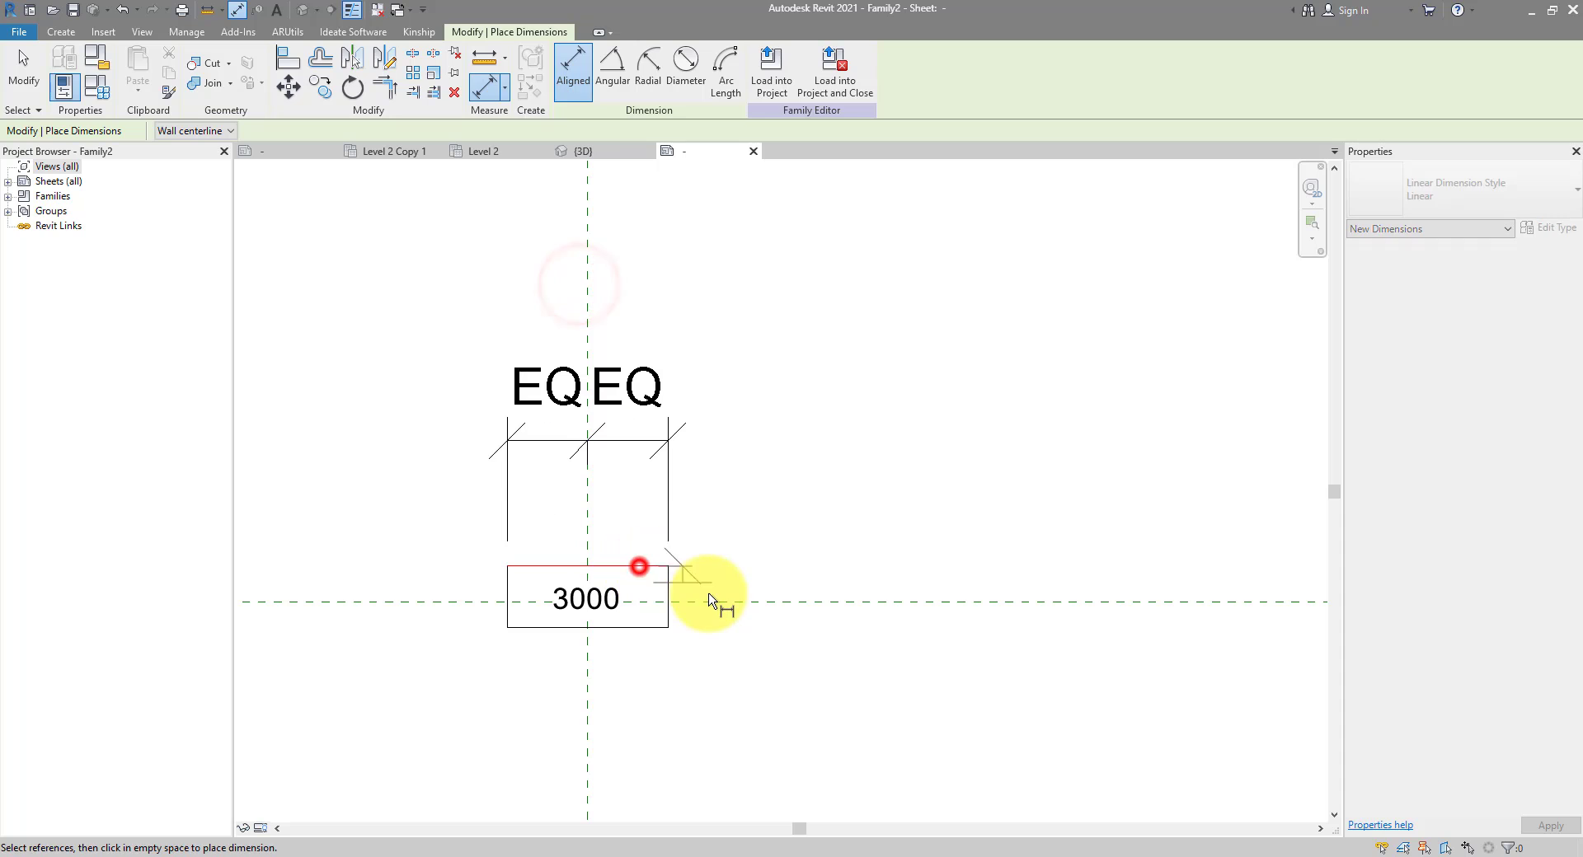
pyautogui.click(705, 602)
pyautogui.click(648, 626)
pyautogui.click(827, 699)
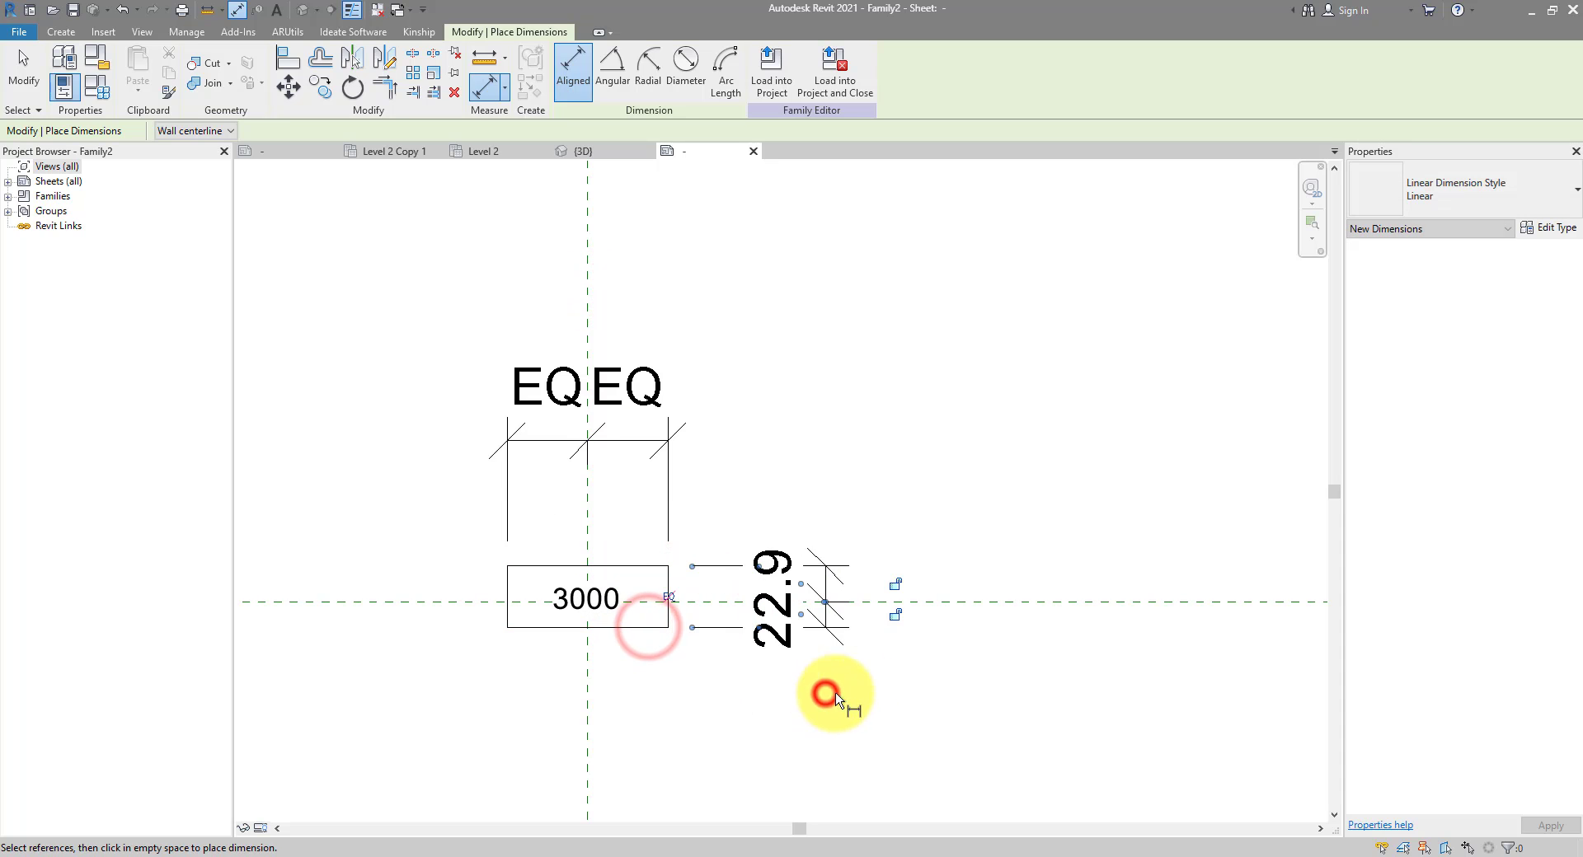
pyautogui.click(671, 596)
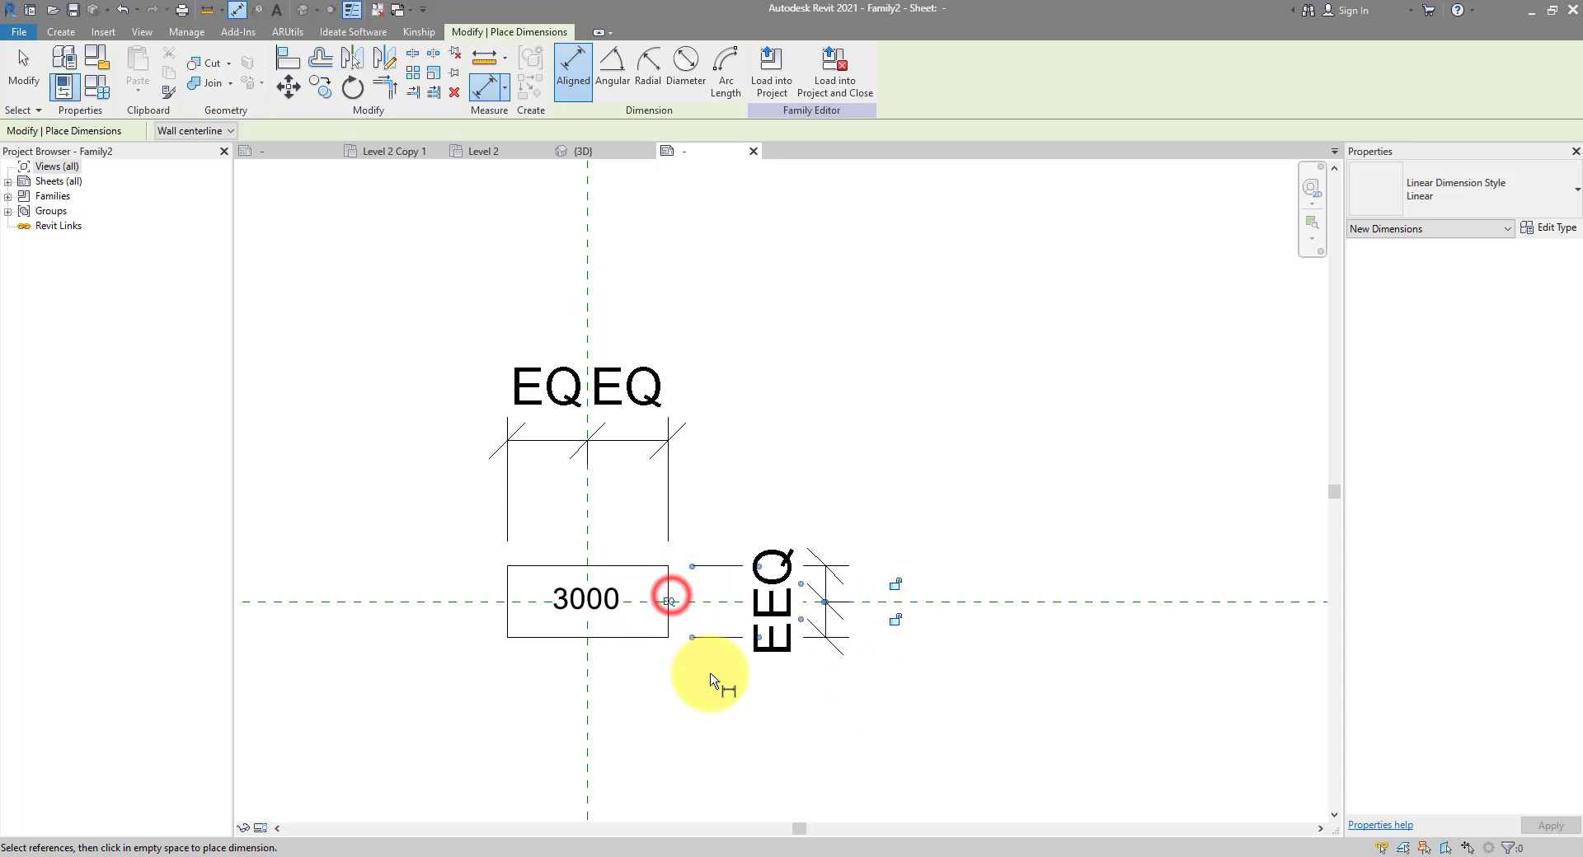
pyautogui.press('Escape')
pyautogui.press('Escape')
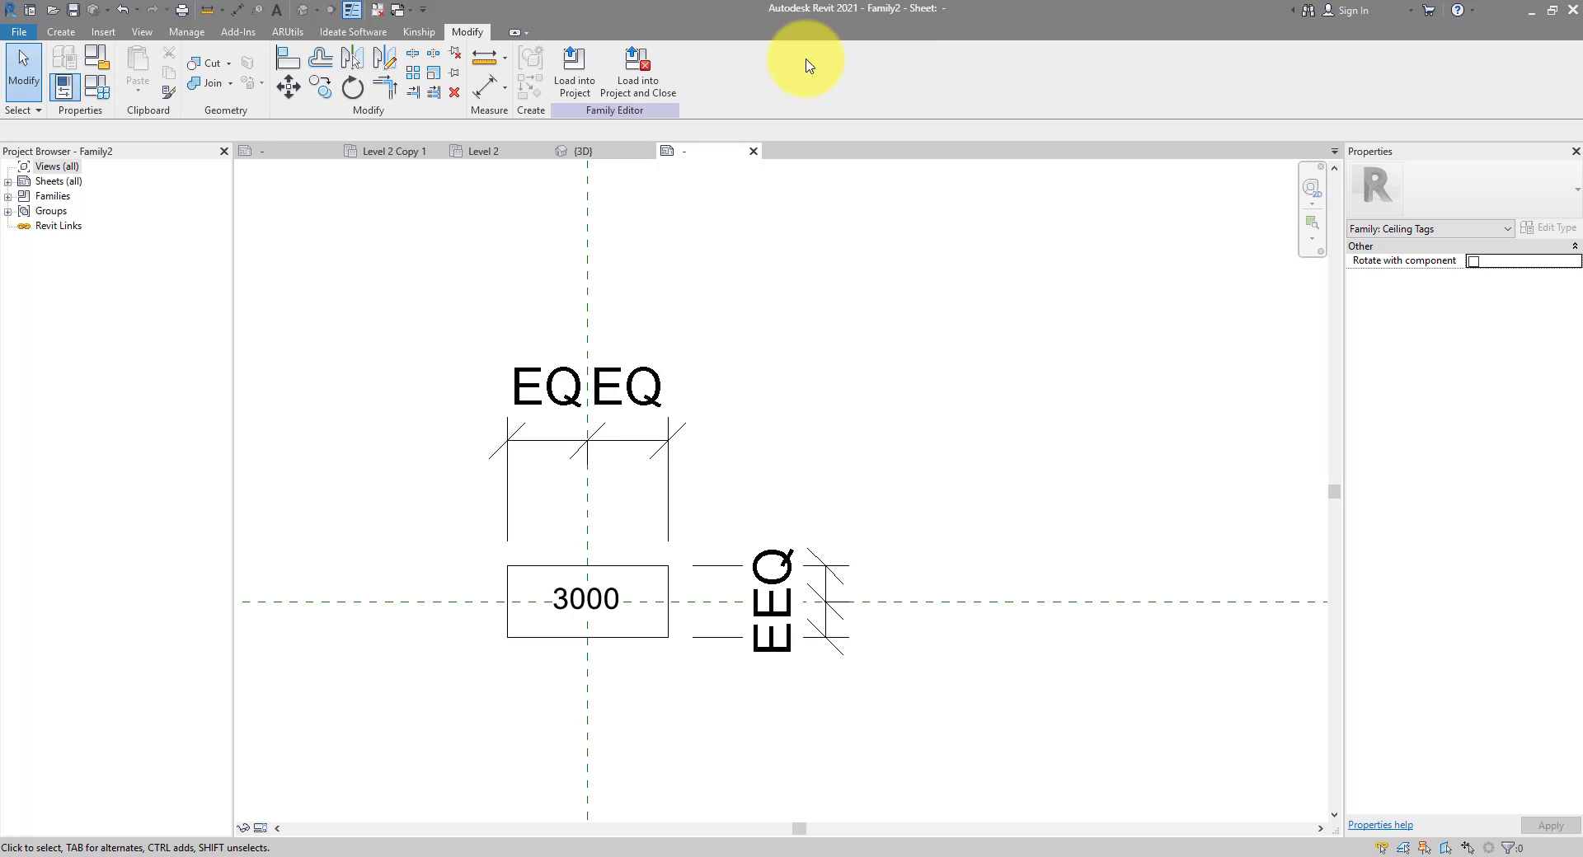
# Step: Load Family2 into Test ceiling tags.rvt and dismiss the Lock 3D View For Tagging message
pyautogui.click(573, 70)
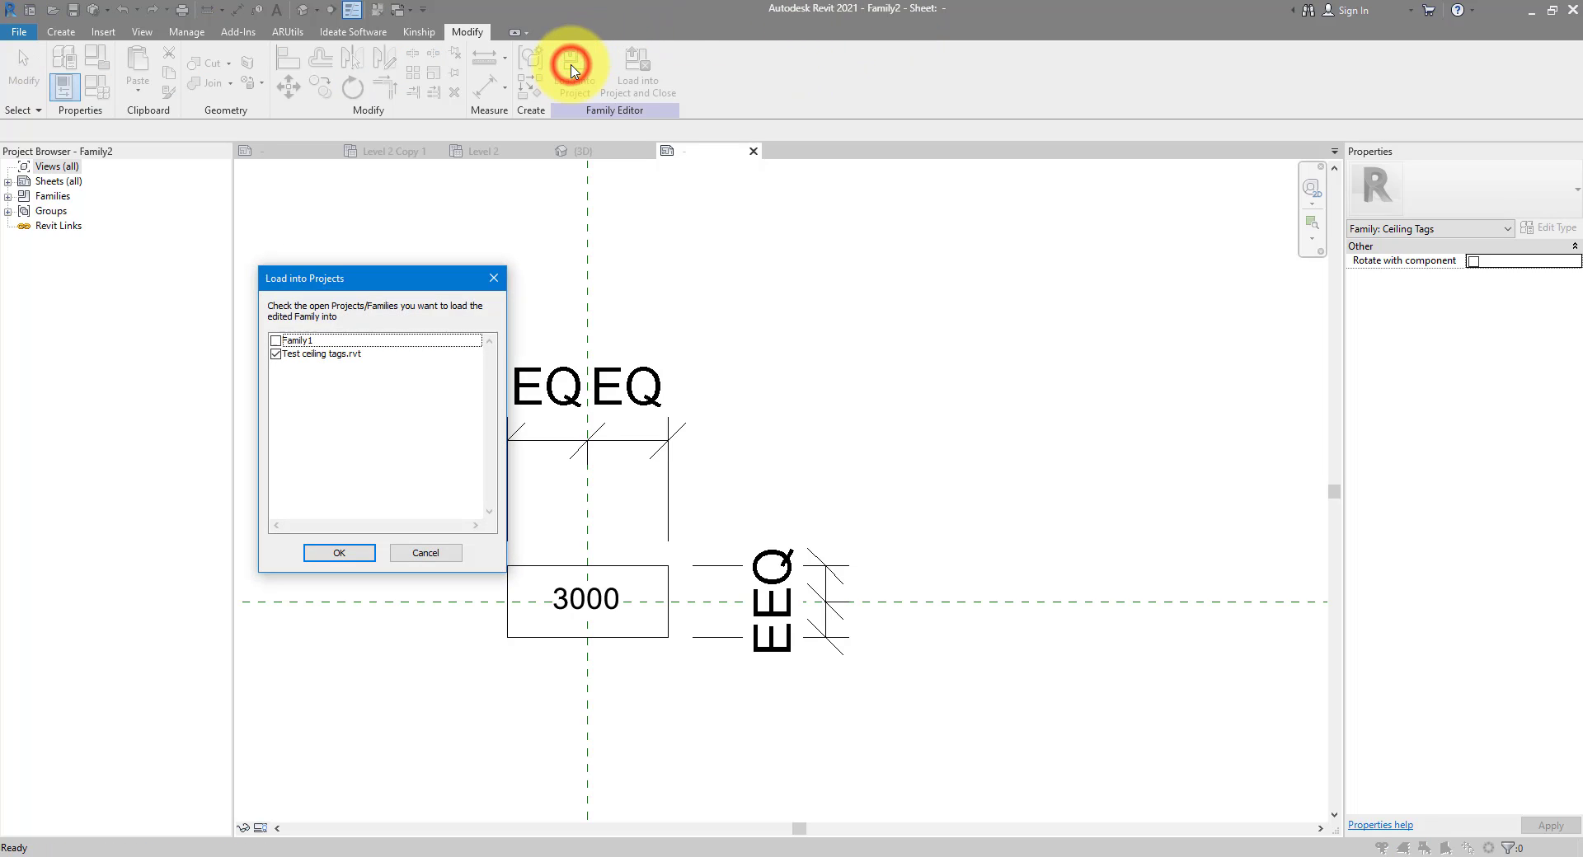
pyautogui.click(276, 355)
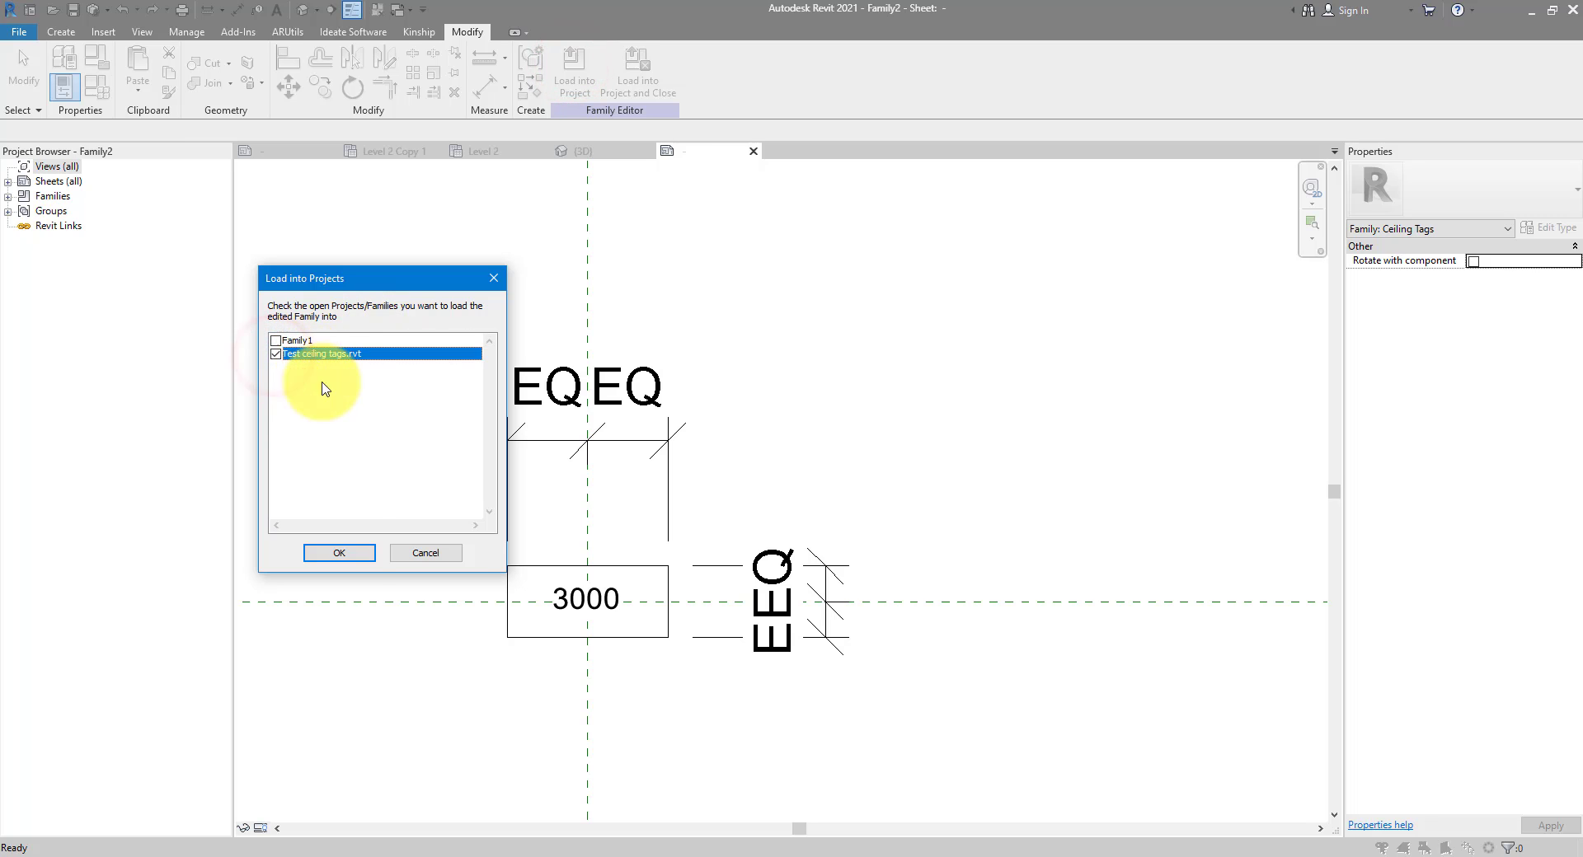
pyautogui.click(350, 554)
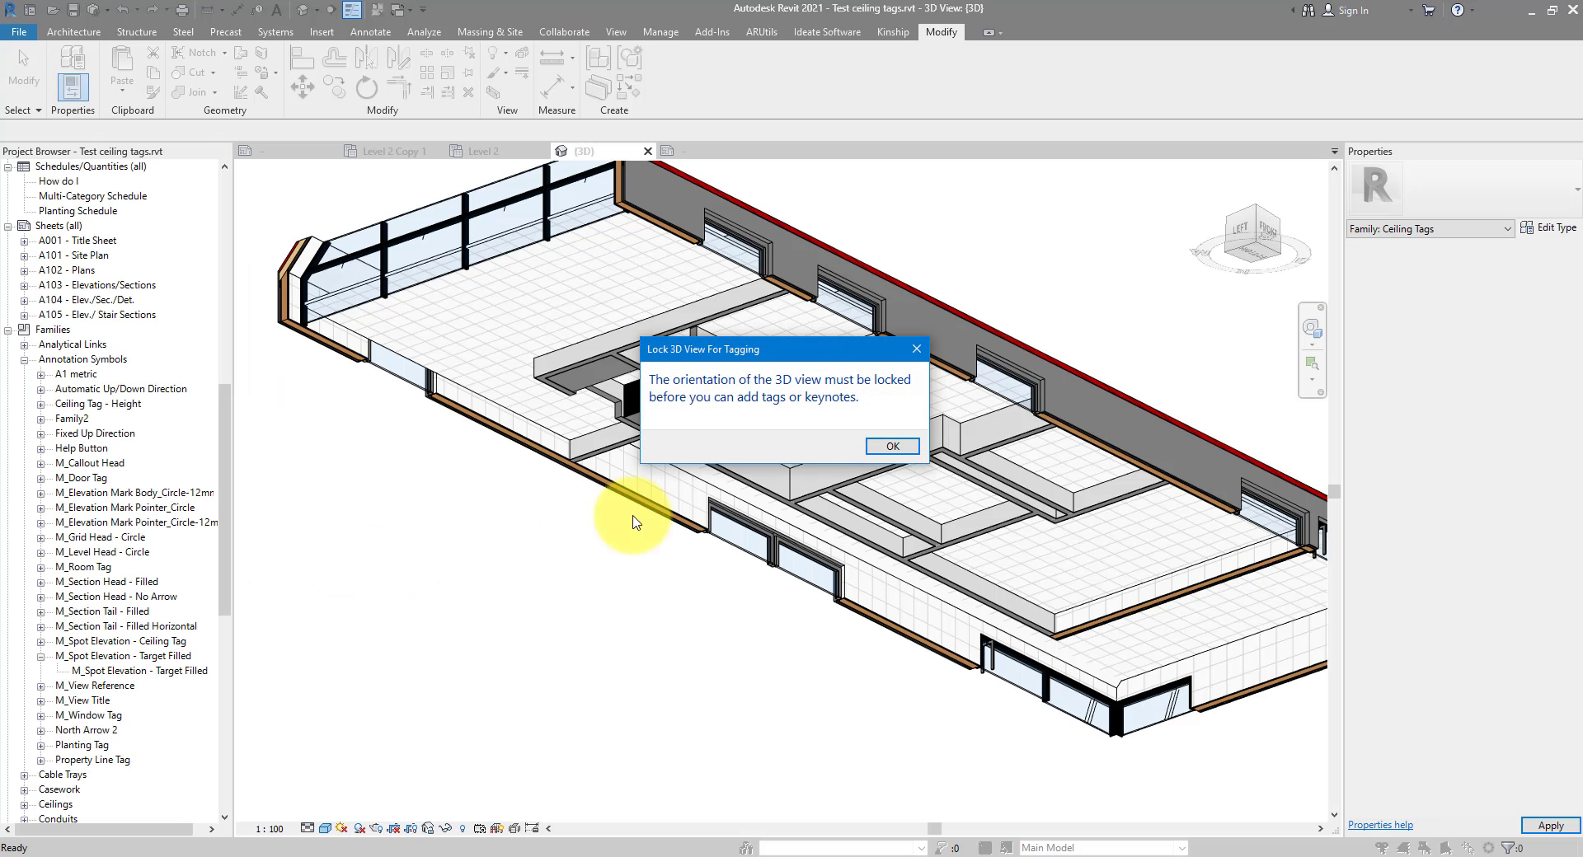
pyautogui.click(883, 448)
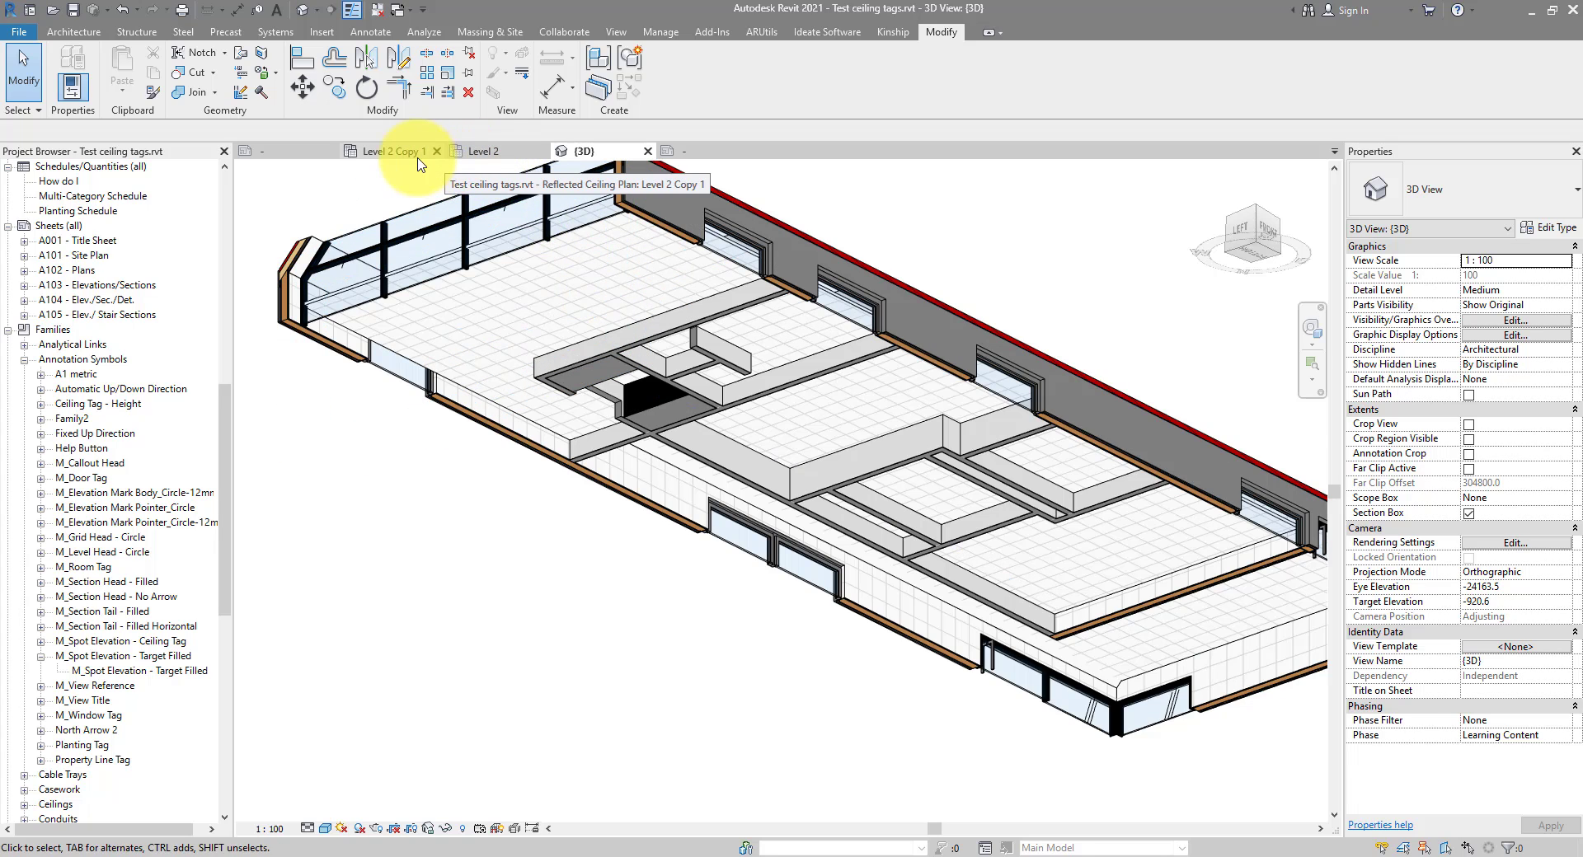
# Step: In Level 2 Copy 1, select all ten existing 2500 ceiling tags visible in the view and delete them
pyautogui.click(390, 157)
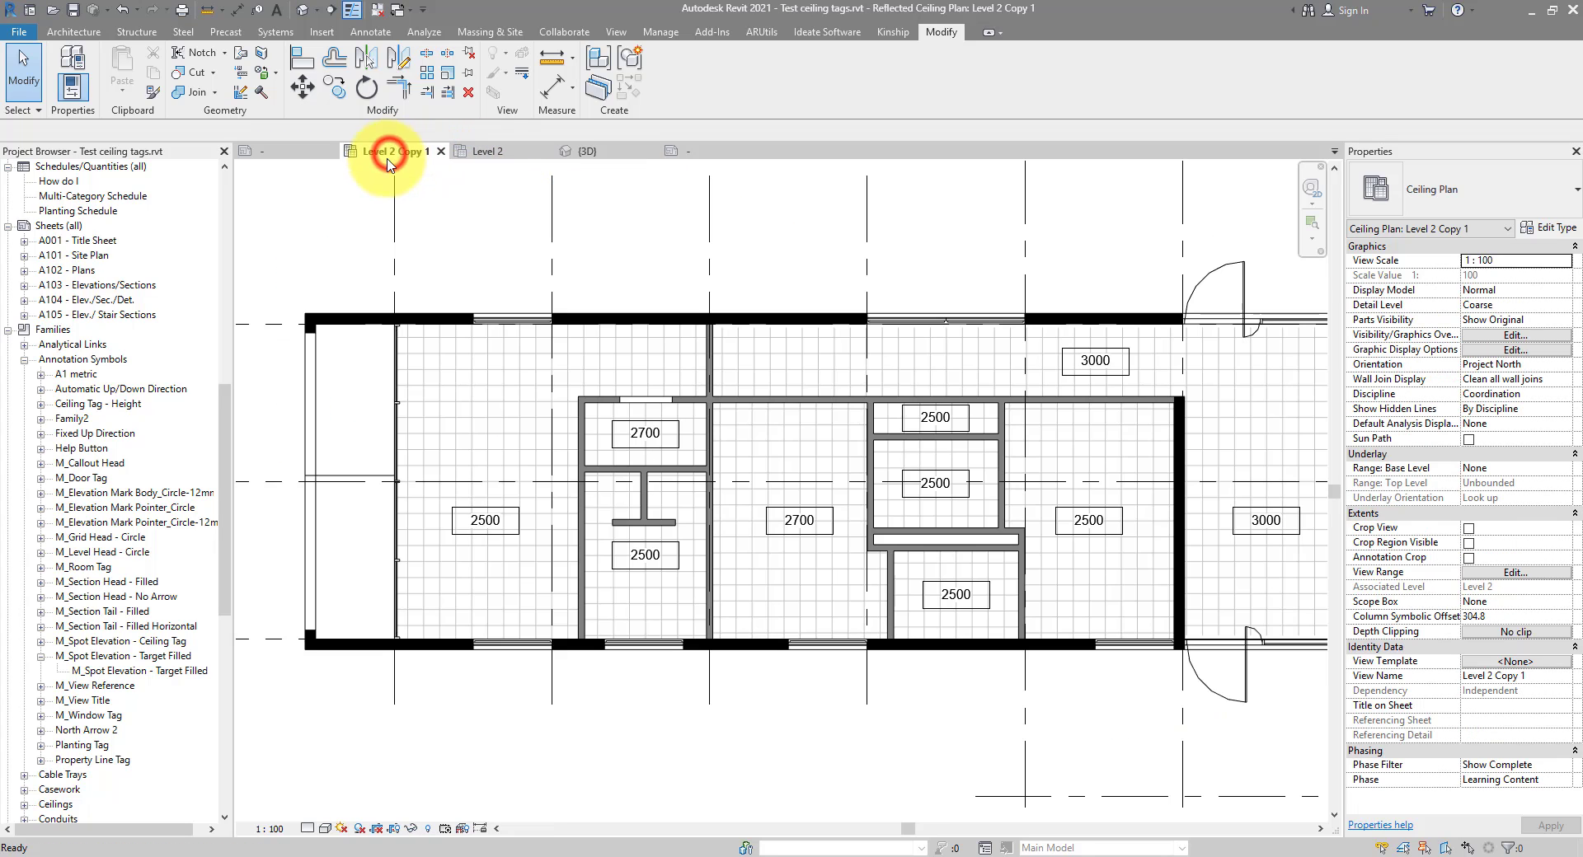
pyautogui.click(486, 517)
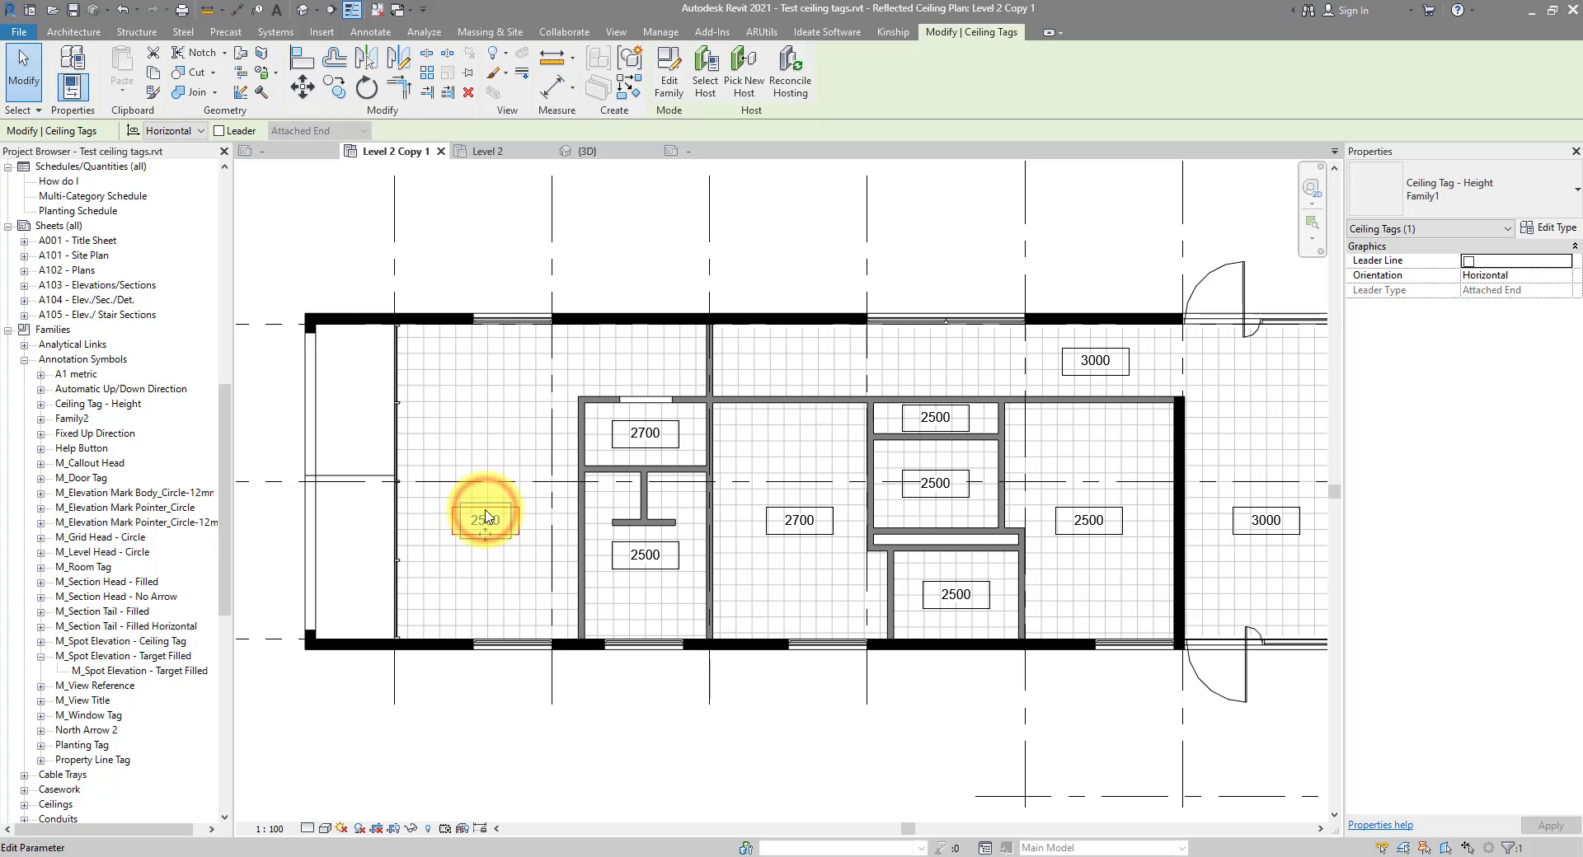
pyautogui.rightClick(485, 517)
pyautogui.moveTo(691, 317)
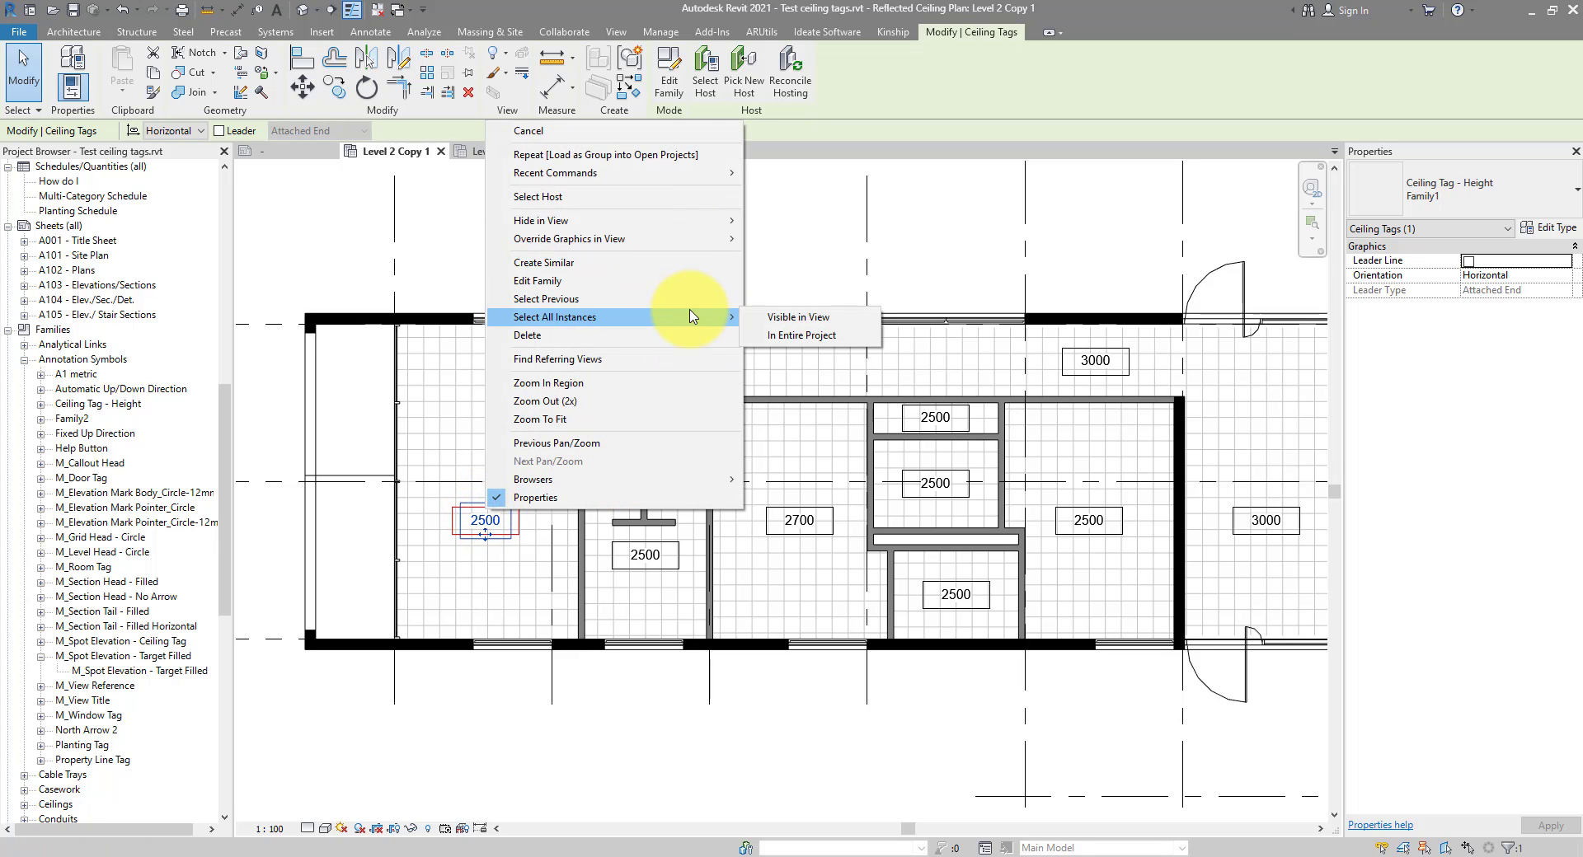
pyautogui.click(771, 318)
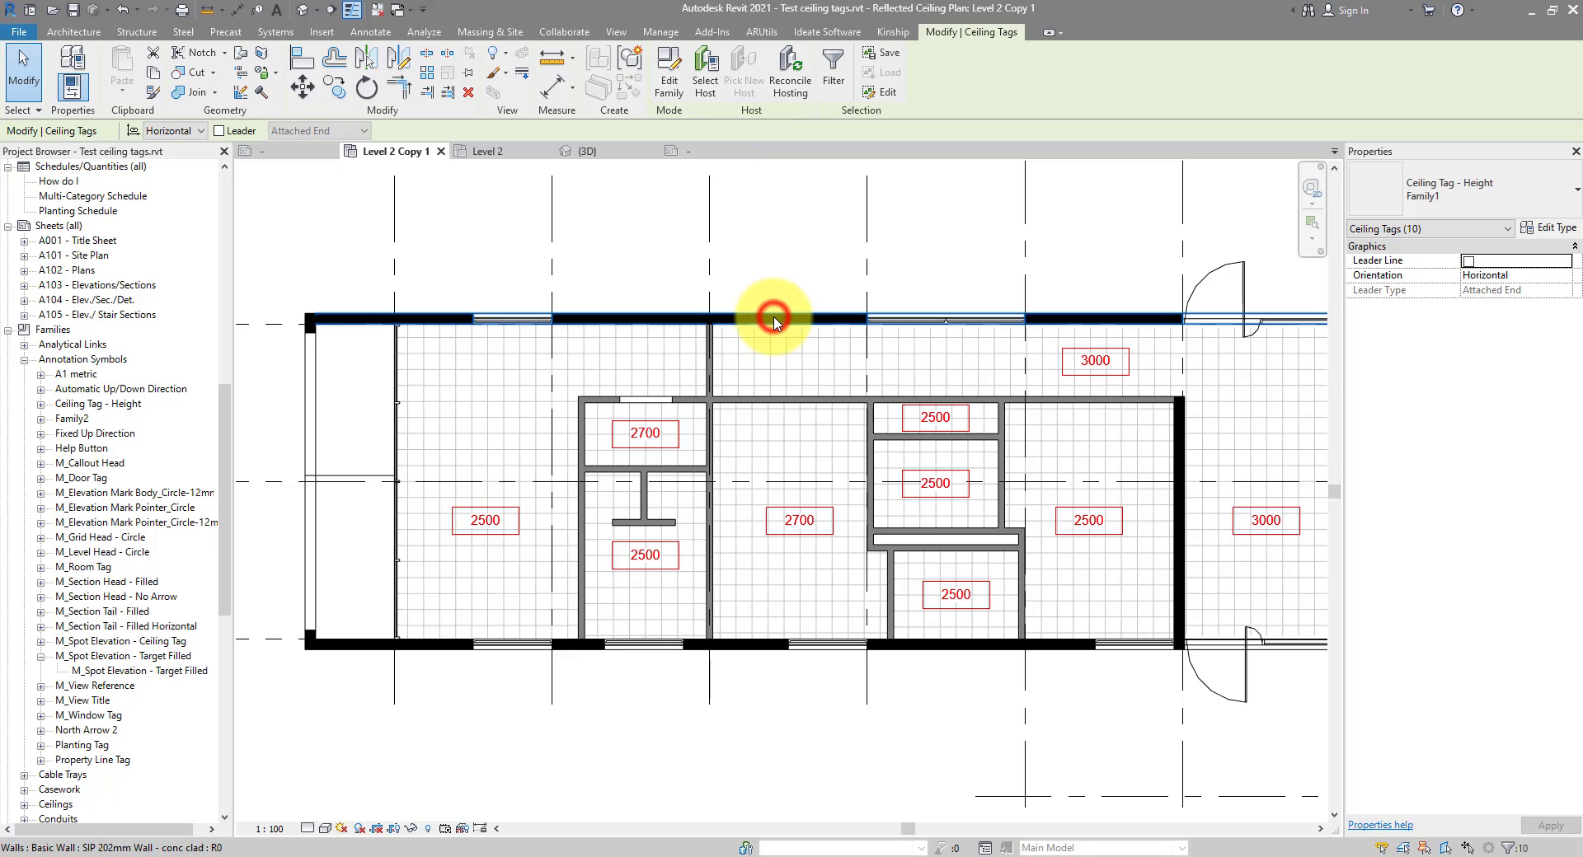
pyautogui.press('Delete')
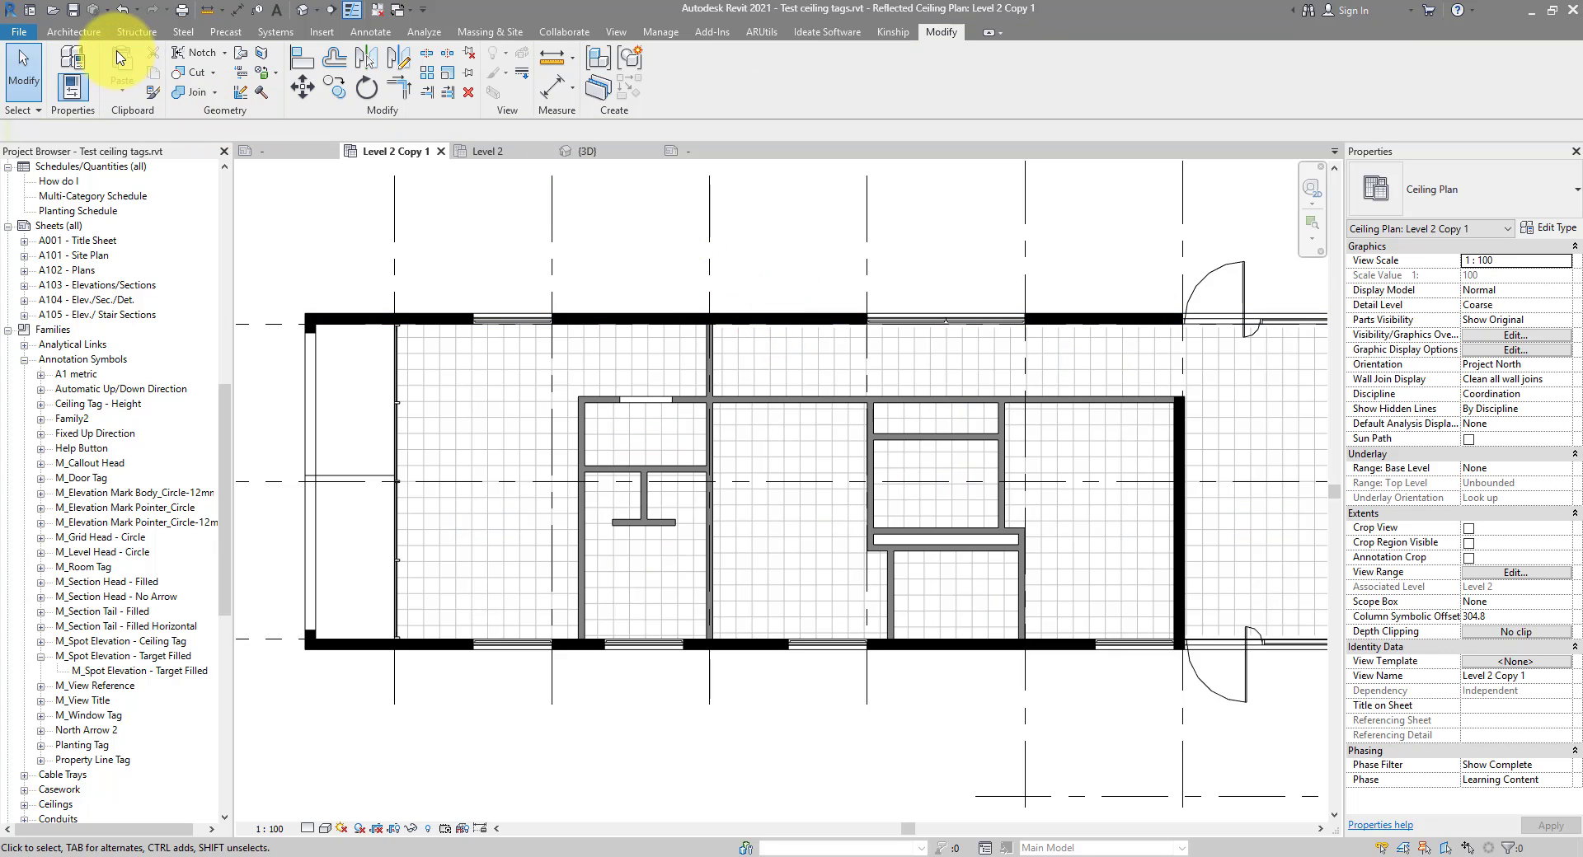
# Step: Place a Tag by Category height tag on the left ceiling
pyautogui.click(368, 32)
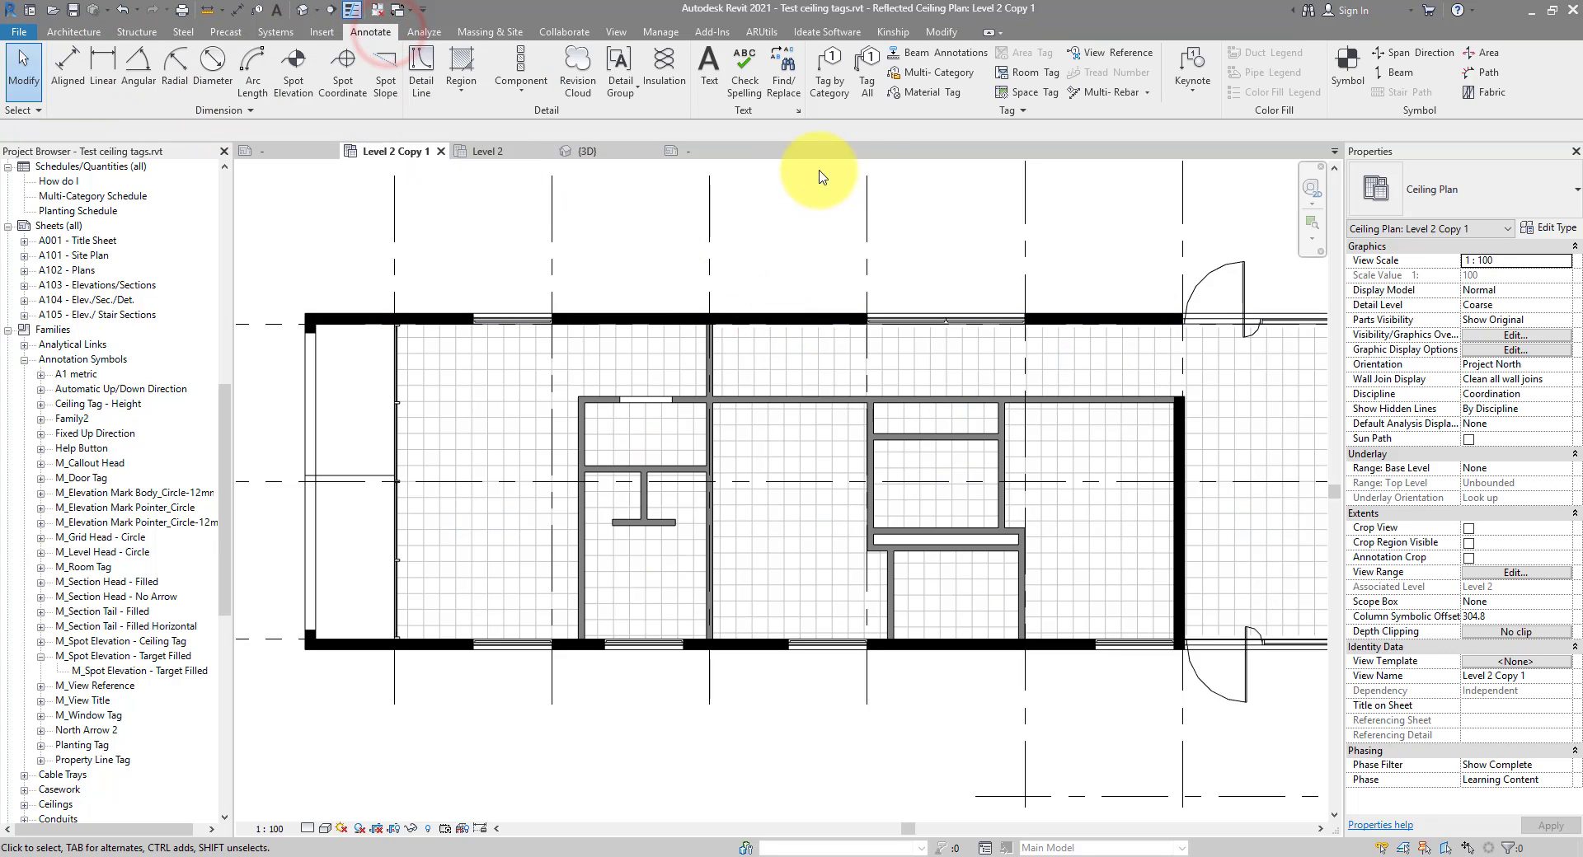
pyautogui.click(835, 97)
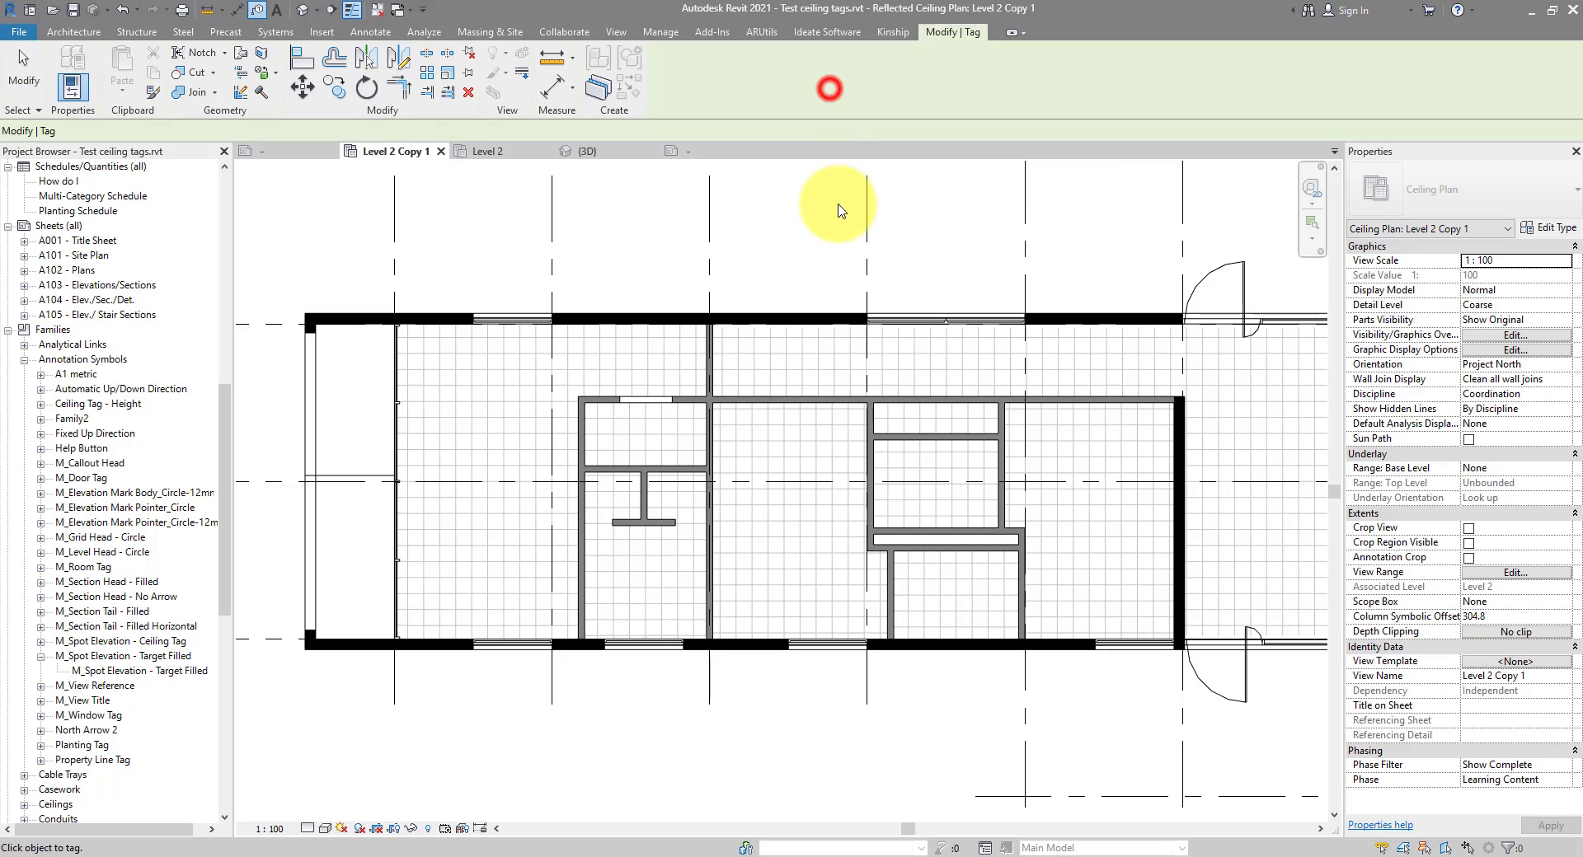
pyautogui.click(1382, 213)
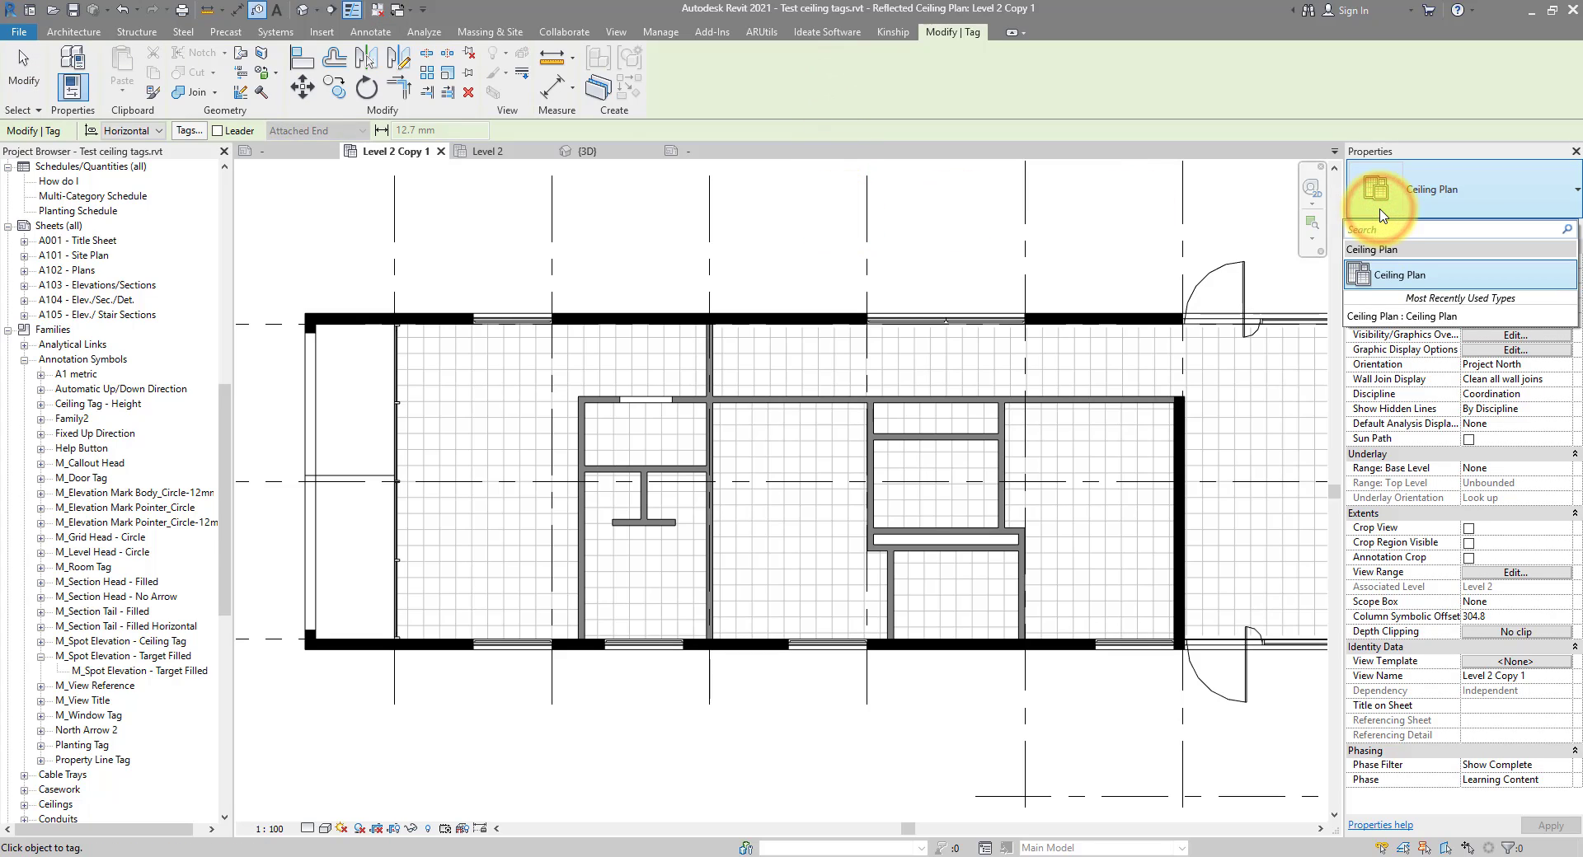
pyautogui.click(1382, 213)
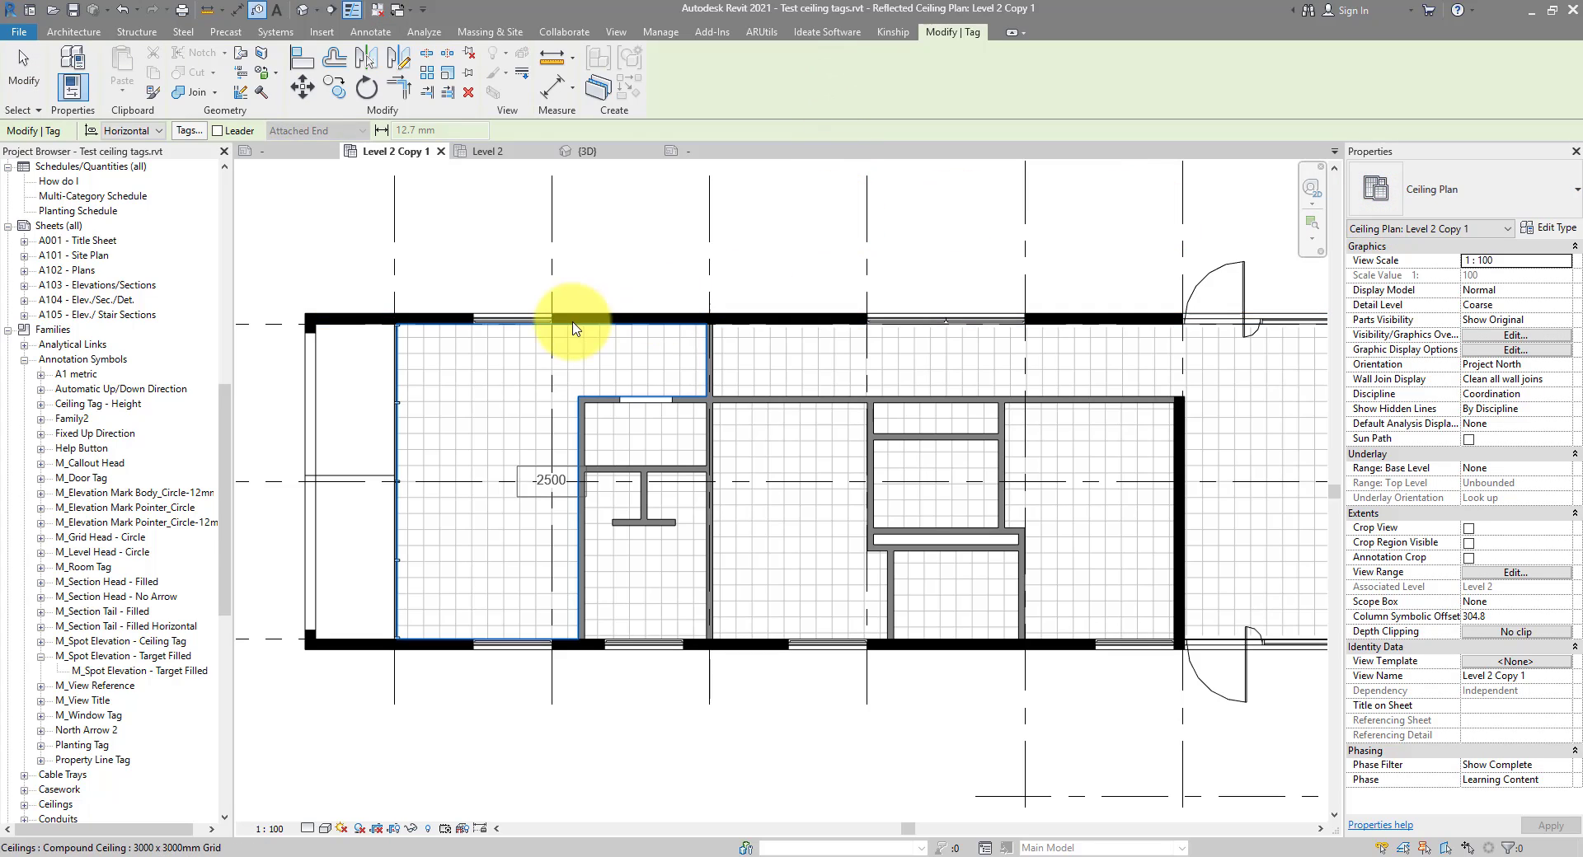
pyautogui.click(505, 456)
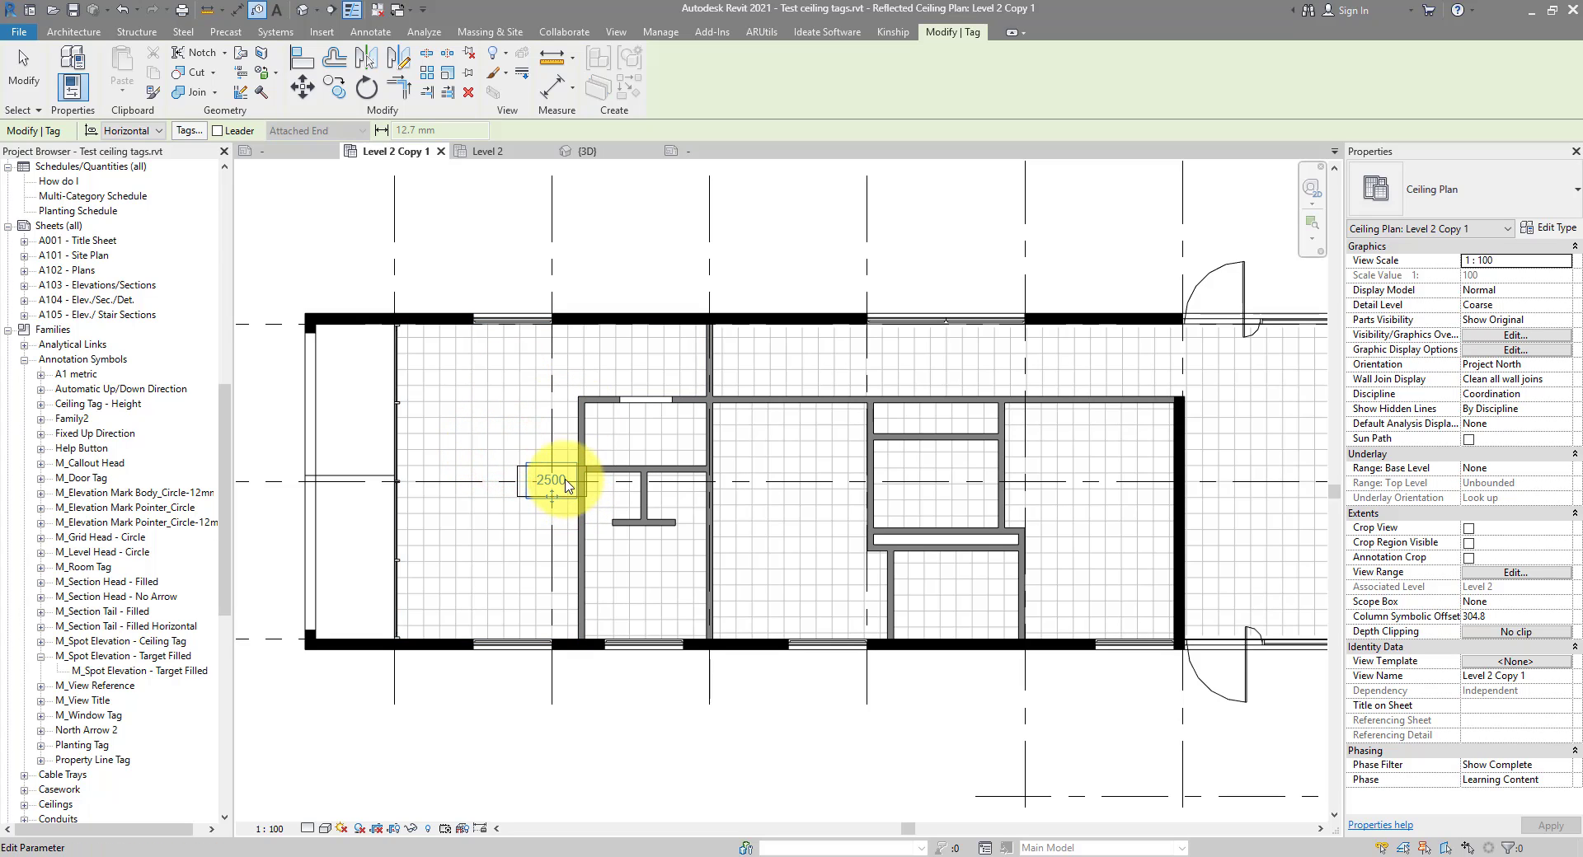
pyautogui.click(23, 70)
# Step: Confirm the new tag uses the Family2 type and drag it lower within the left ceiling
pyautogui.click(551, 480)
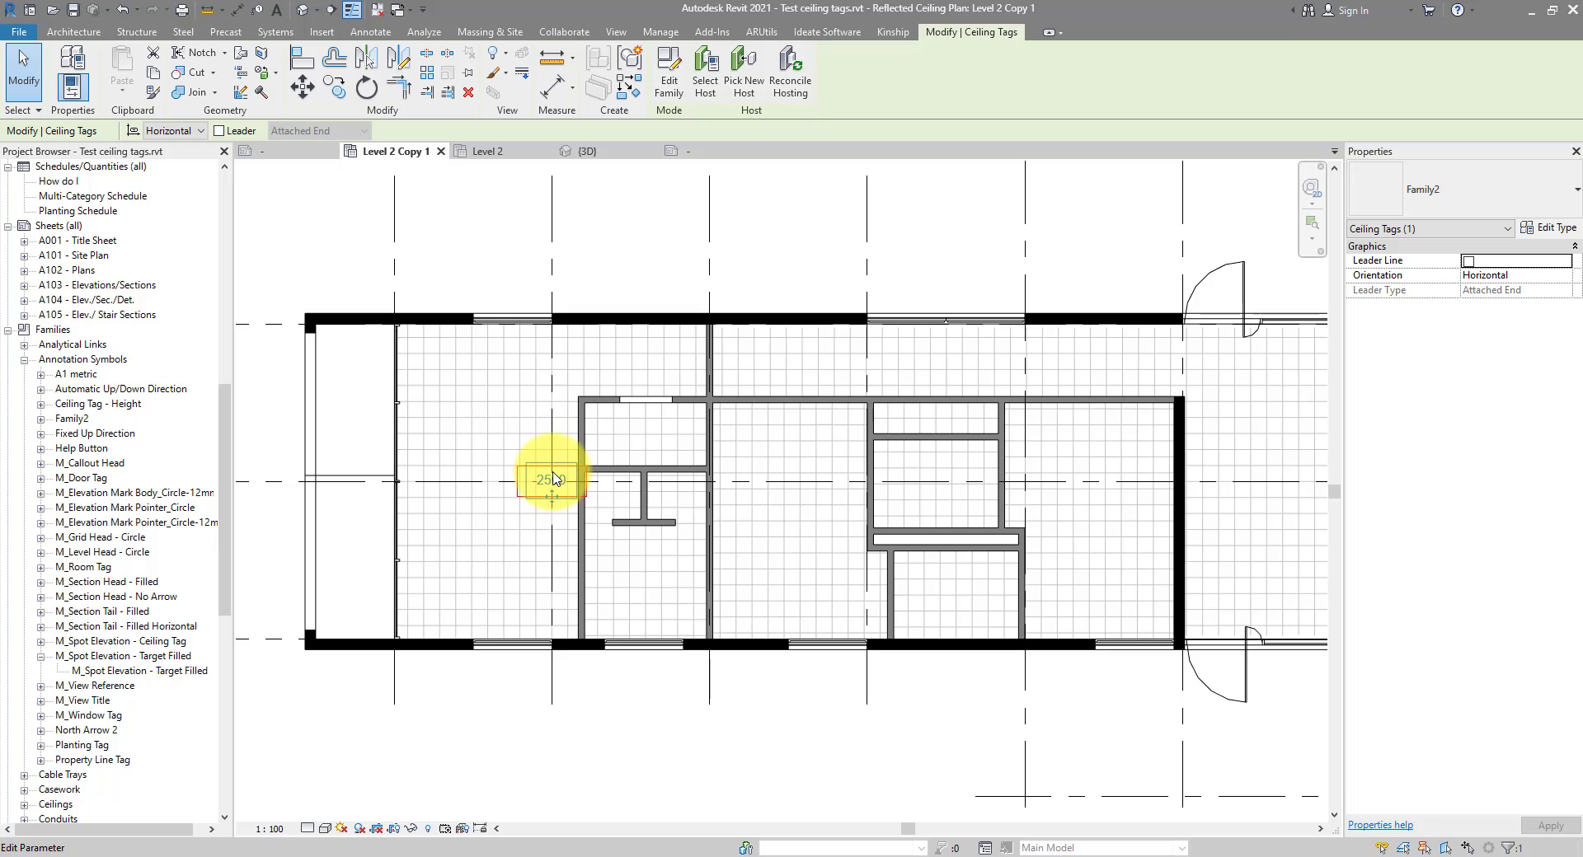
pyautogui.click(1426, 189)
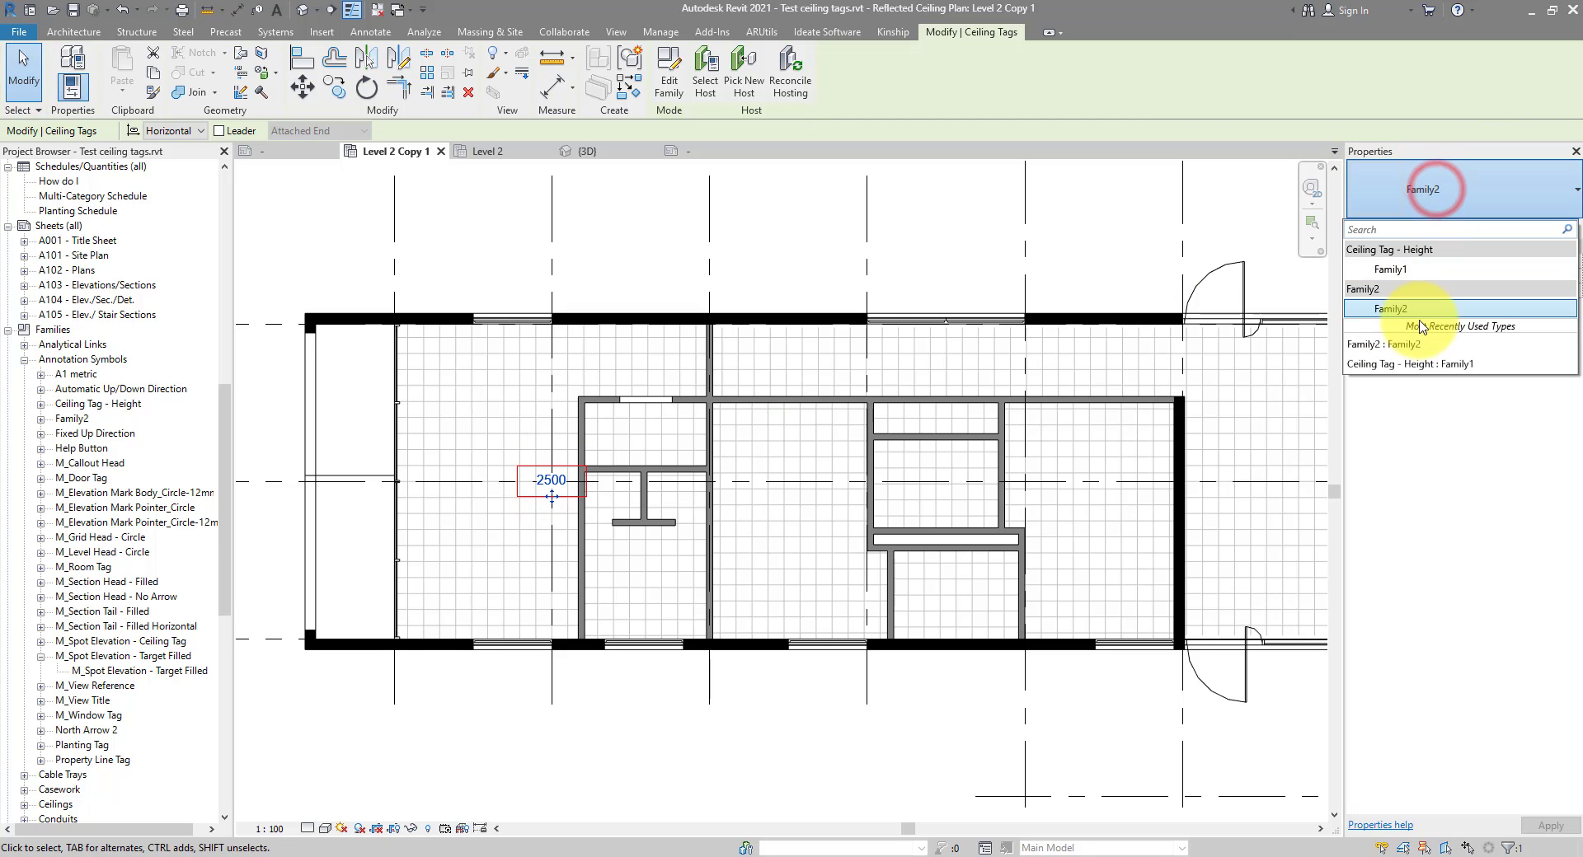
pyautogui.click(948, 244)
pyautogui.moveTo(546, 479)
pyautogui.mouseDown()
pyautogui.moveTo(477, 455)
pyautogui.moveTo(495, 472)
pyautogui.moveTo(488, 523)
pyautogui.mouseUp()
pyautogui.click(606, 228)
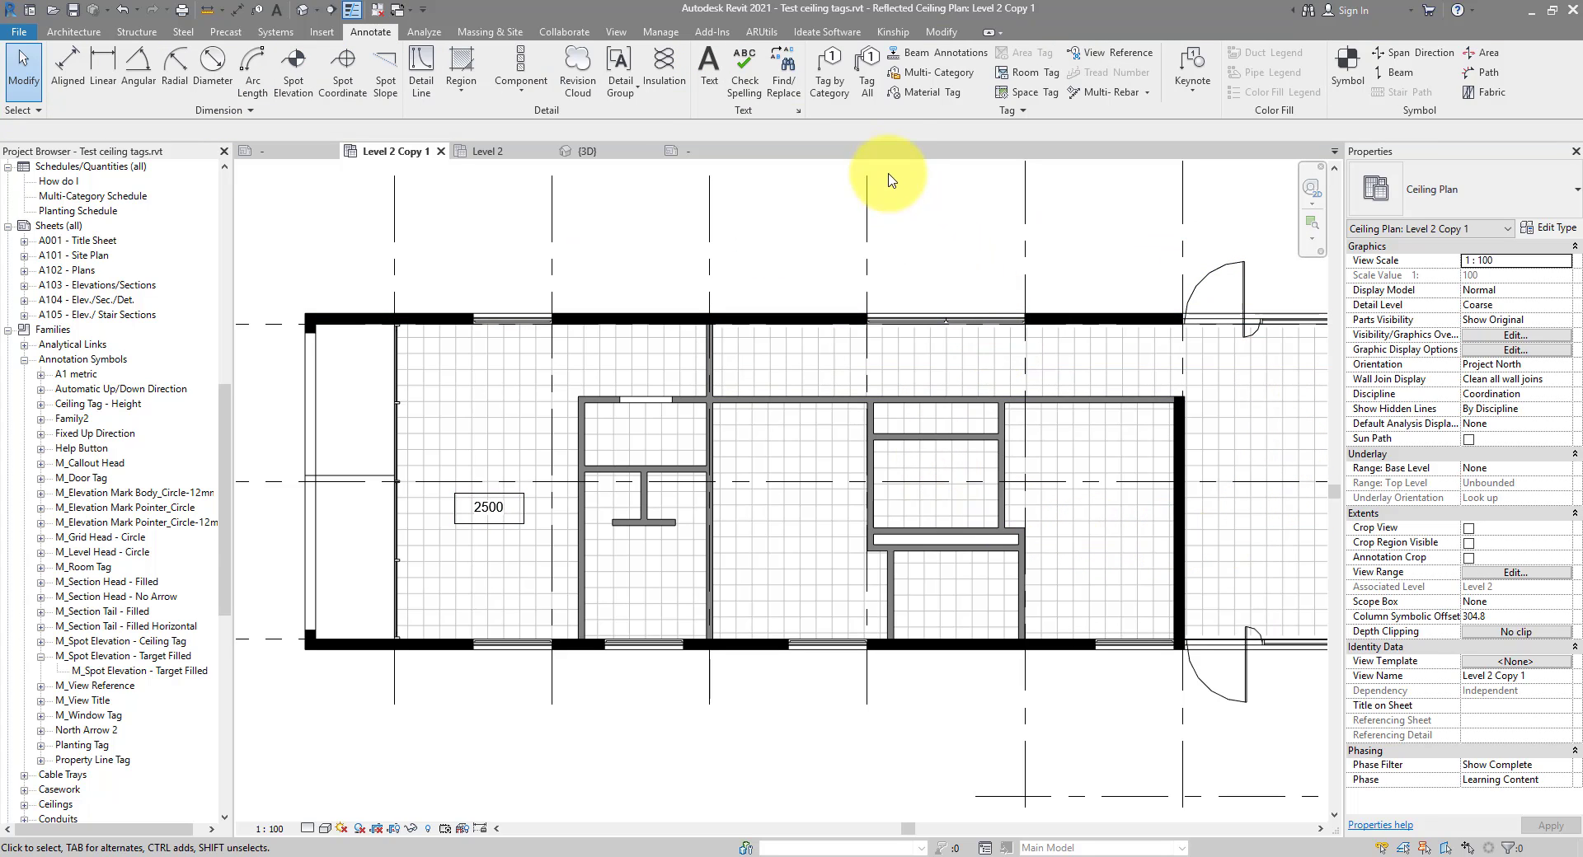
# Step: Tag all untagged ceilings with the Family2 ceiling tag, giving 2500, 2700 and 3000 labels
pyautogui.click(867, 97)
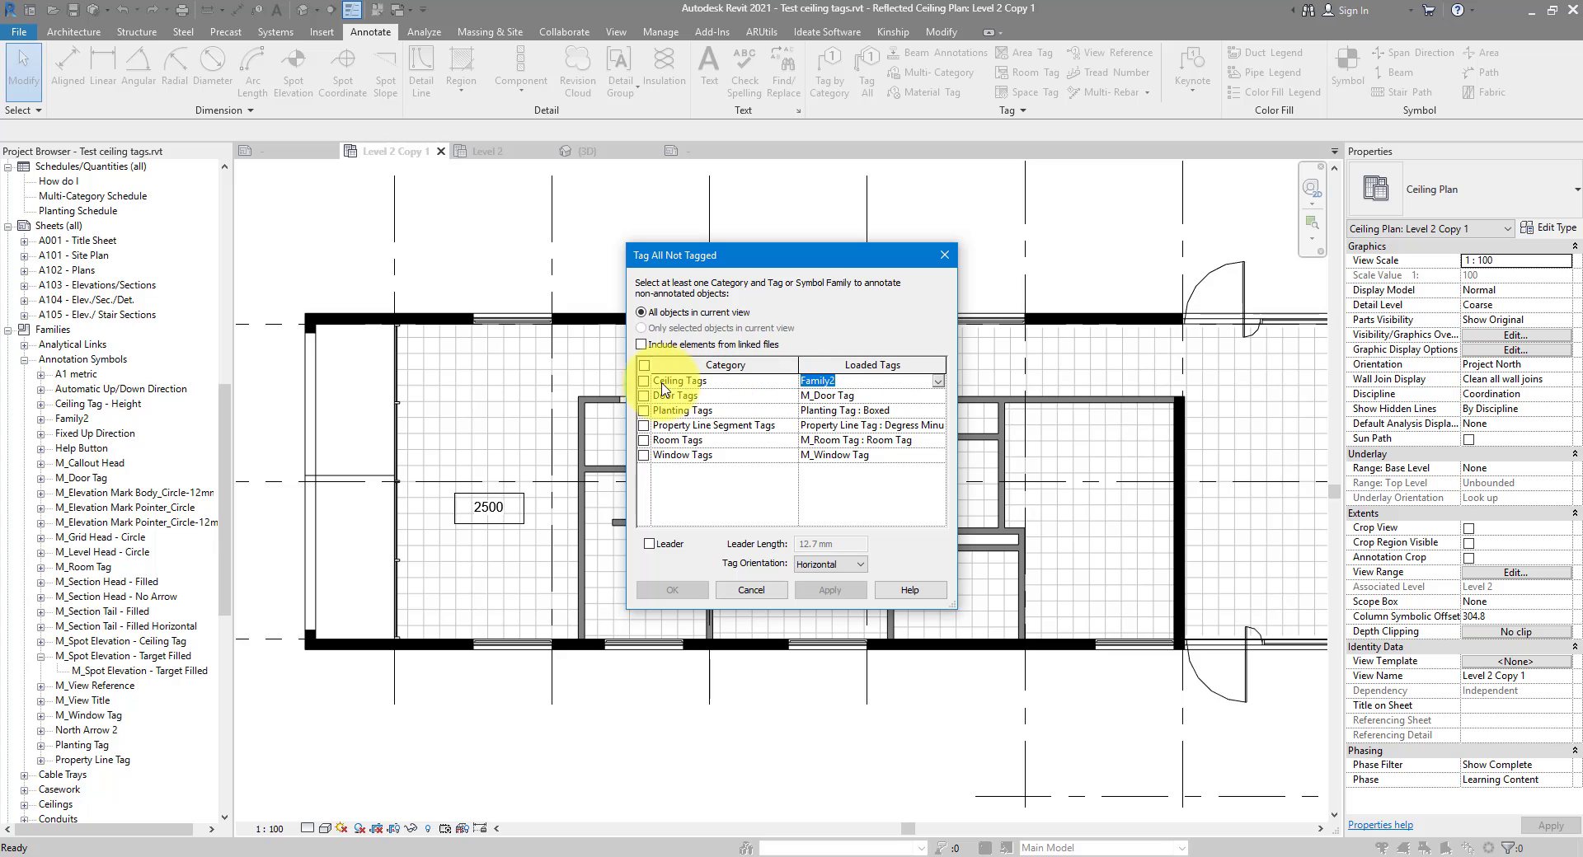
pyautogui.click(646, 382)
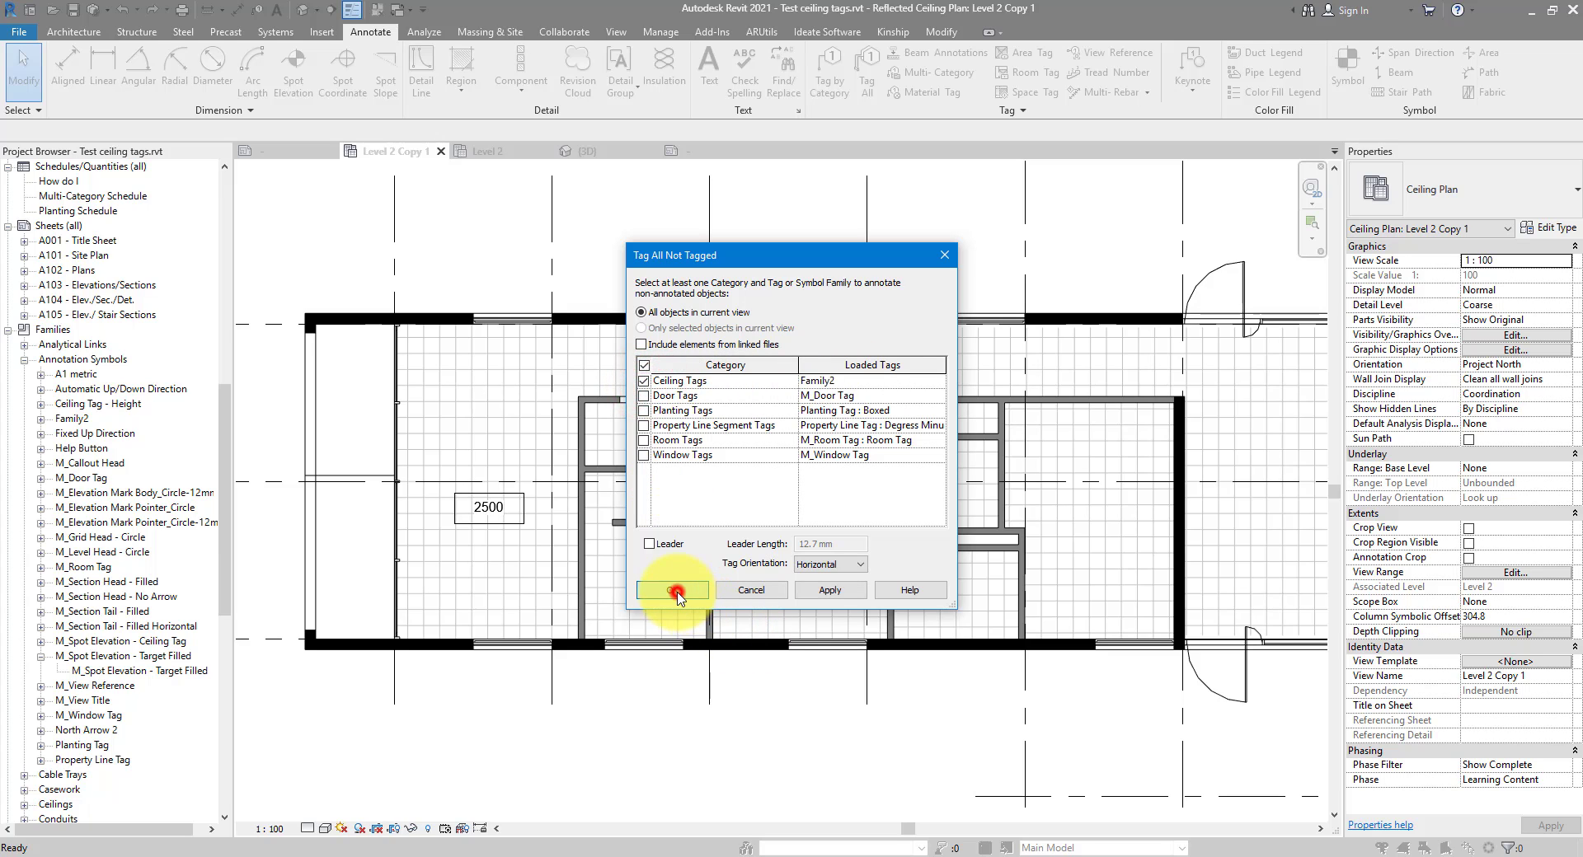
pyautogui.click(673, 591)
pyautogui.scroll(-3, 858, 685)
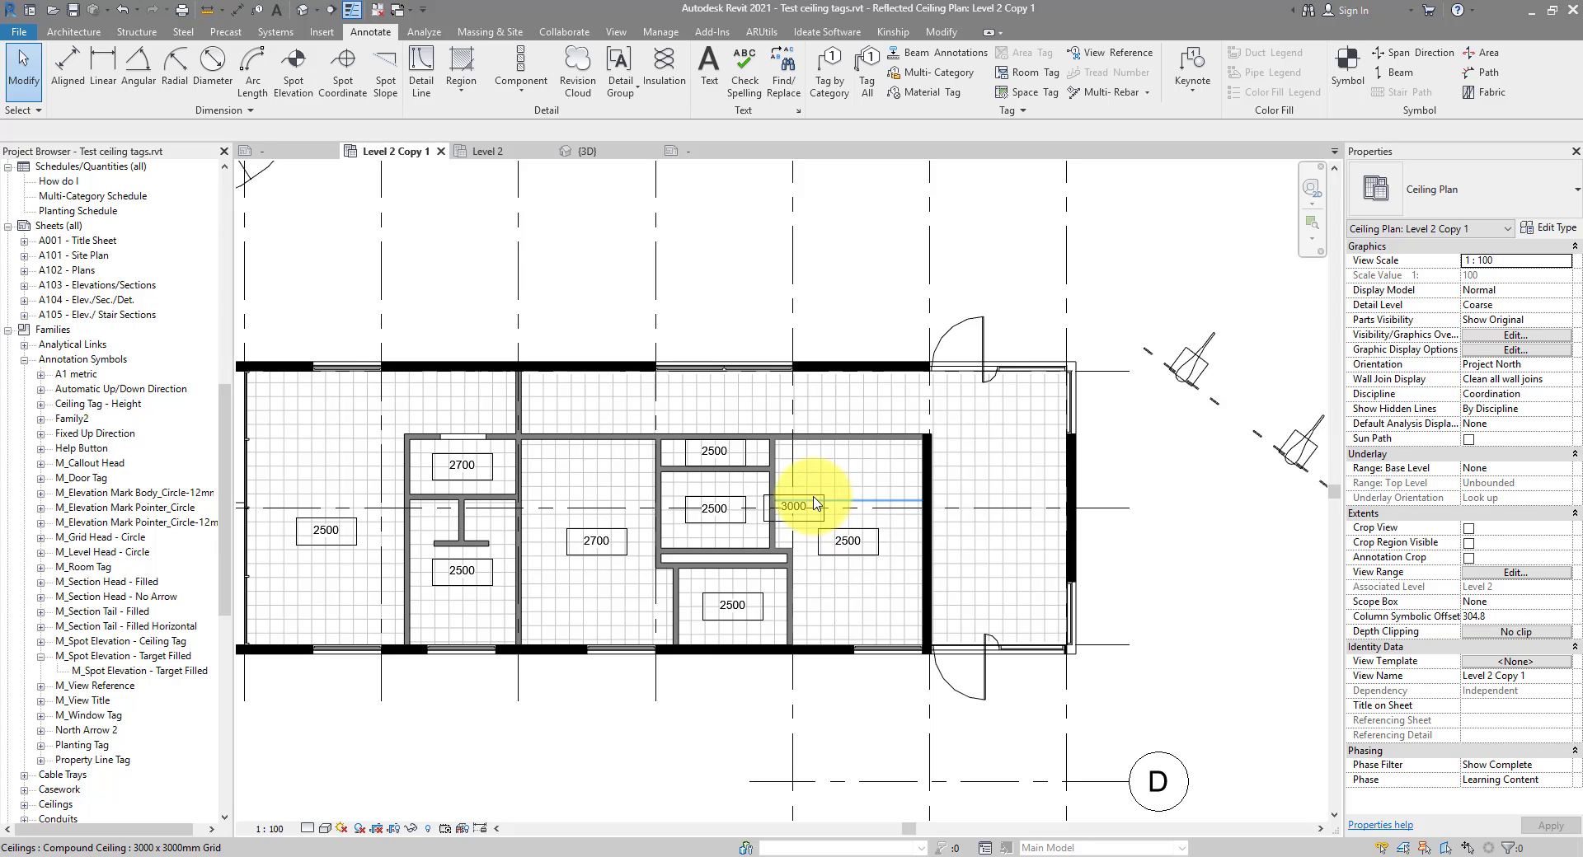
# Step: Confirm the L-shaped ceiling's Height Offset From Level is 3000, then select the 3000 tag
pyautogui.click(965, 404)
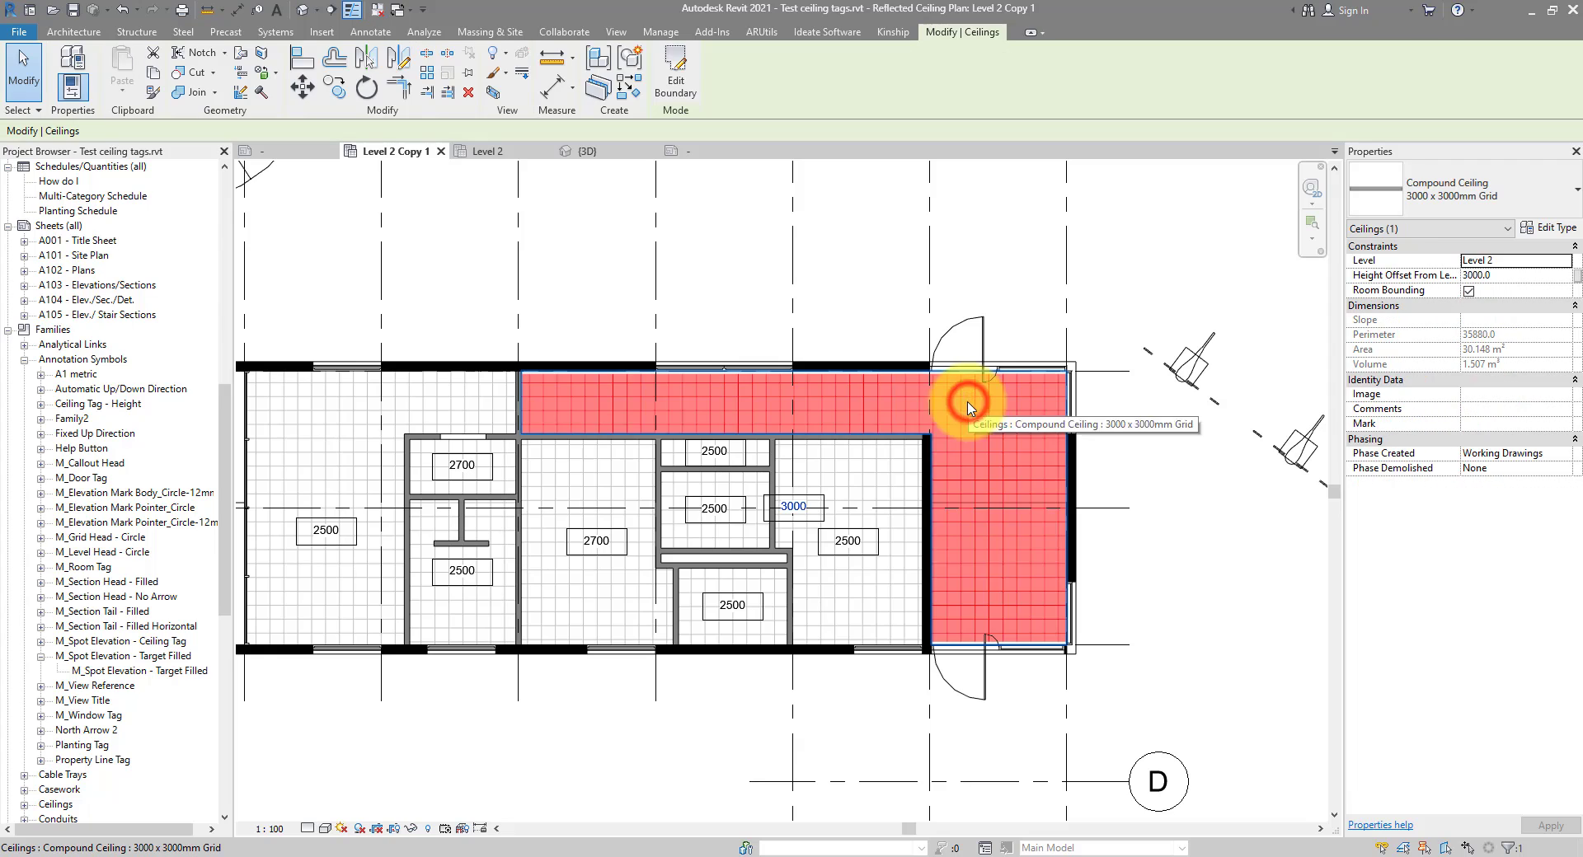
pyautogui.click(810, 496)
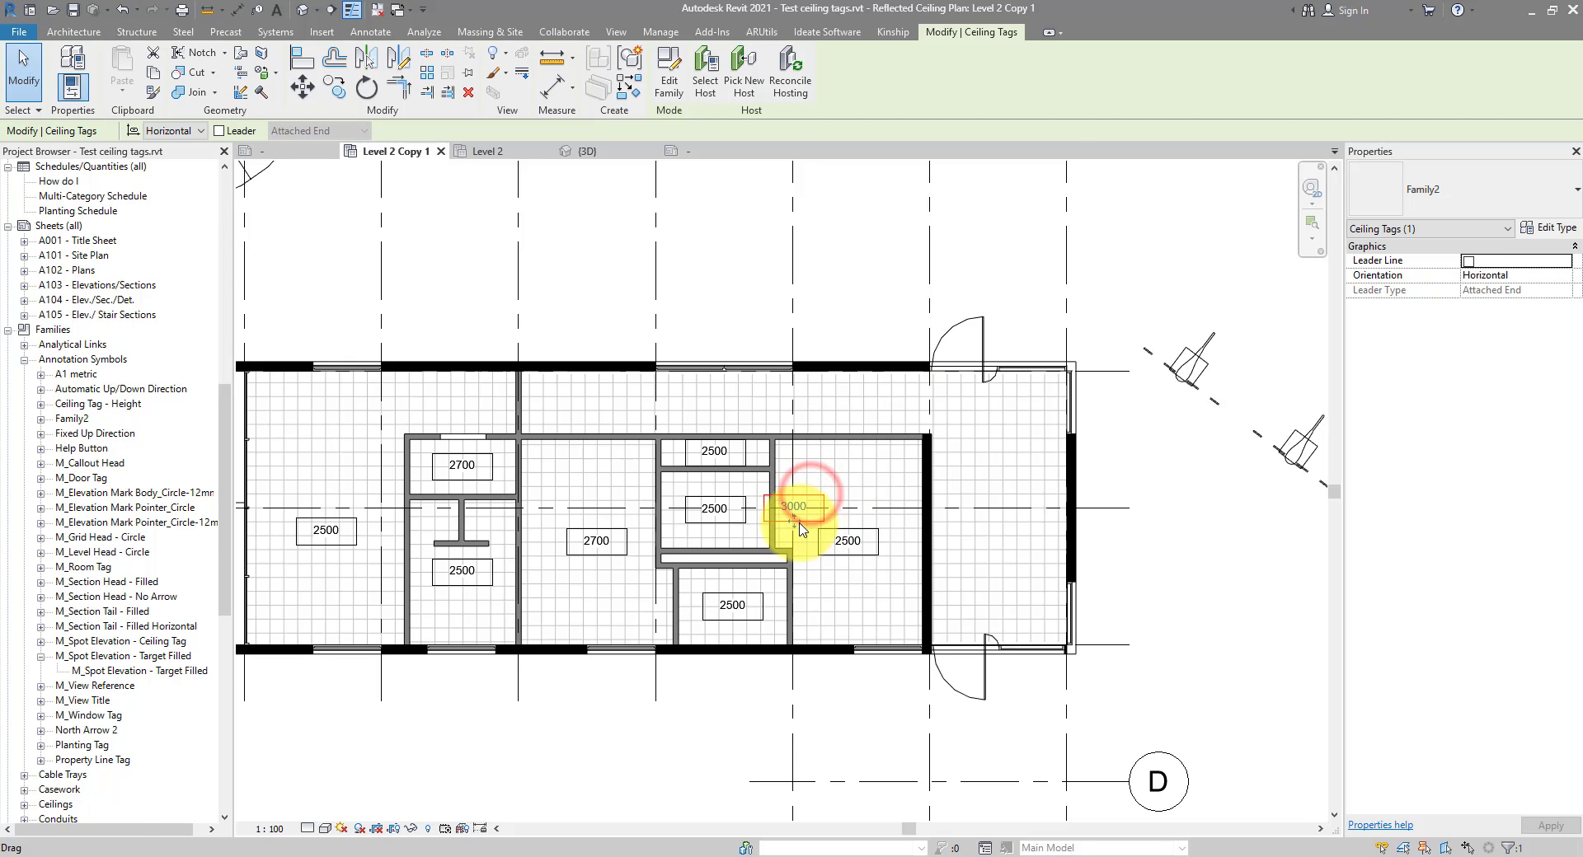